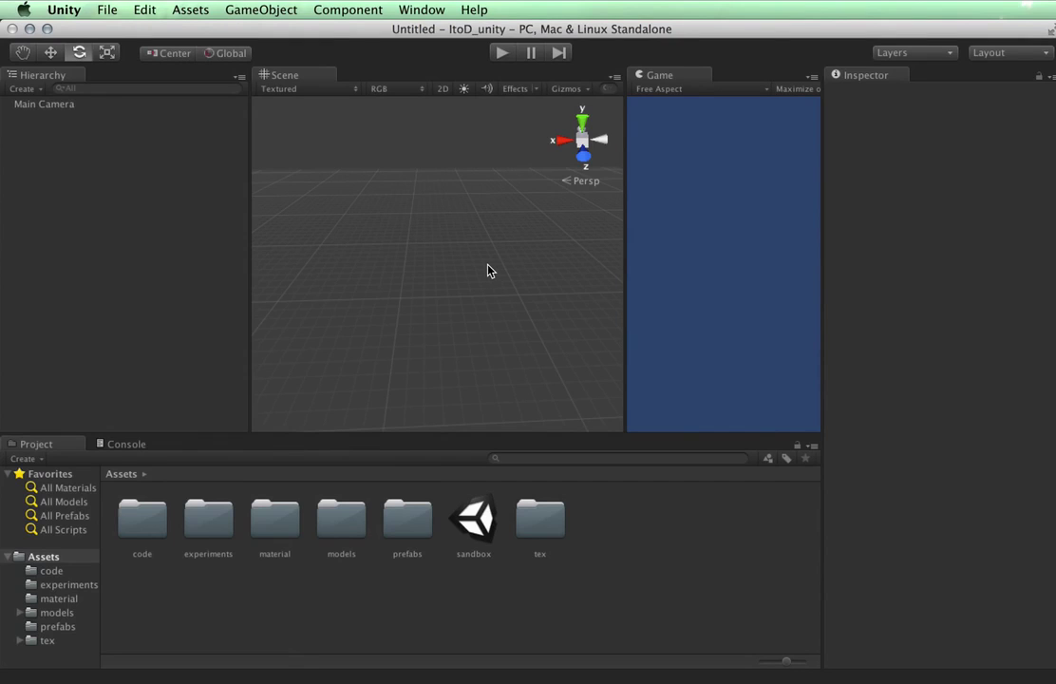
Add a new Particle System object to the scene
left_click(293, 8)
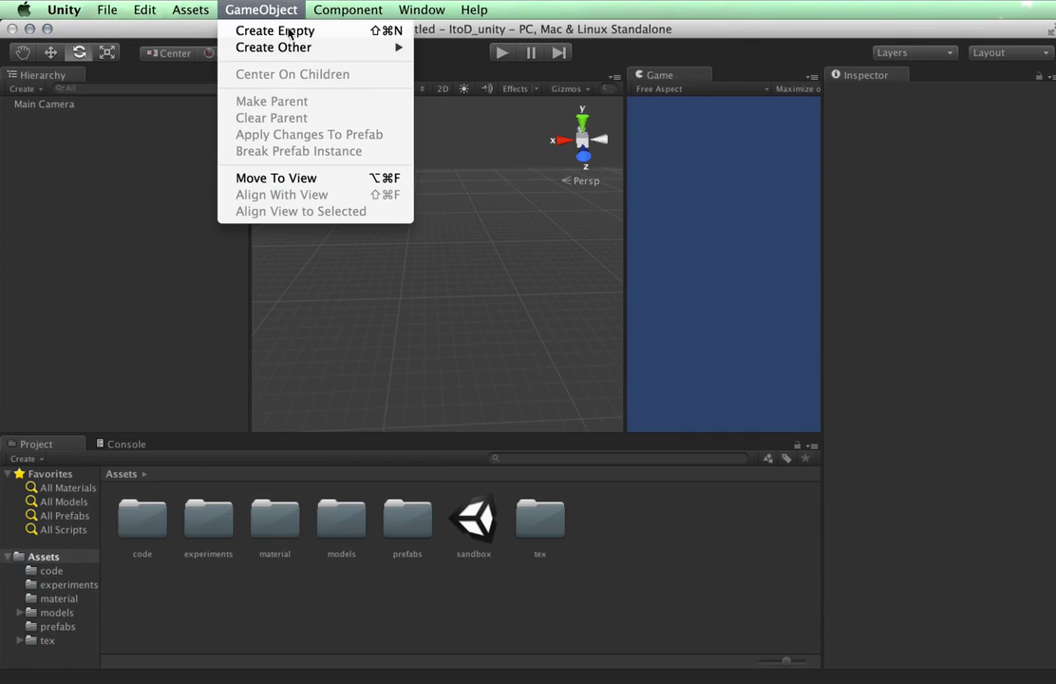
mouse_move(287, 50)
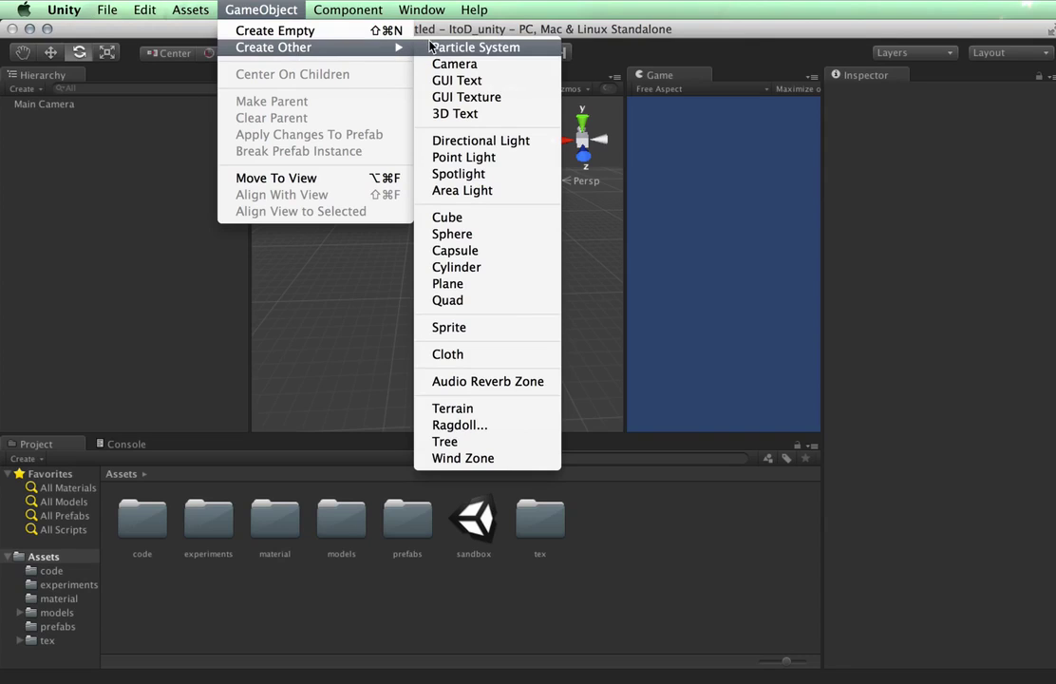
left_click(26, 90)
left_click(27, 89)
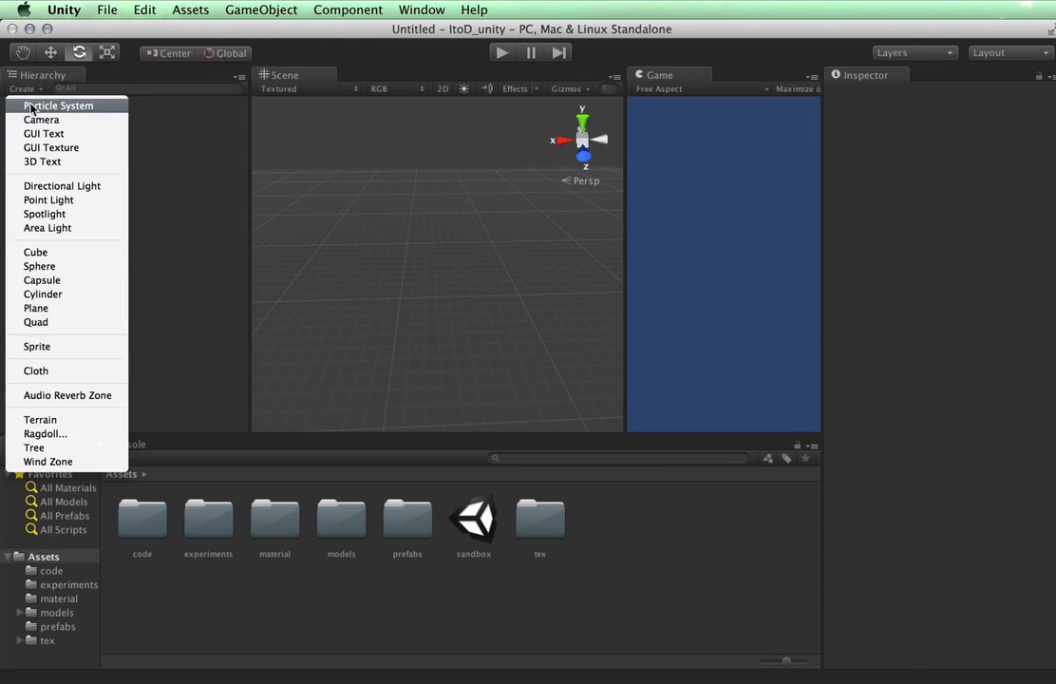
left_click(31, 107)
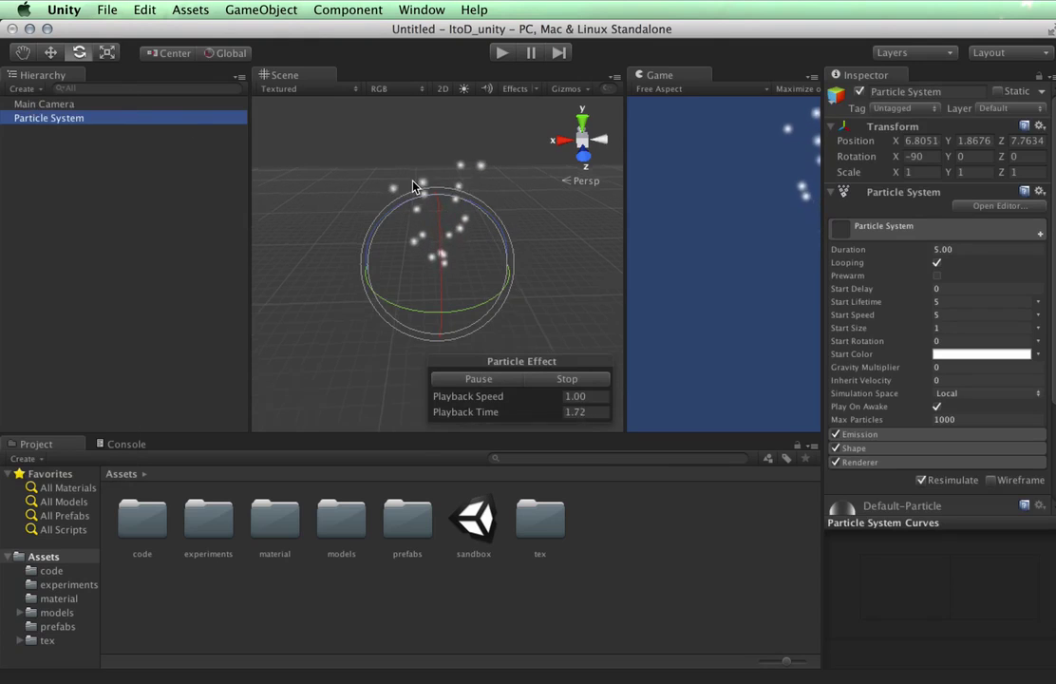
Examine the emitted particles with Wireframe shading in a slightly widened Scene view and stop the particle effect preview
key("q")
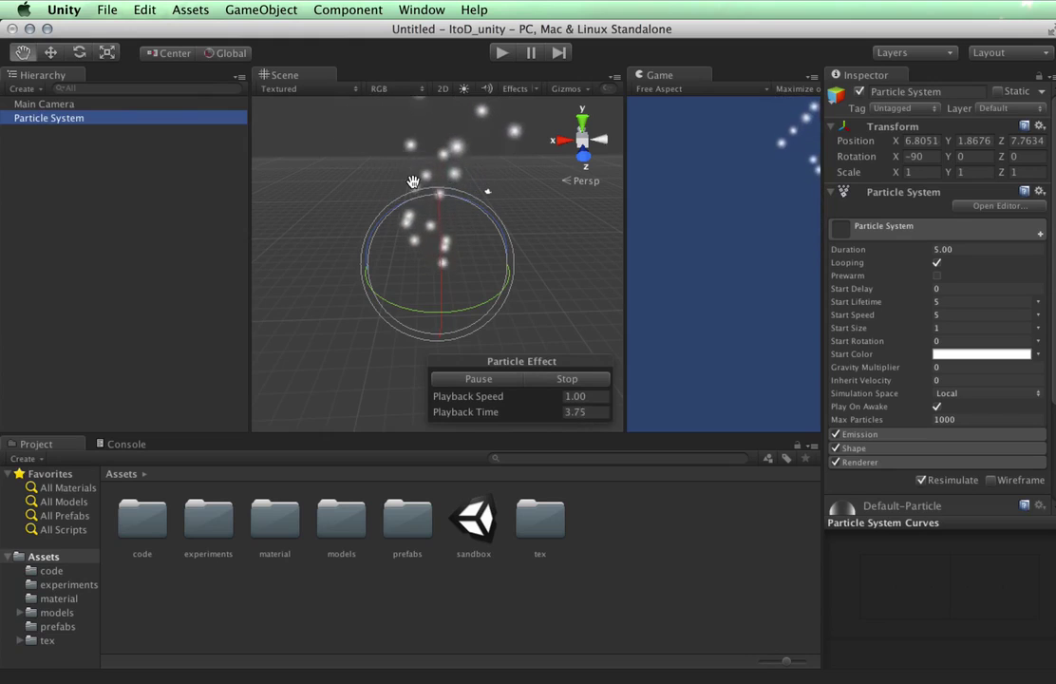
left_click_drag(414, 181, 409, 107)
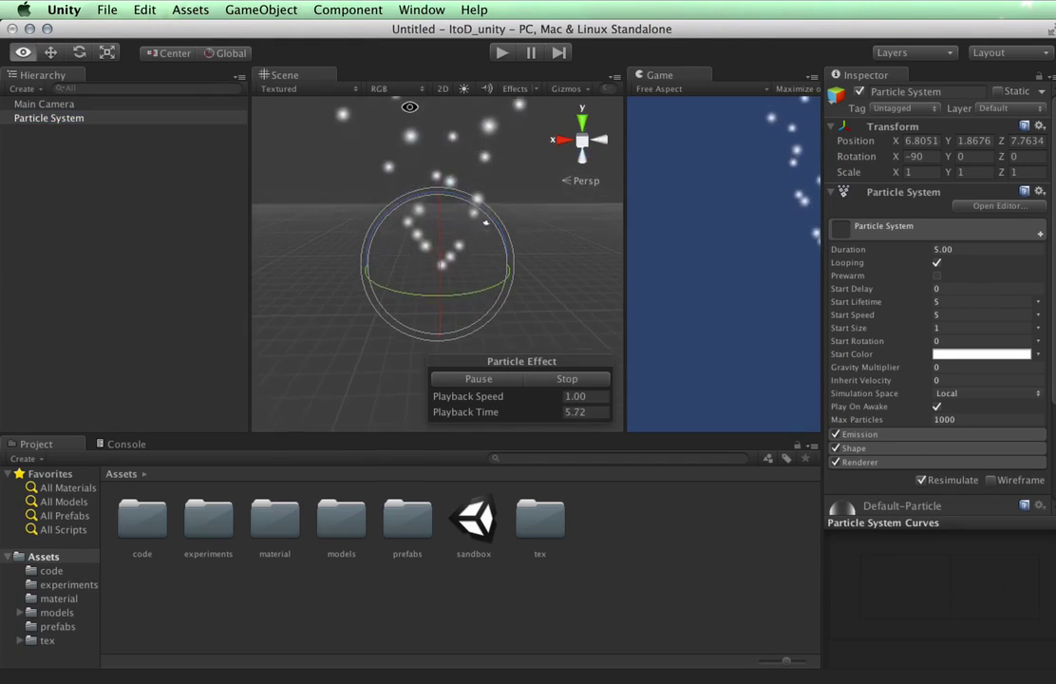
key("e")
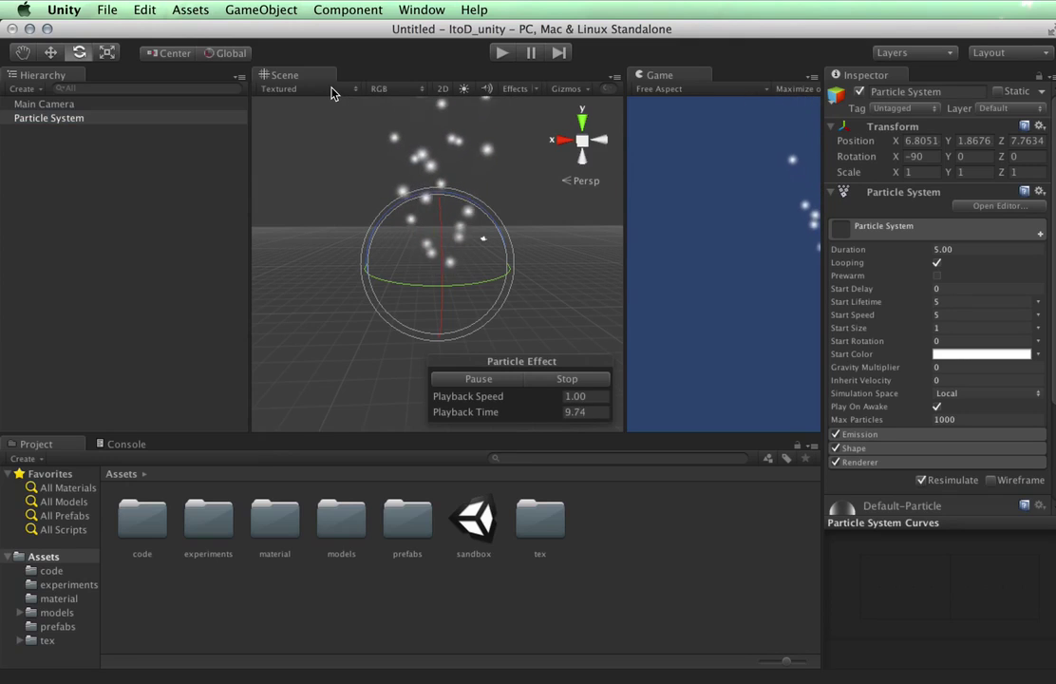
left_click(332, 91)
left_click(327, 106)
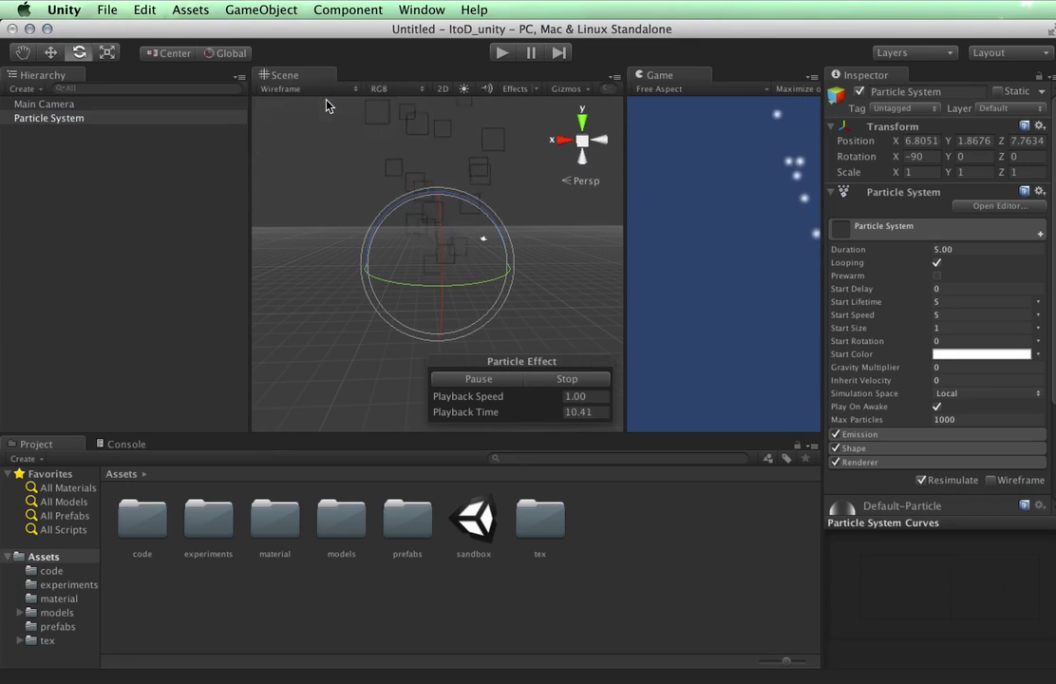
left_click_drag(529, 202, 530, 288)
left_click_drag(623, 302, 647, 342)
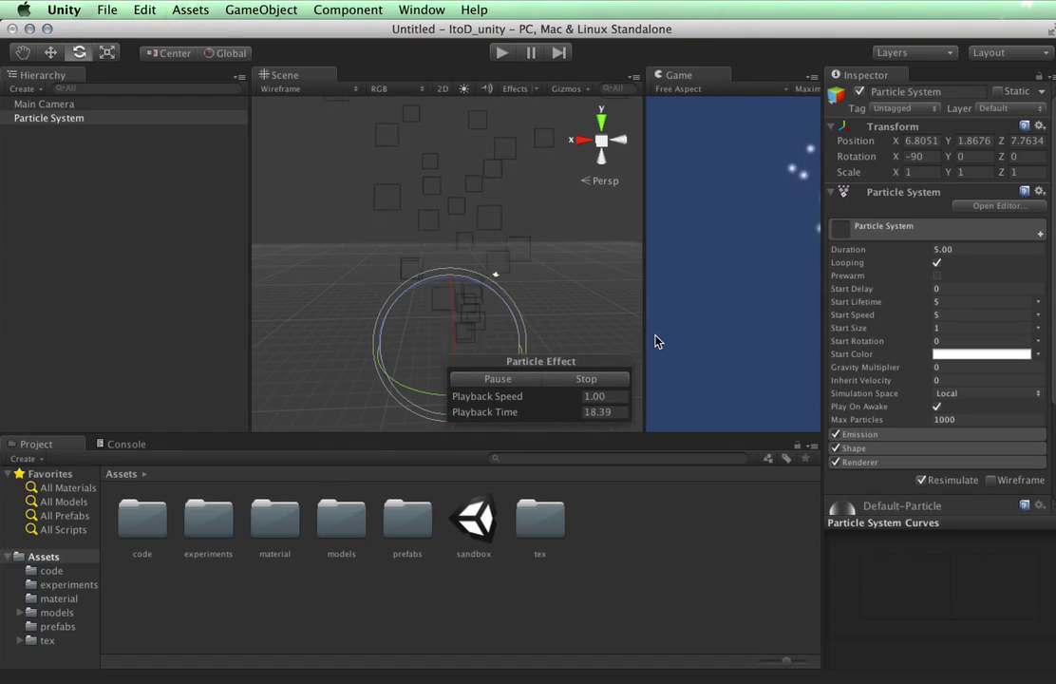
left_click(583, 379)
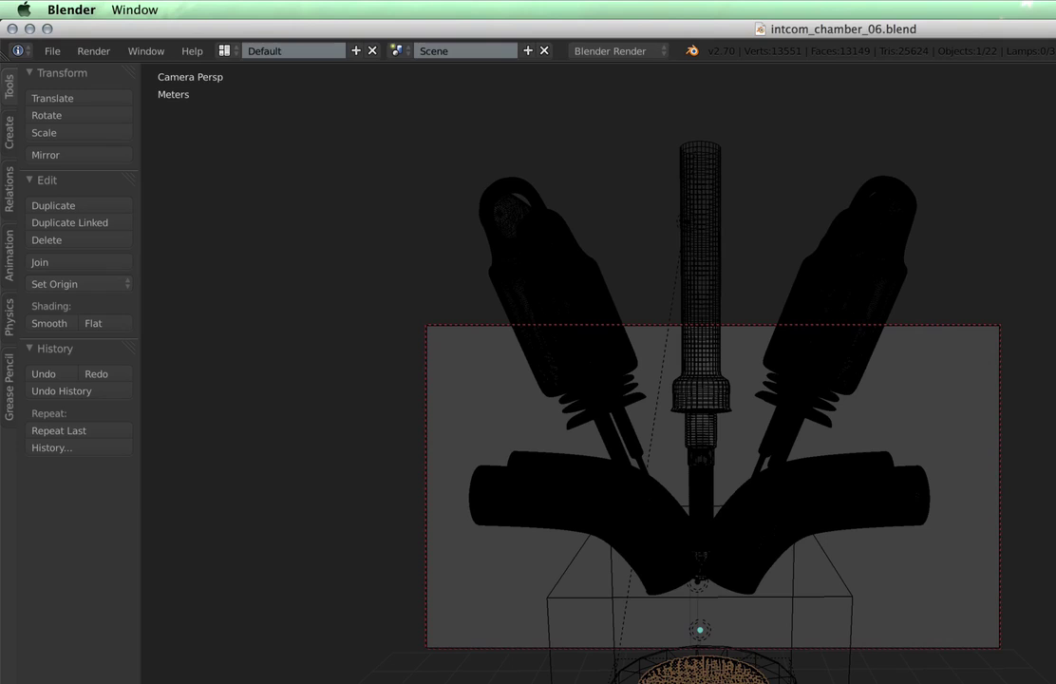
Switch to Blender, fit the intcom_chamber_06.blend window to the screen and scrub the timeline to frame 136 to view the particle explosion
left_click_drag(823, 30, 3, 47)
double_click(4, 46)
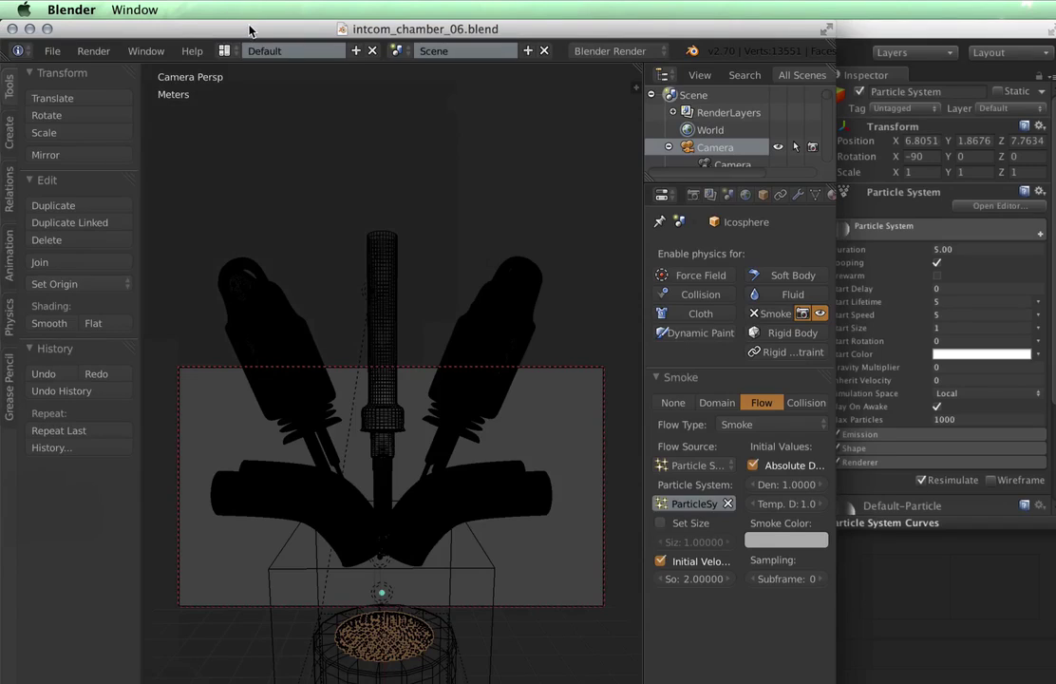
double_click(249, 32)
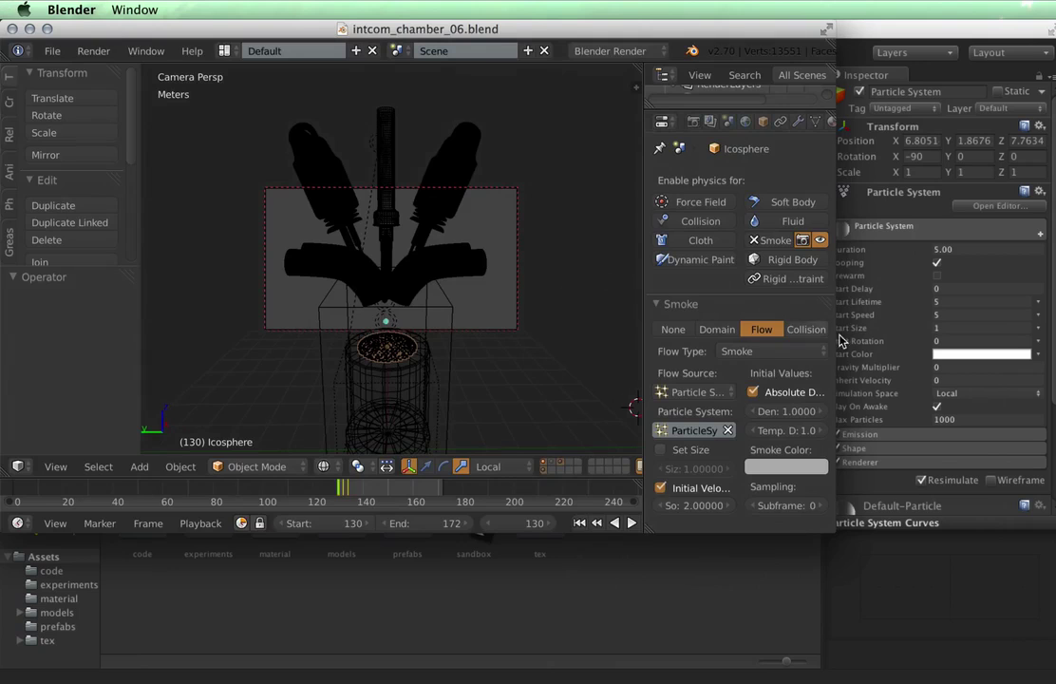
left_click_drag(835, 530, 1045, 665)
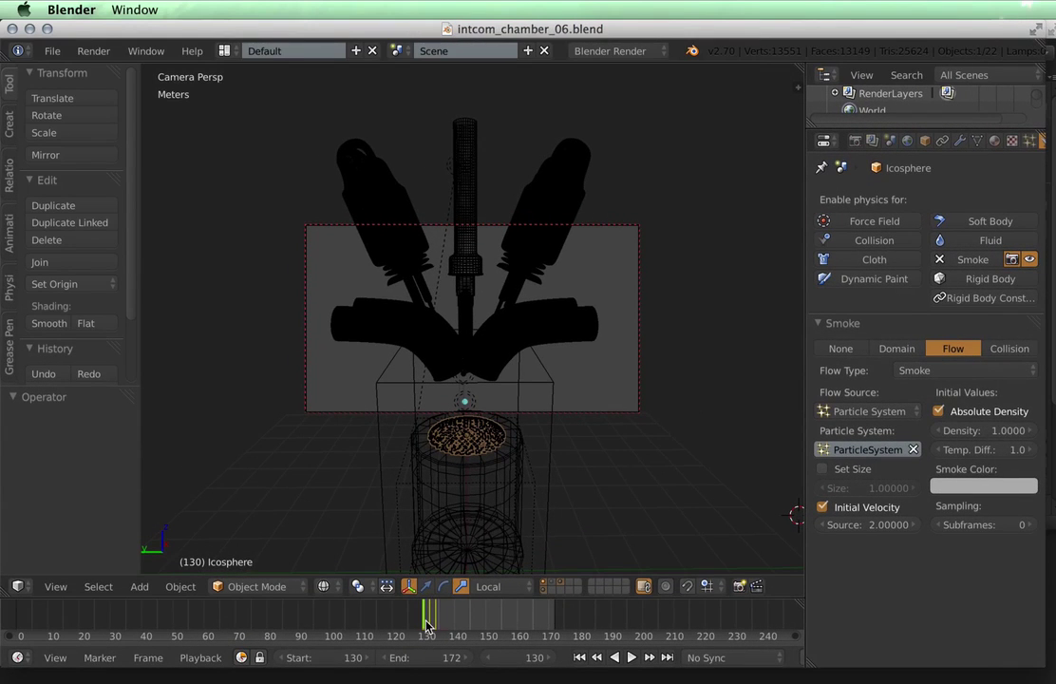
mouse_move(427, 625)
left_mouse_down()
mouse_move(453, 628)
mouse_move(443, 623)
left_mouse_up()
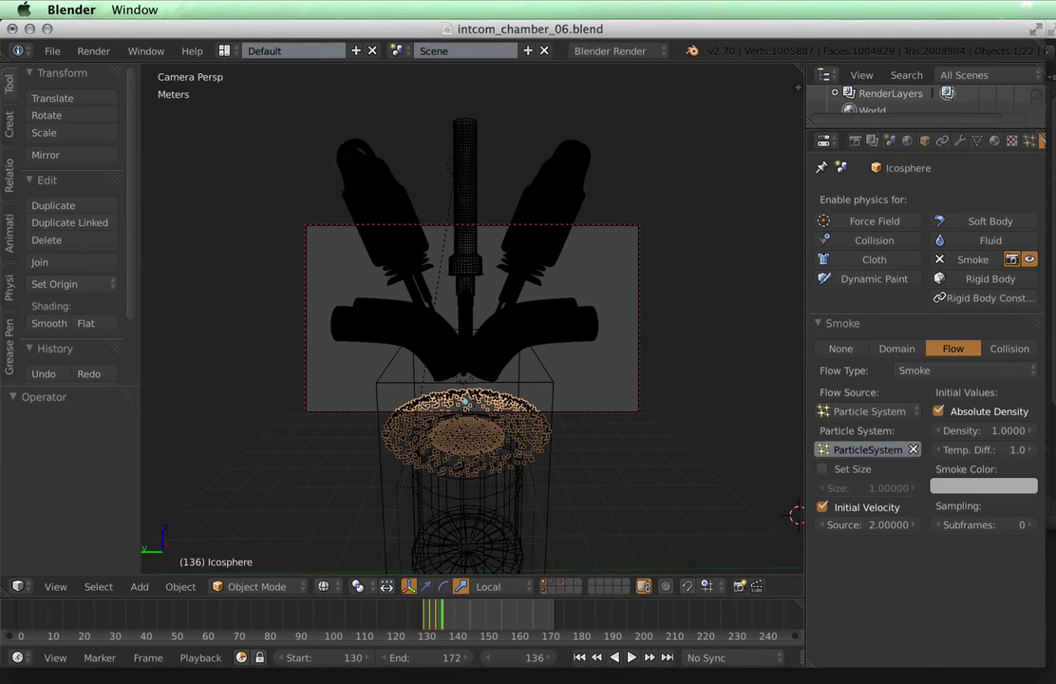
Switch to QuickTime Player, skim fire_footage.mov up to about 02:56 to study the flames, and close the video
key("super+Tab")
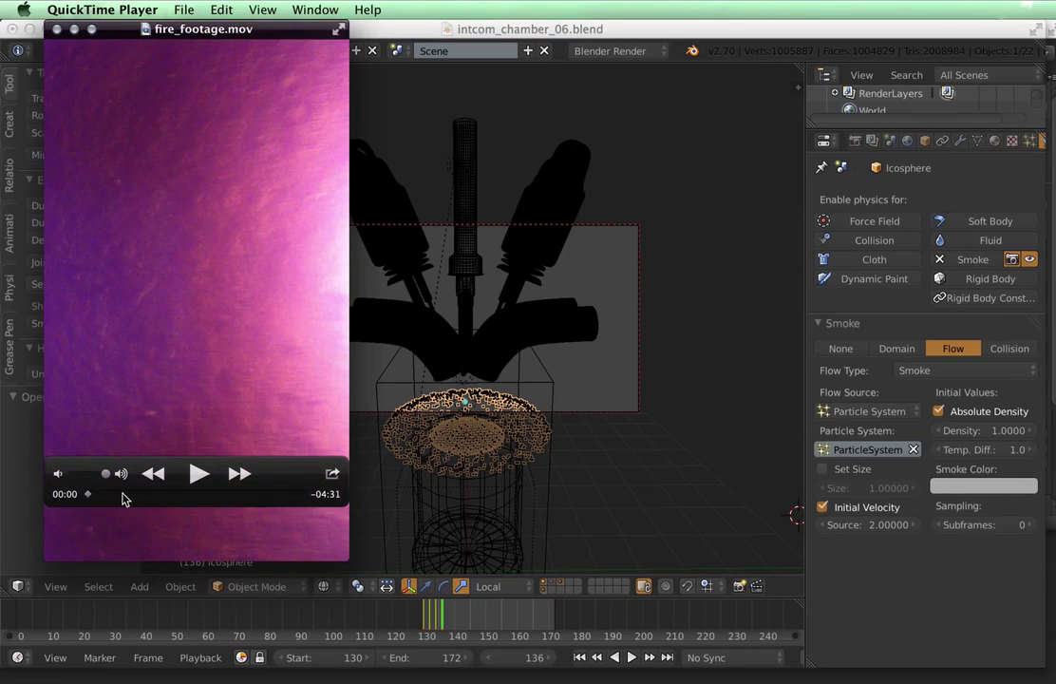
left_click_drag(122, 499, 134, 502)
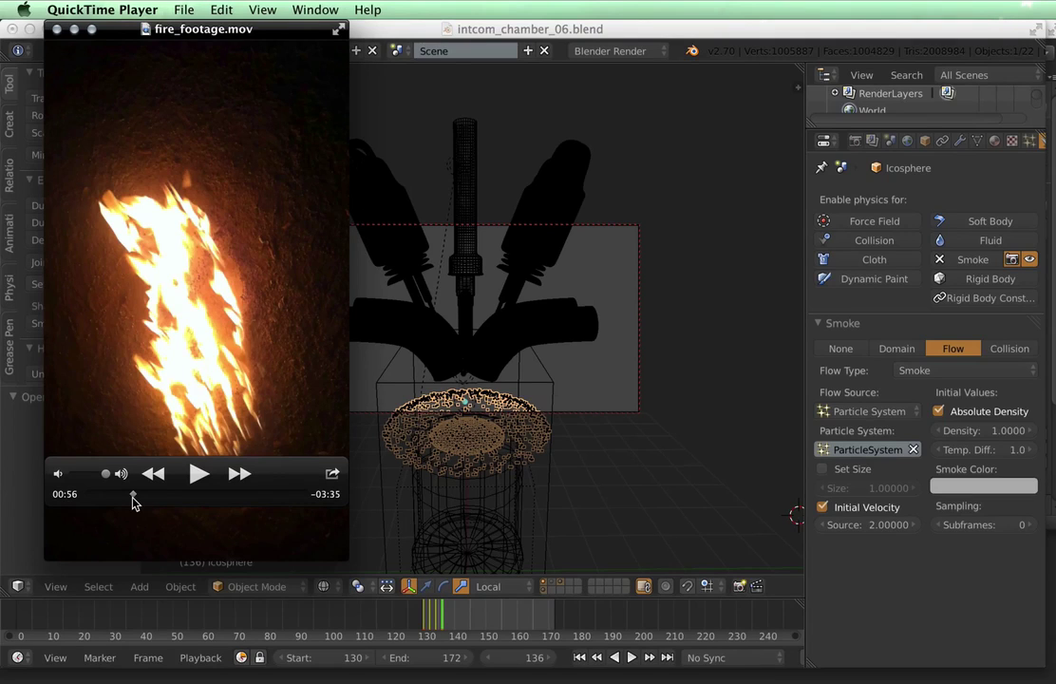
left_click_drag(134, 502, 145, 502)
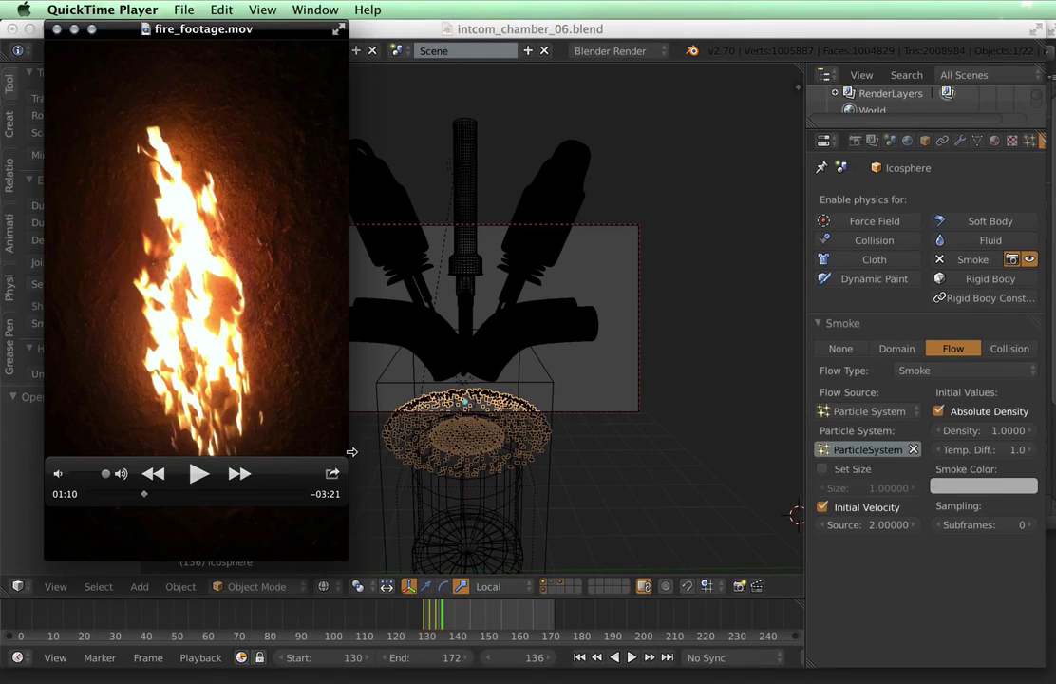
left_click(171, 501)
mouse_move(171, 501)
left_mouse_down()
mouse_move(211, 501)
mouse_move(186, 500)
left_mouse_up()
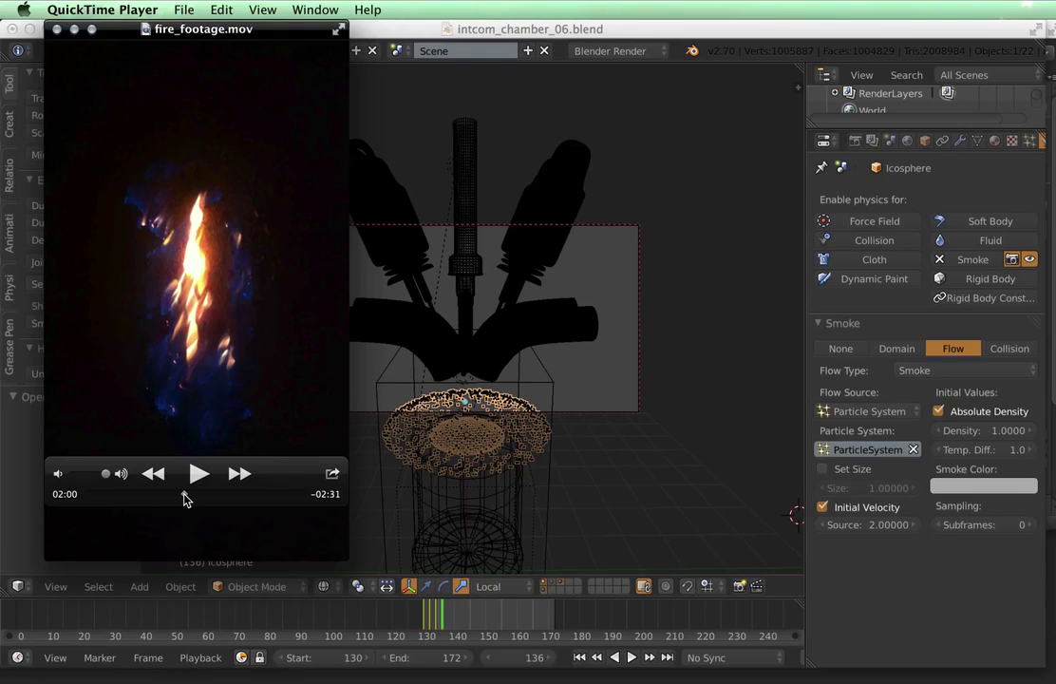
left_click_drag(186, 500, 202, 499)
left_click_drag(202, 497, 228, 500)
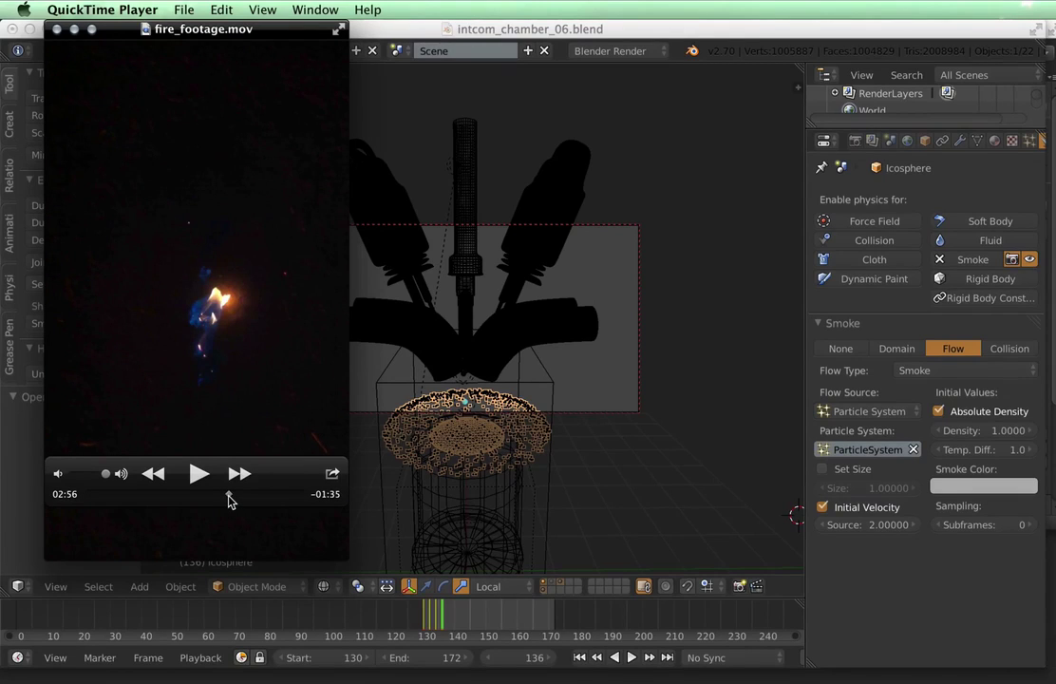
left_click(57, 29)
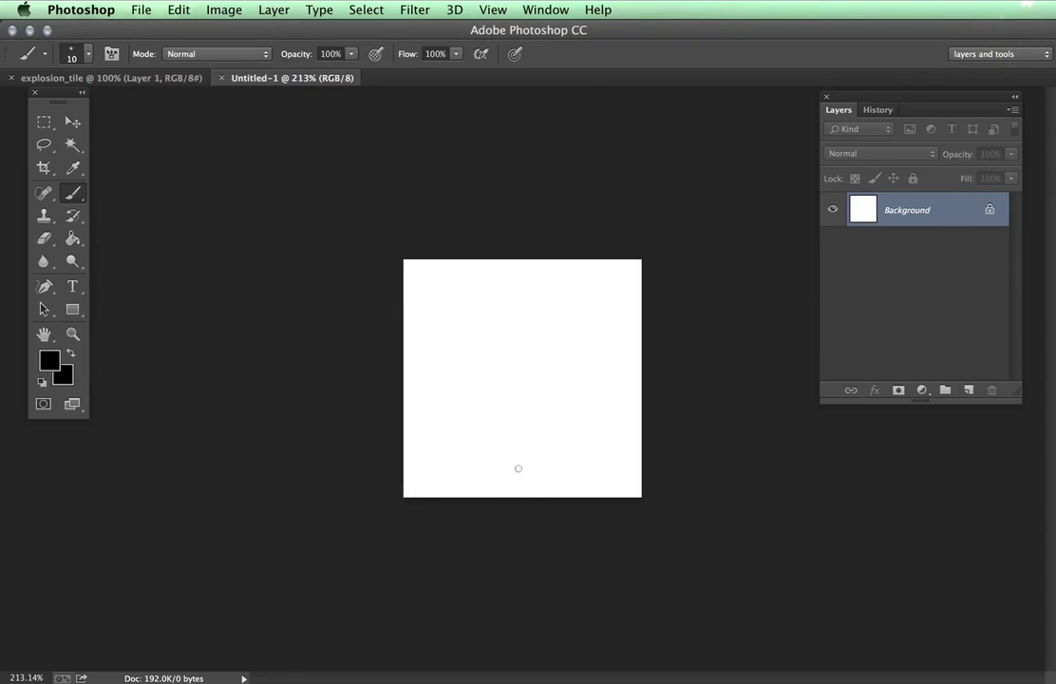
Switch to Photoshop and paint a closed black flame outline with three tall spikes and a small one on the Untitled-1 canvas
mouse_move(520, 466)
left_mouse_down()
mouse_move(489, 462)
mouse_move(459, 385)
mouse_move(467, 353)
mouse_move(469, 364)
mouse_move(488, 366)
mouse_move(503, 307)
mouse_move(534, 359)
mouse_move(545, 341)
mouse_move(549, 376)
mouse_move(590, 317)
mouse_move(567, 427)
mouse_move(518, 466)
left_mouse_up()
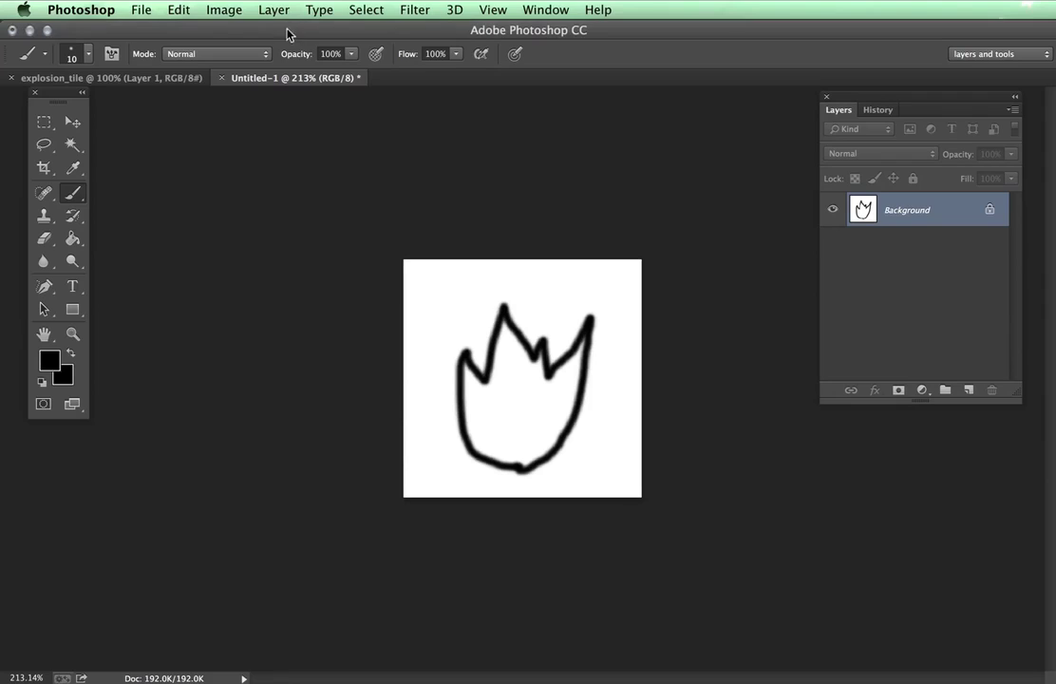
In the explosion_tile document, preview the layers exploChamber0111 down to exploChamber0107 one at a time, hiding each again
left_click(118, 80)
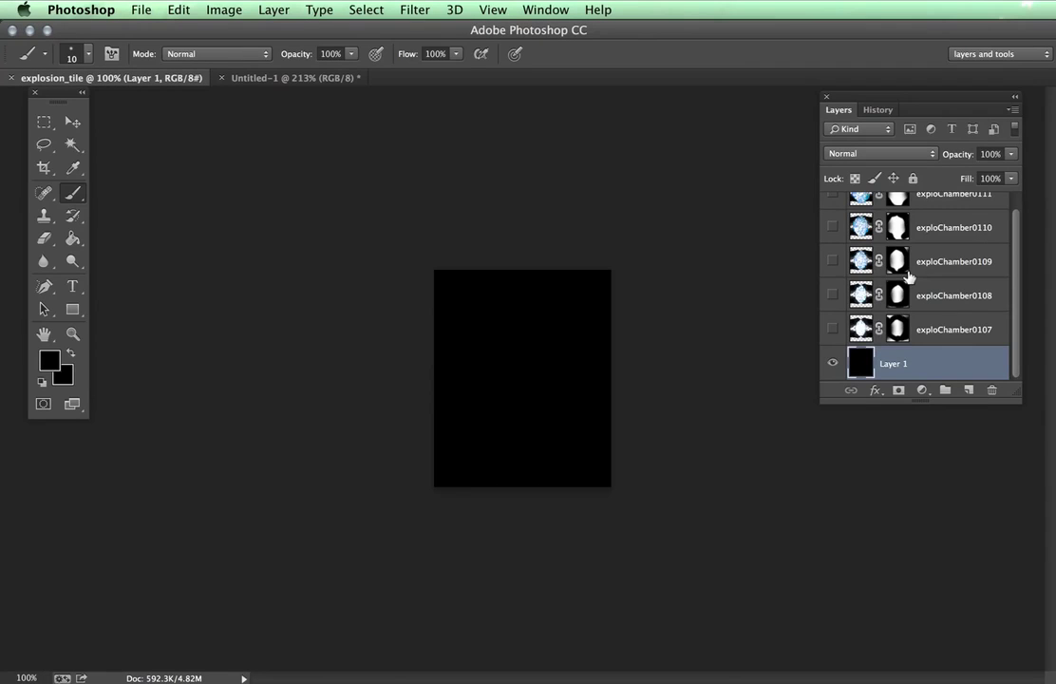
scroll(909, 276, "up", 1)
left_click(836, 211)
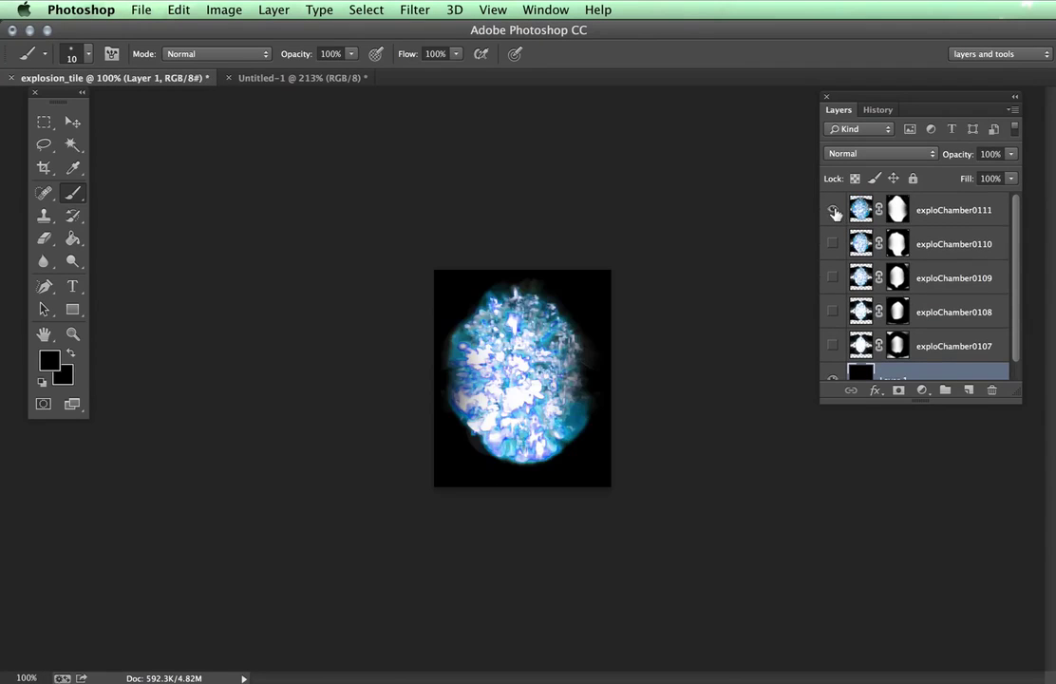
left_click(836, 210)
left_click(832, 243)
left_click(832, 243)
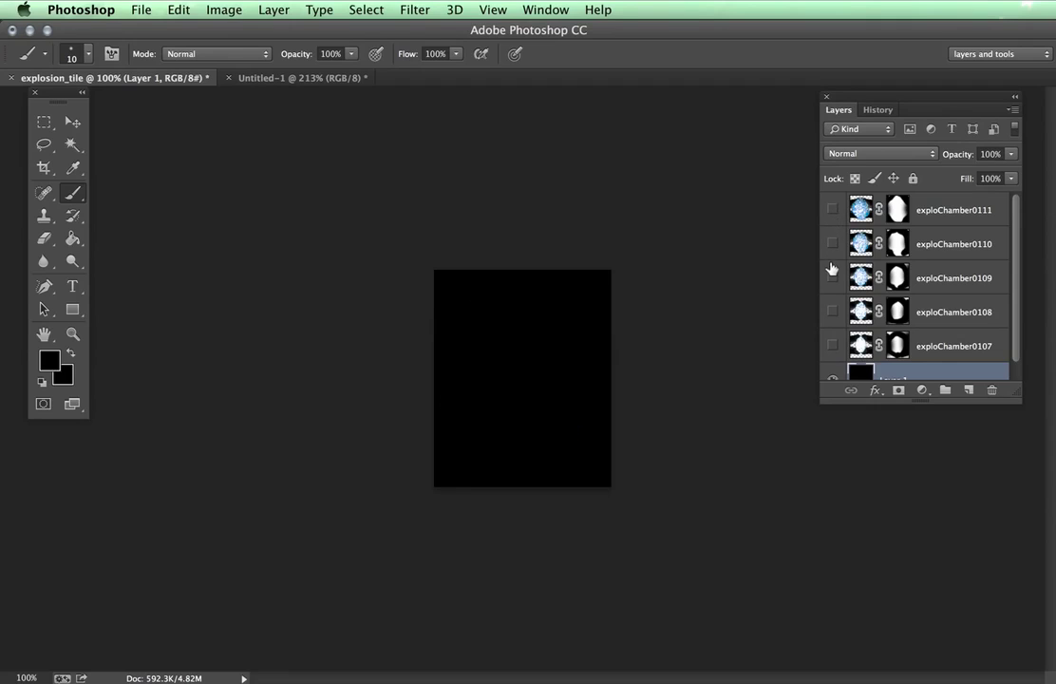
left_click(832, 276)
left_click(832, 276)
left_click(832, 312)
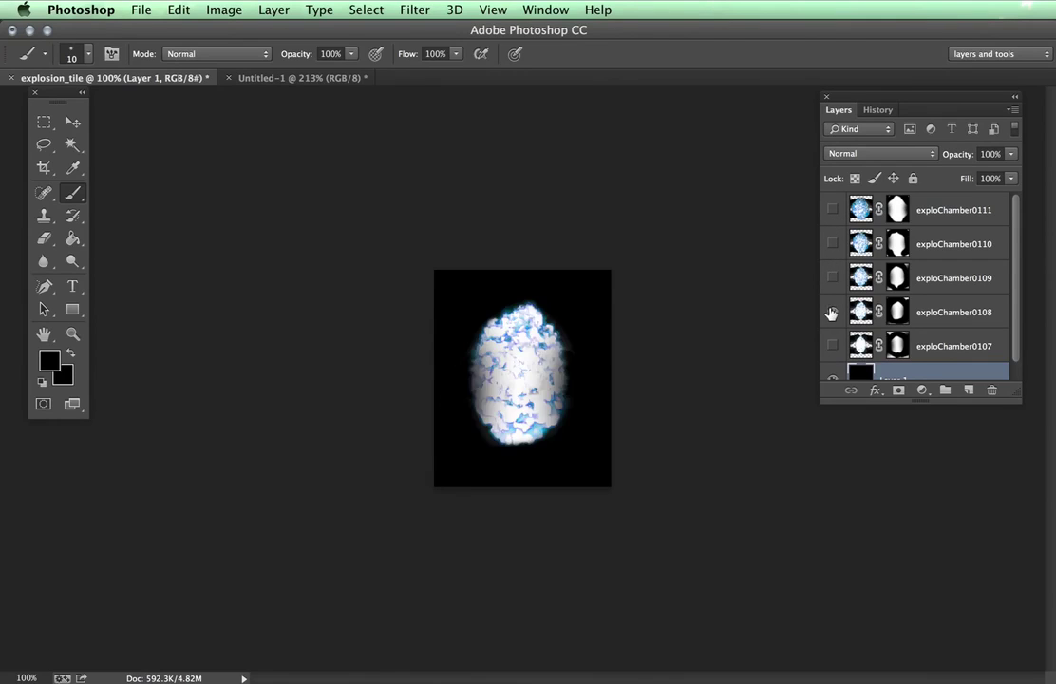
left_click(832, 312)
left_click(832, 342)
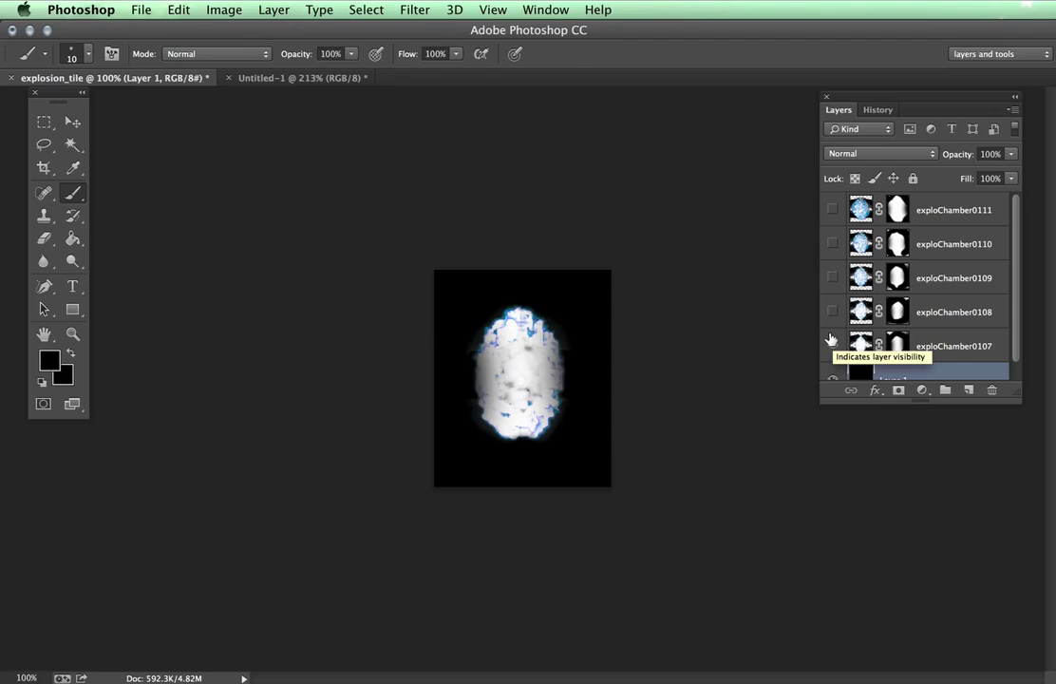
left_click(832, 342)
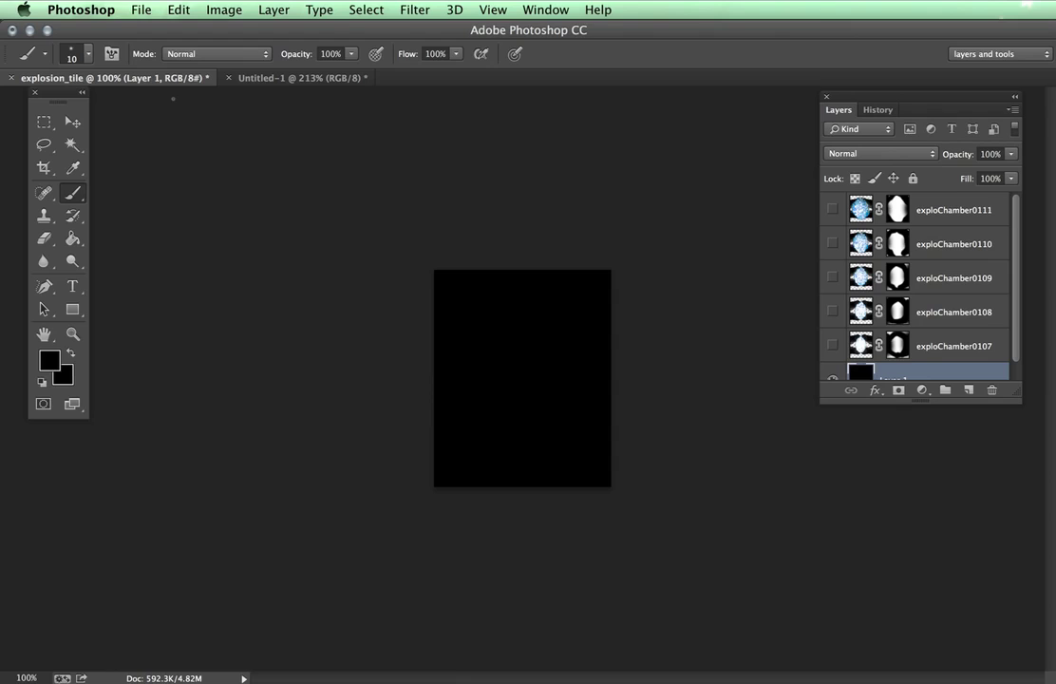
Open fire_footage.mov from student_work_folder for import as video frames to layers
left_click(144, 12)
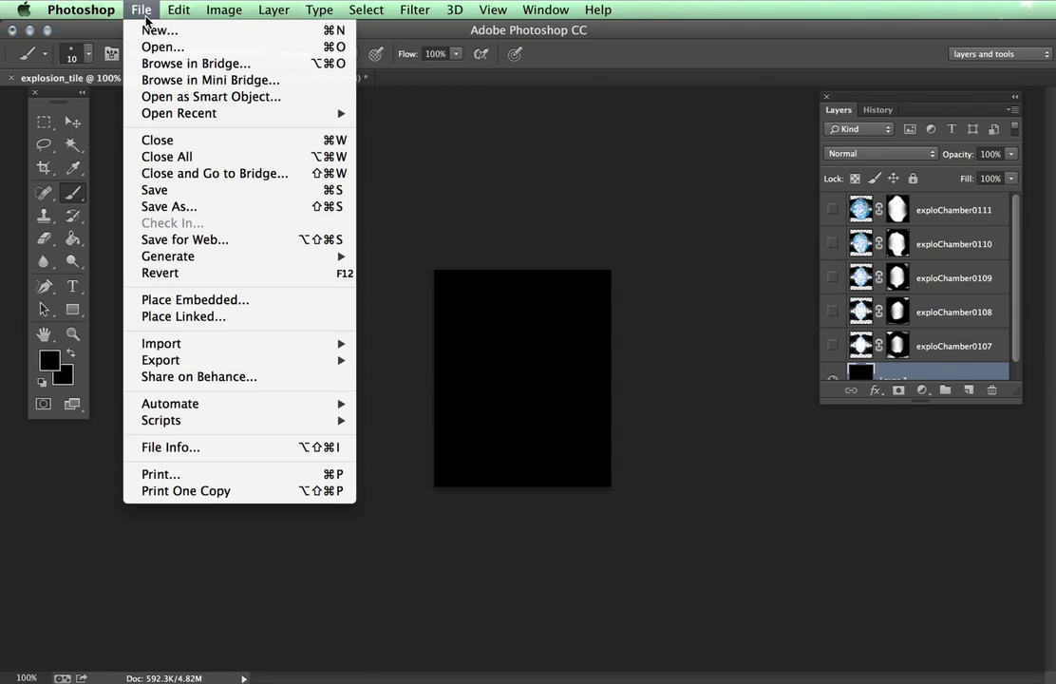
mouse_move(154, 348)
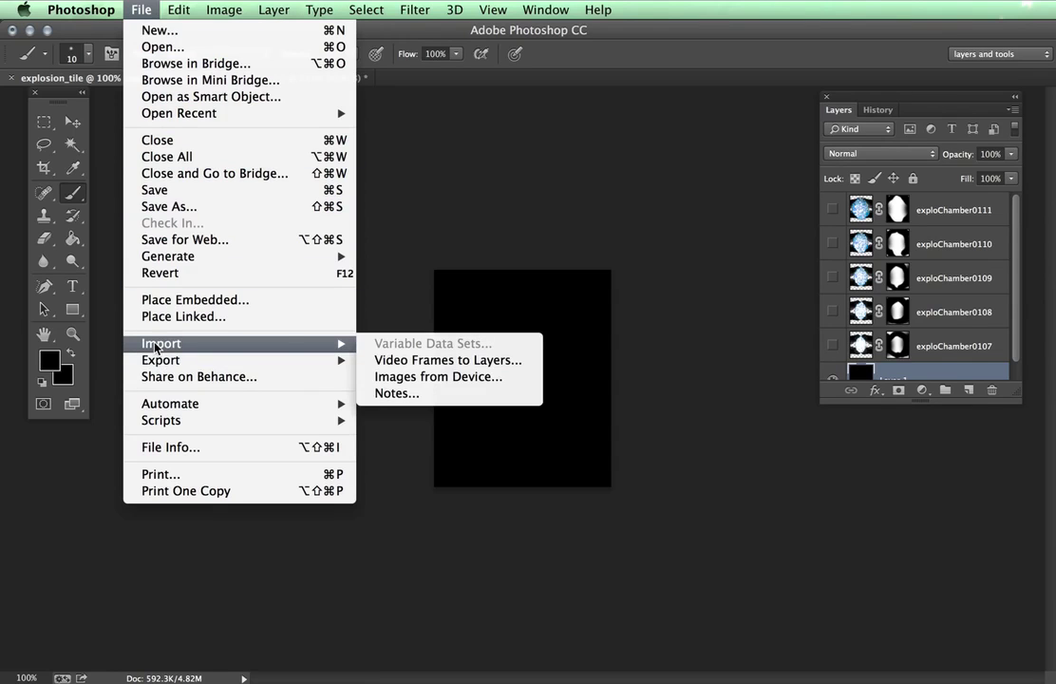
left_click(454, 361)
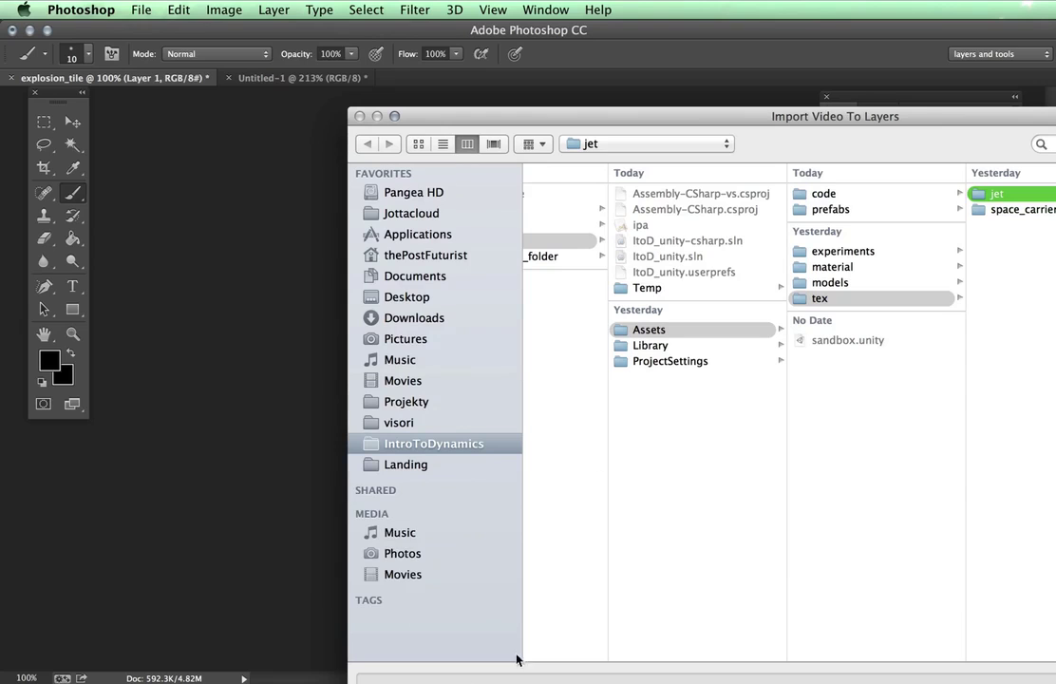
left_click_drag(1055, 683, 955, 618)
scroll(905, 290, "right", 5)
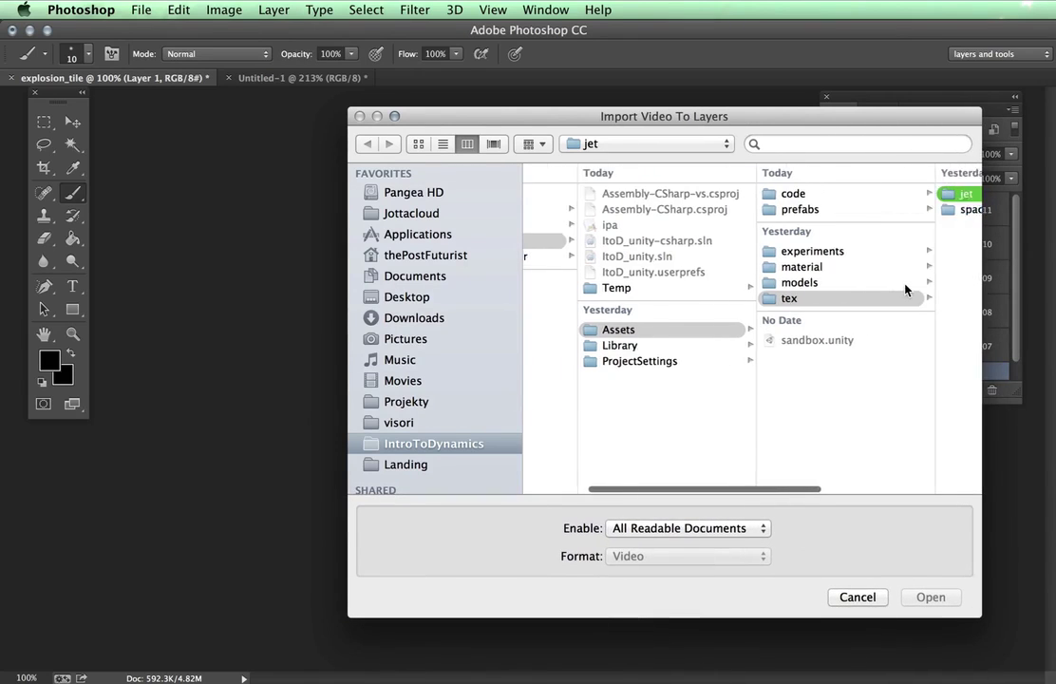
scroll(905, 290, "left", 10)
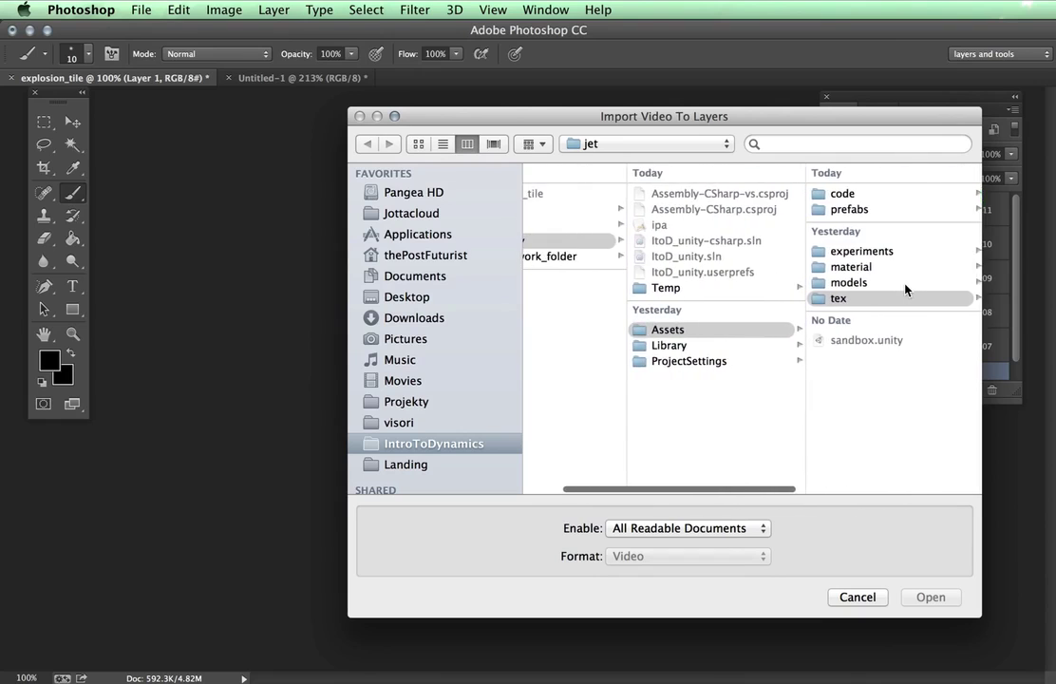
left_click(620, 256)
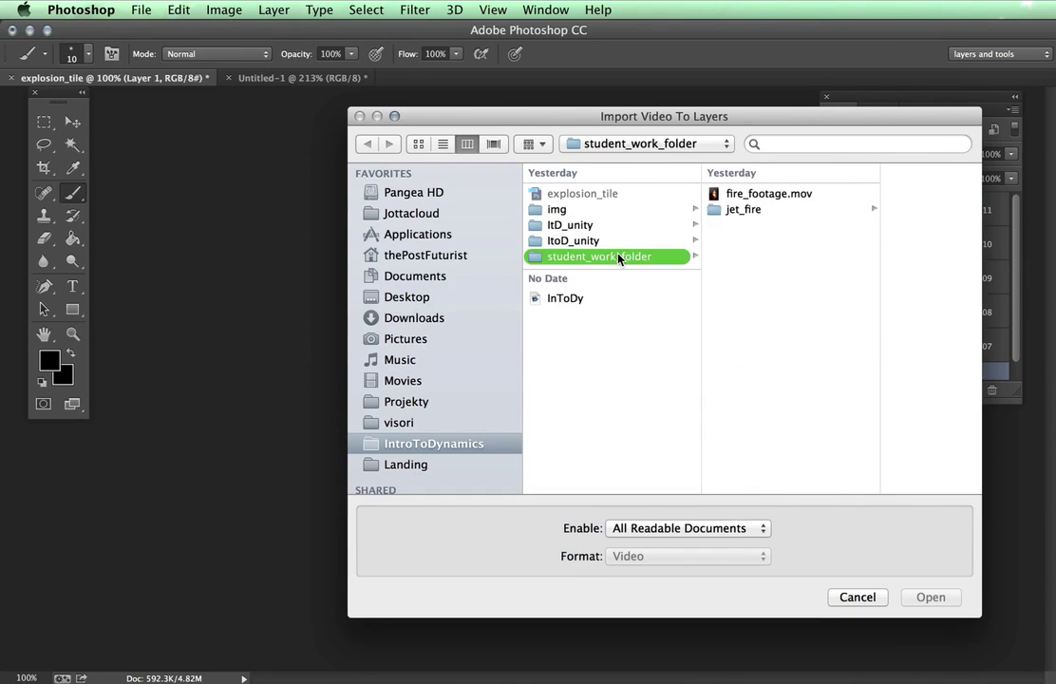
left_click(738, 194)
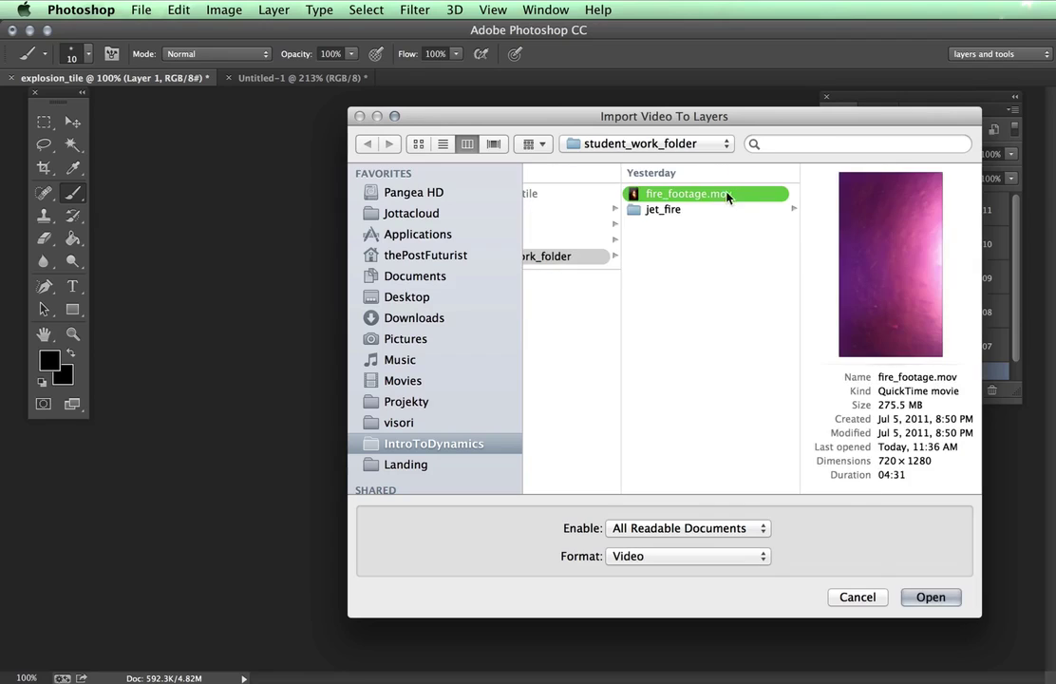
left_click(917, 598)
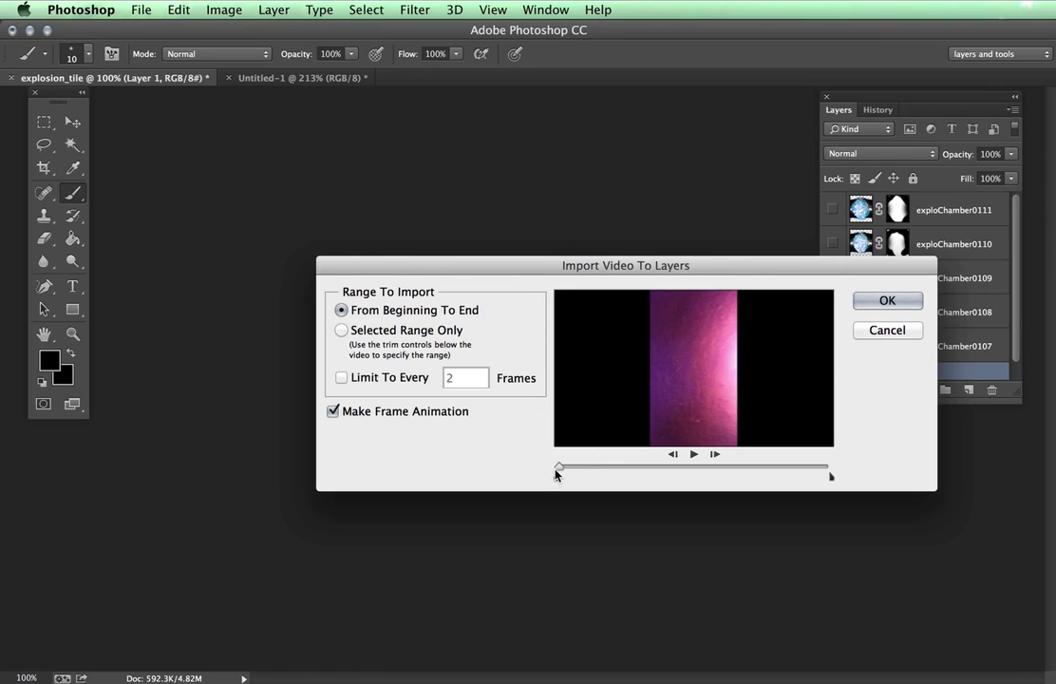
Trim the video import to a short selected range of flames around the middle of the clip
left_click_drag(560, 469, 669, 468)
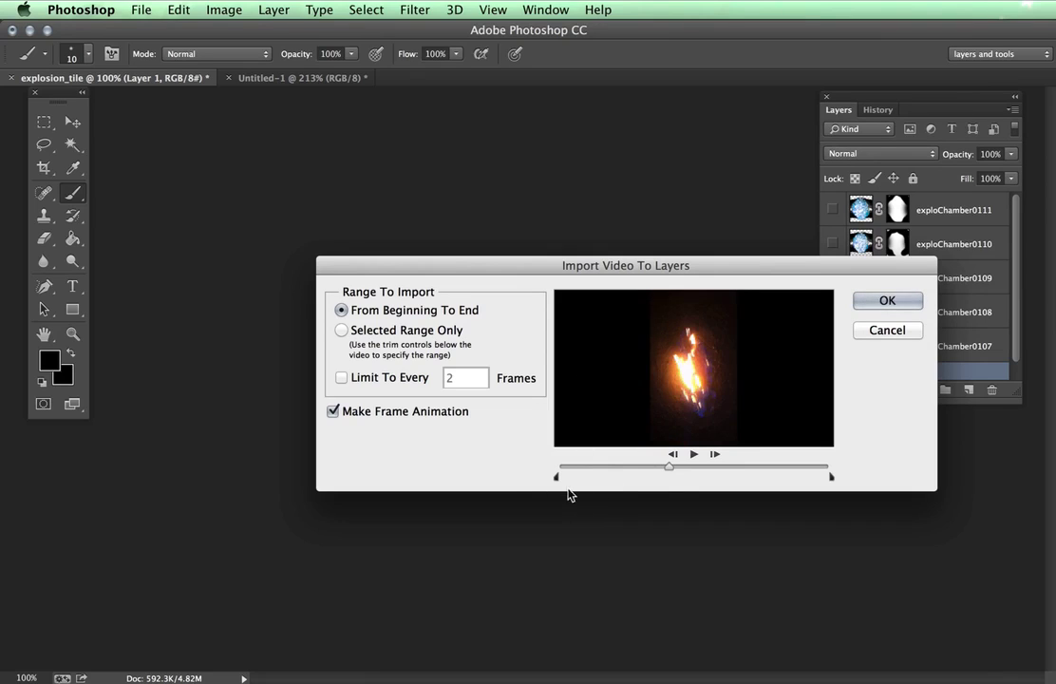
mouse_move(558, 478)
left_mouse_down()
mouse_move(722, 485)
mouse_move(704, 482)
mouse_move(703, 469)
mouse_move(689, 482)
left_mouse_up()
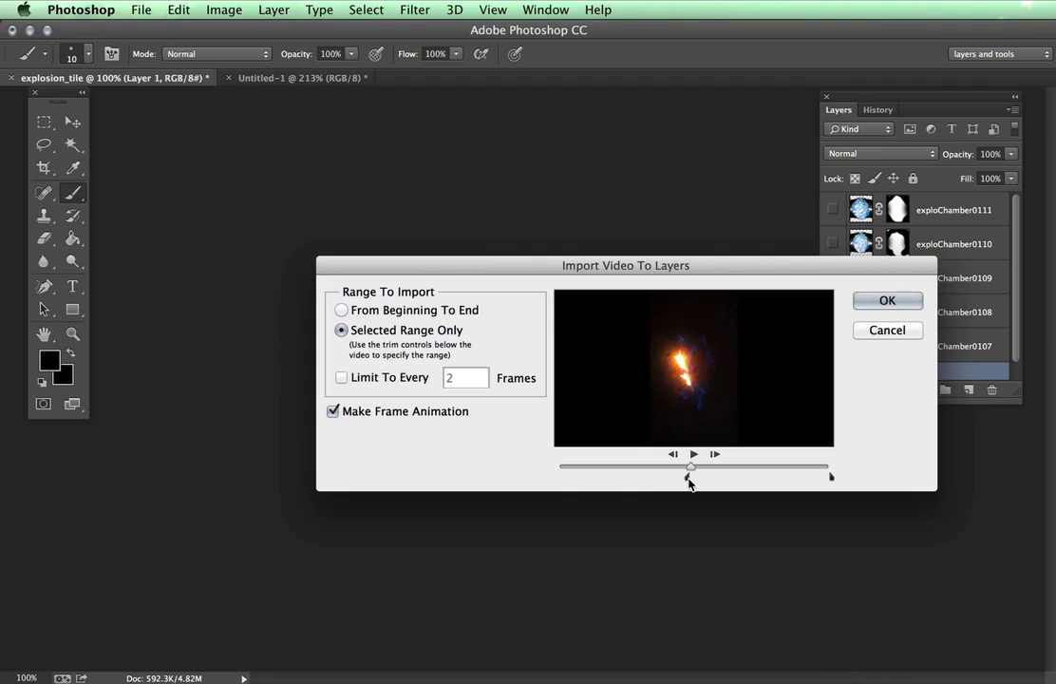
left_click_drag(831, 479, 707, 481)
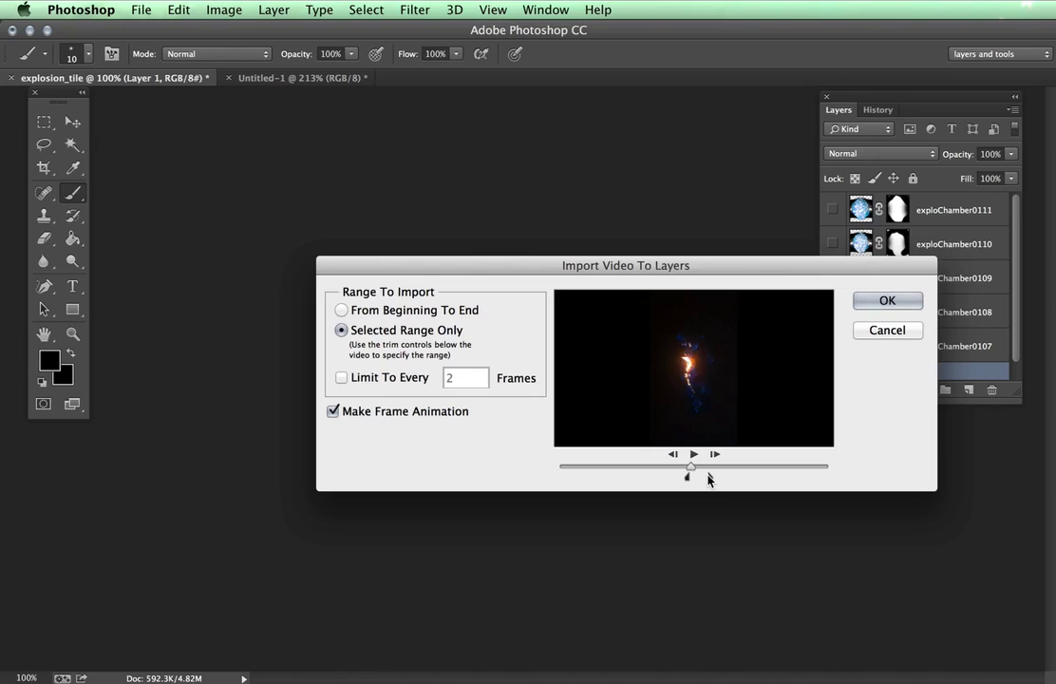
Limit the import to every 30 frames and import the selected range as layers
left_click(346, 379)
key("BackSpace")
type("30")
key("Return")
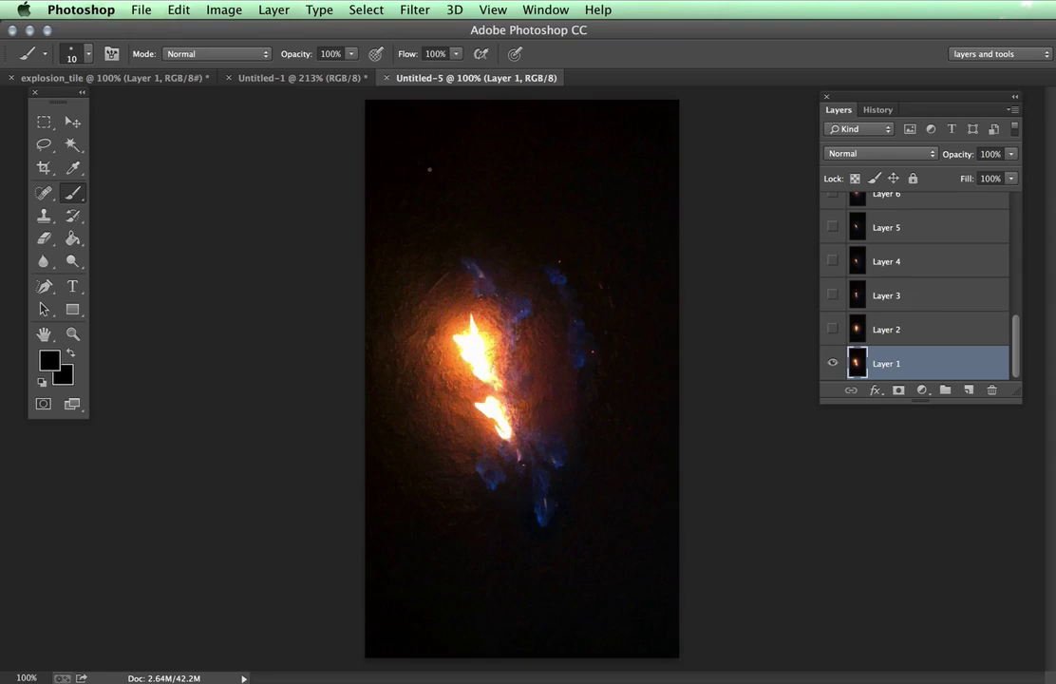
Preview Layer 16, Layer 15 and Layer 14 of the imported fire footage one at a time, hiding each again
scroll(908, 259, "up", 10)
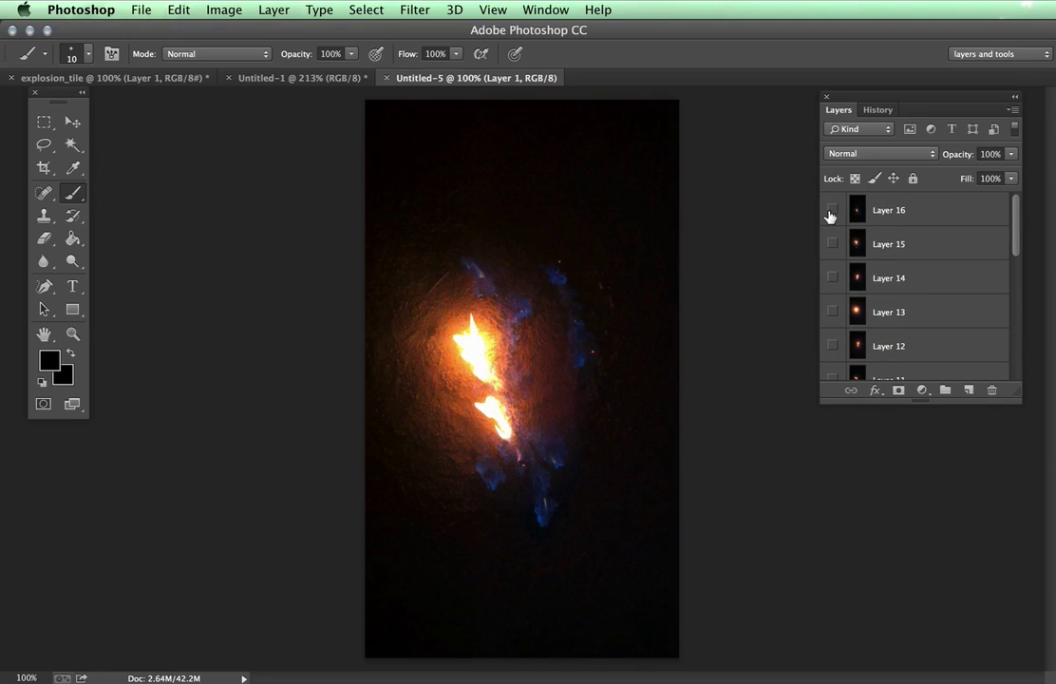
left_click(832, 210)
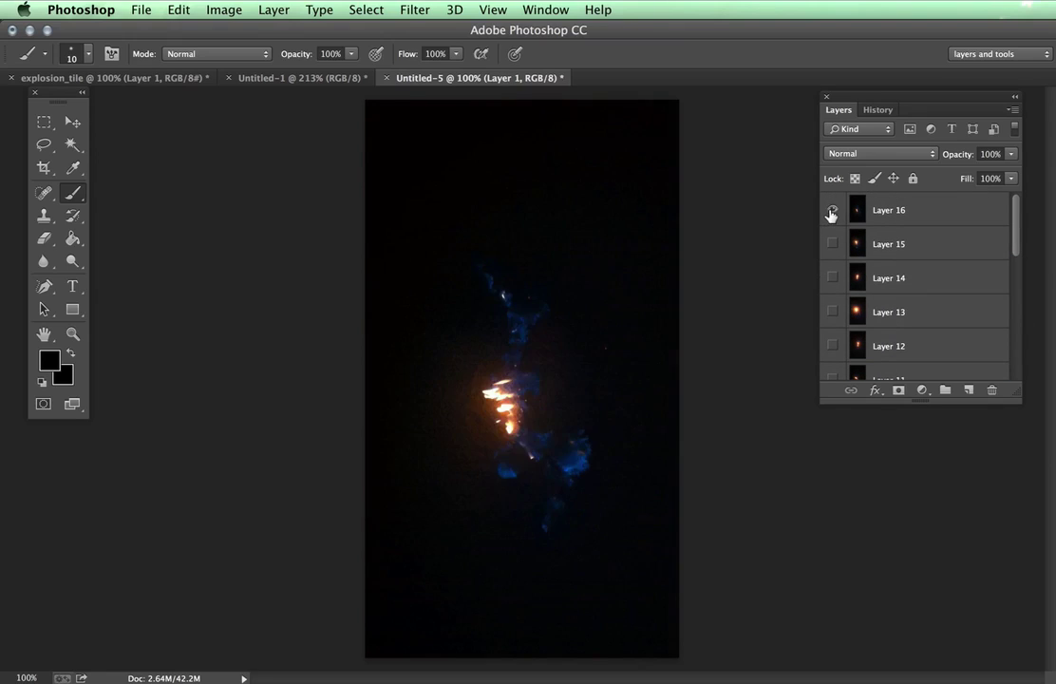
left_click(832, 210)
left_click(832, 241)
left_click(832, 241)
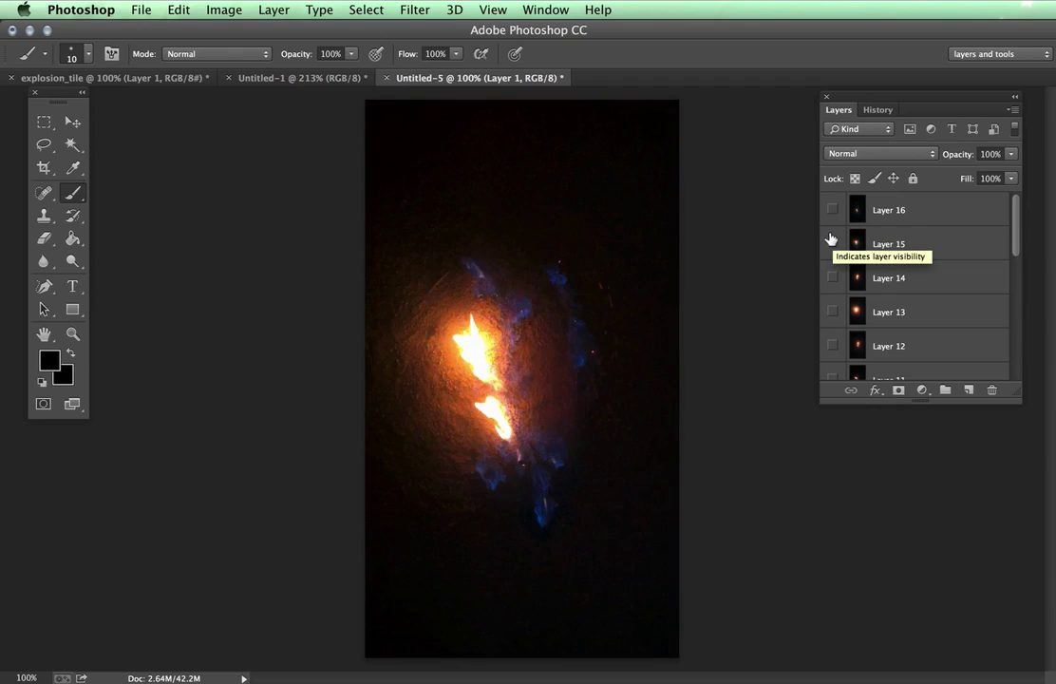
left_click(831, 275)
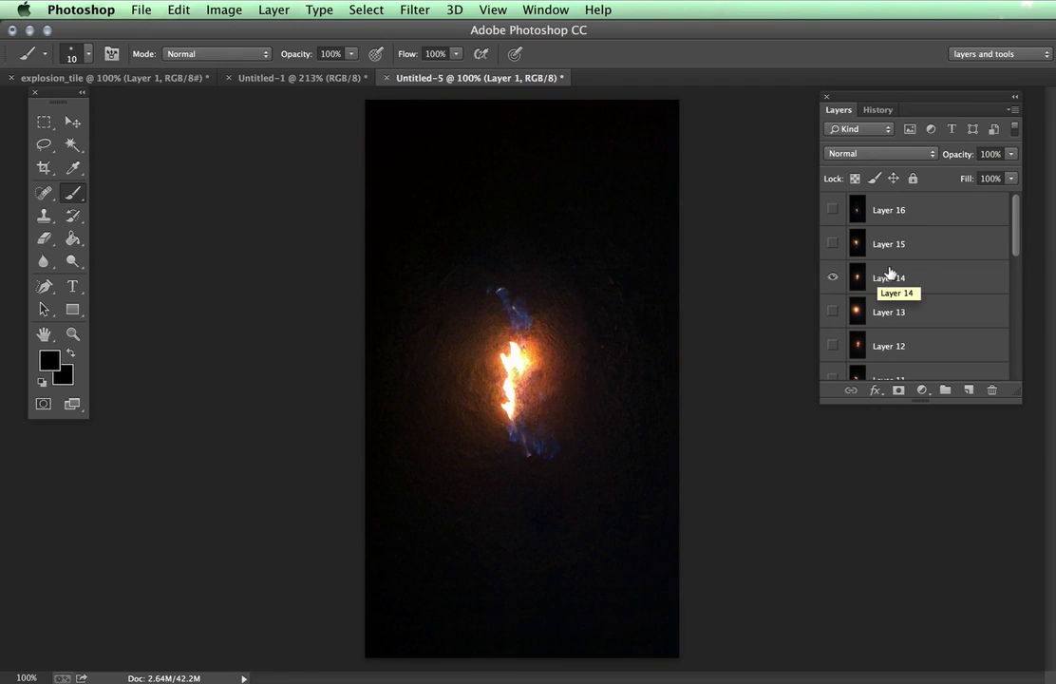
left_click(870, 276)
left_click(143, 8)
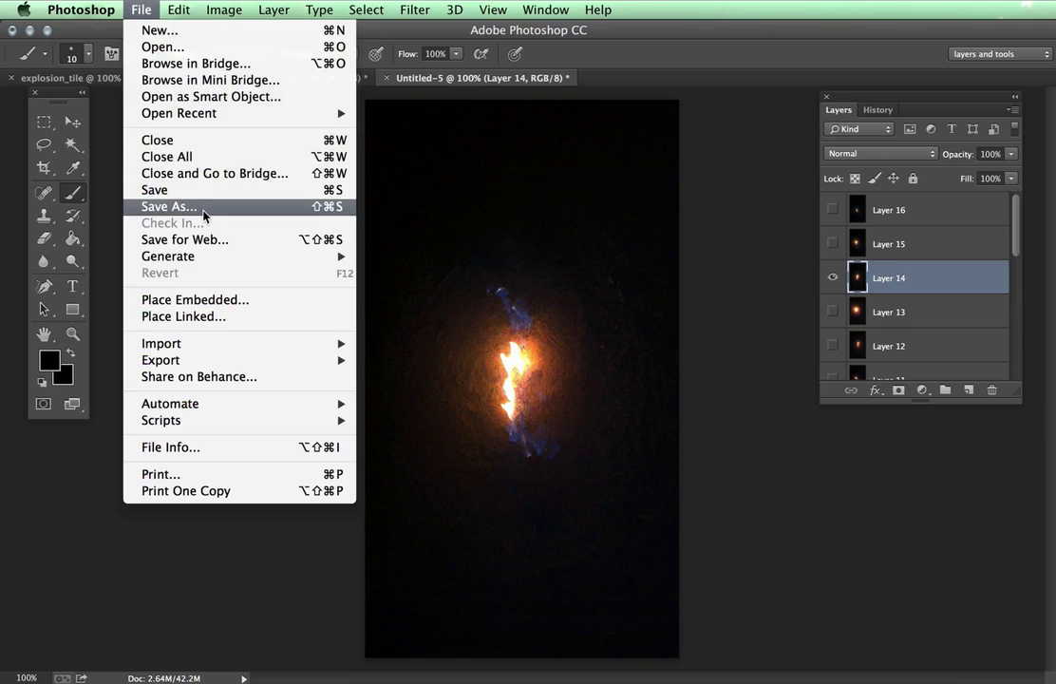
left_click(829, 276)
left_click(833, 275)
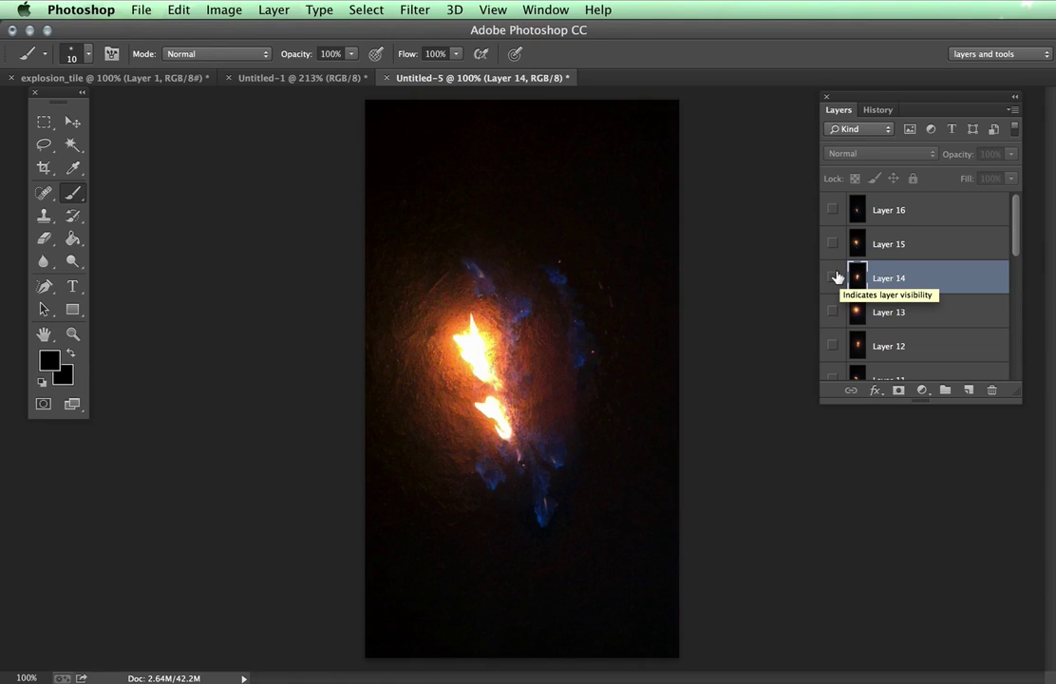
left_click(546, 9)
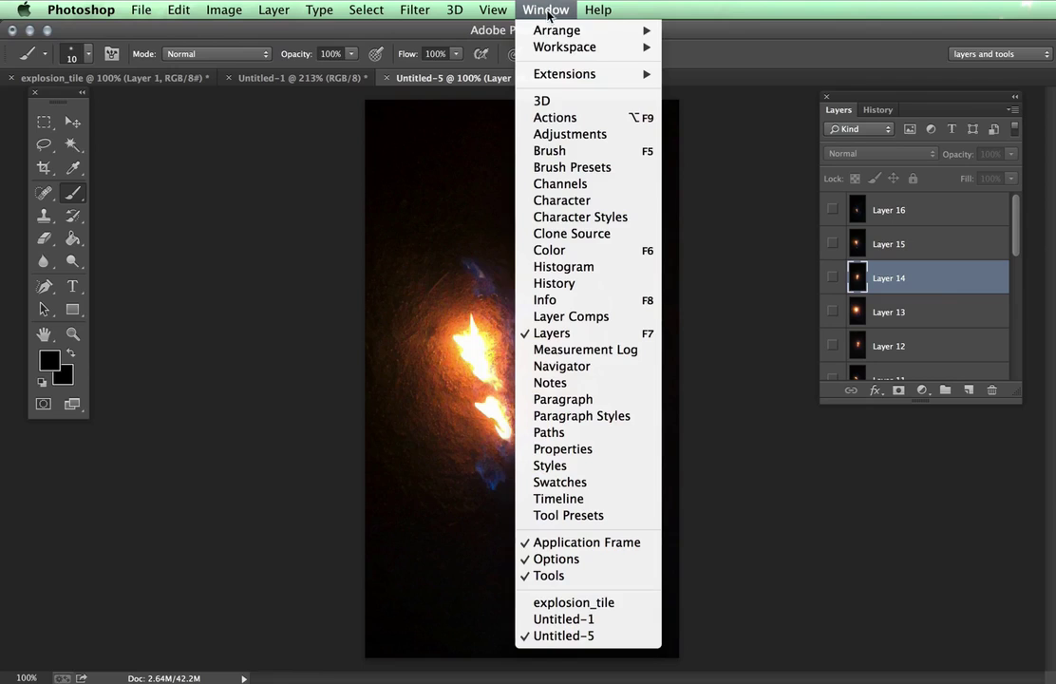
left_click(559, 117)
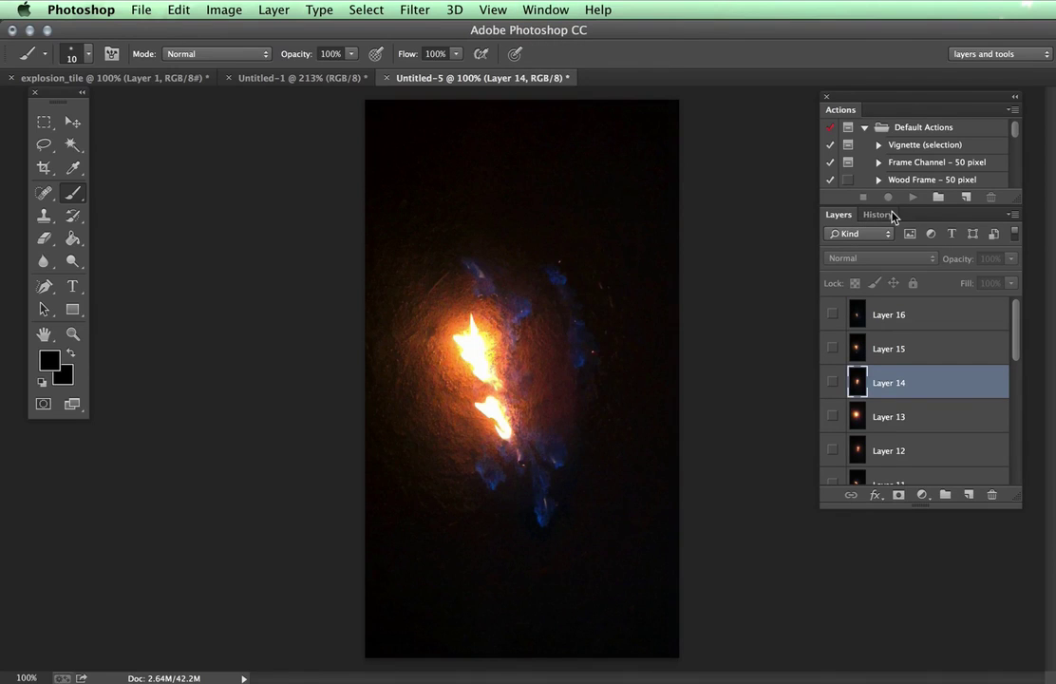
left_click(826, 96)
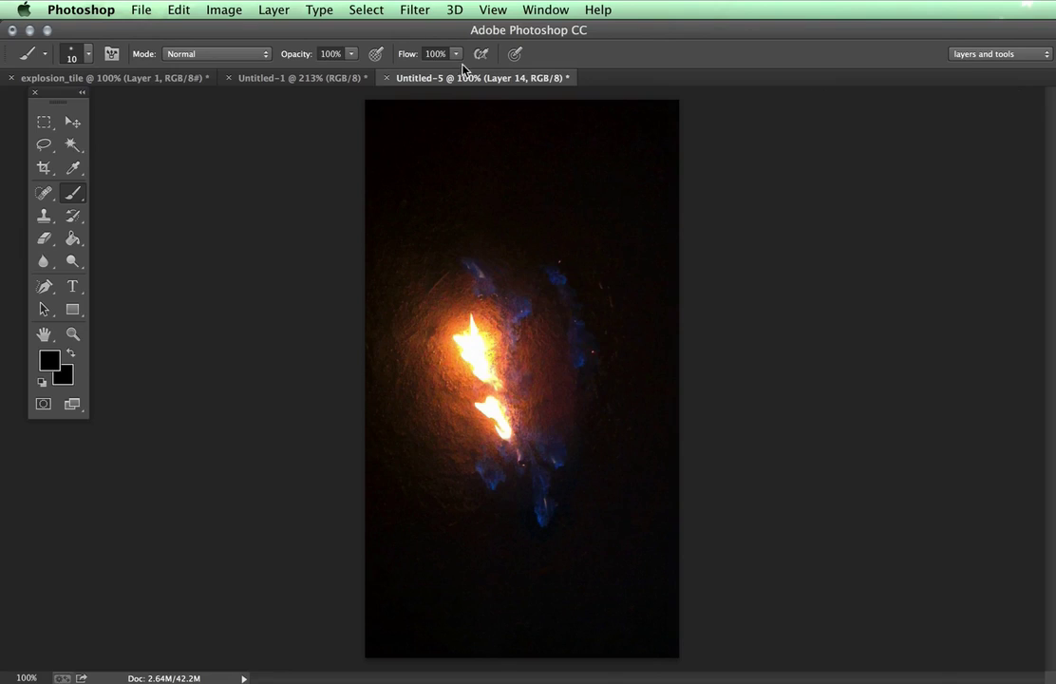
left_click(126, 8)
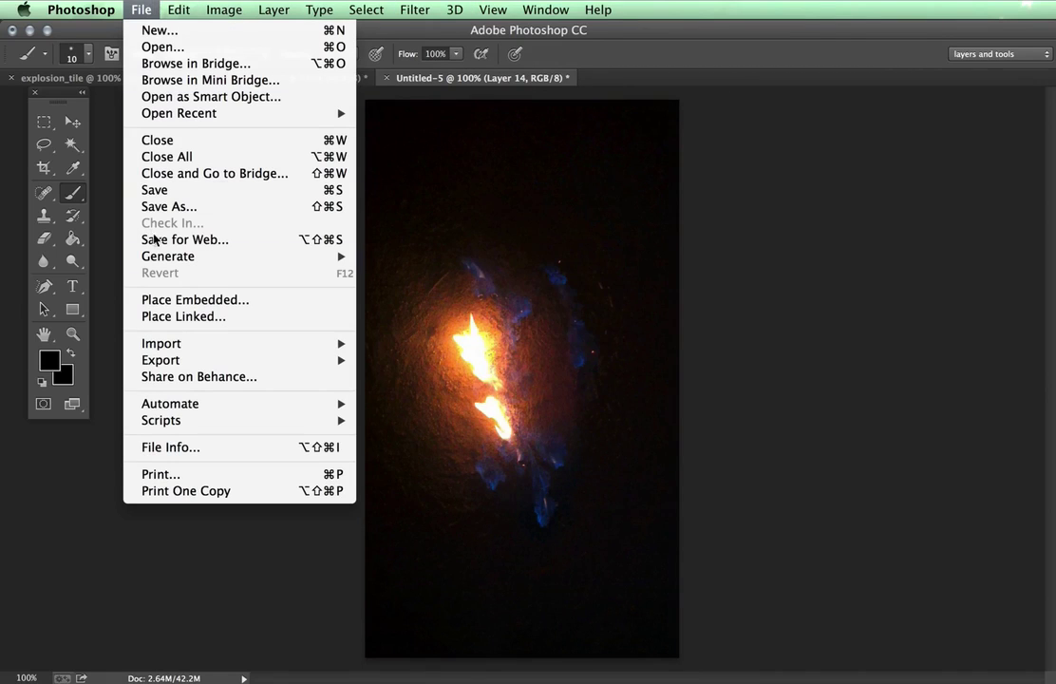
mouse_move(173, 422)
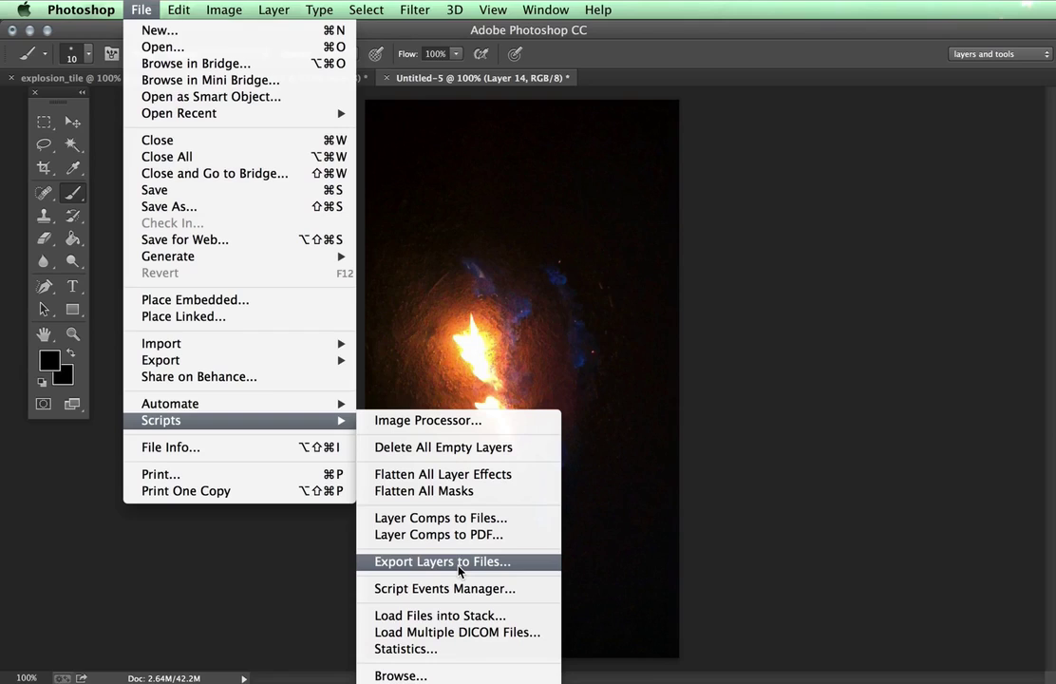
left_click(757, 382)
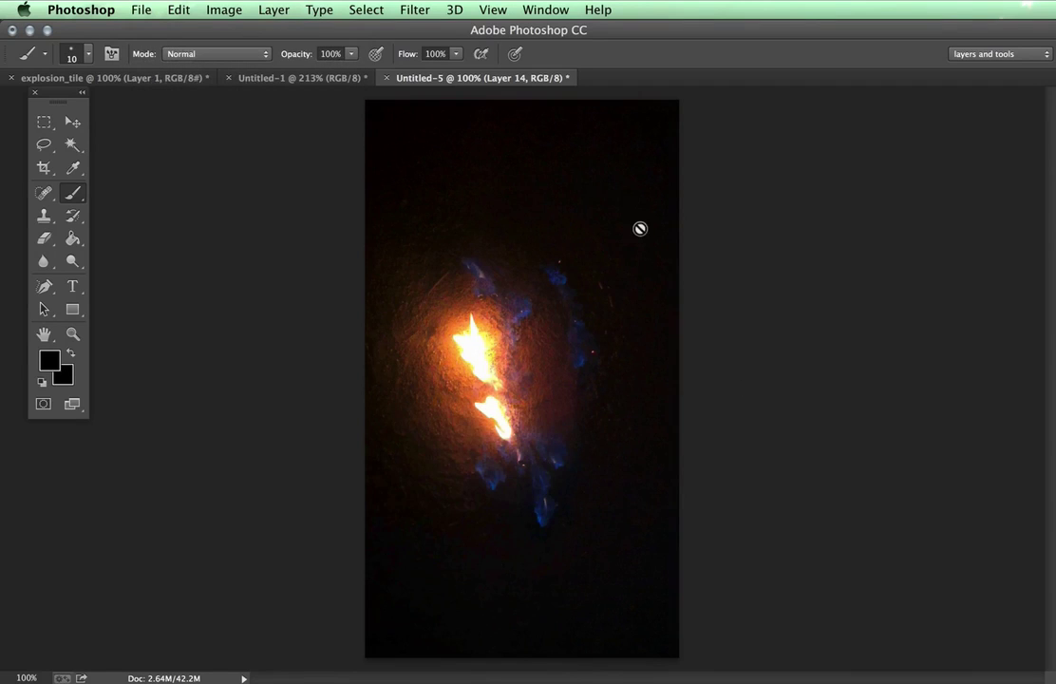
Close the Untitled-5 and Untitled-1 documents without saving their changes
left_click(387, 81)
left_click(760, 357)
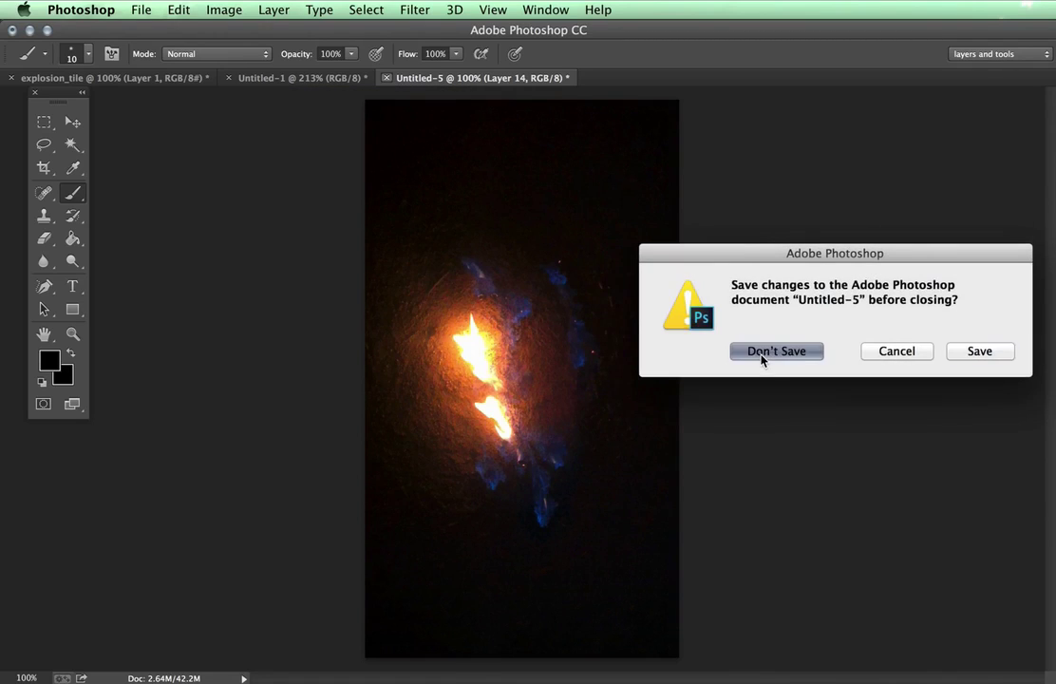
left_click(262, 77)
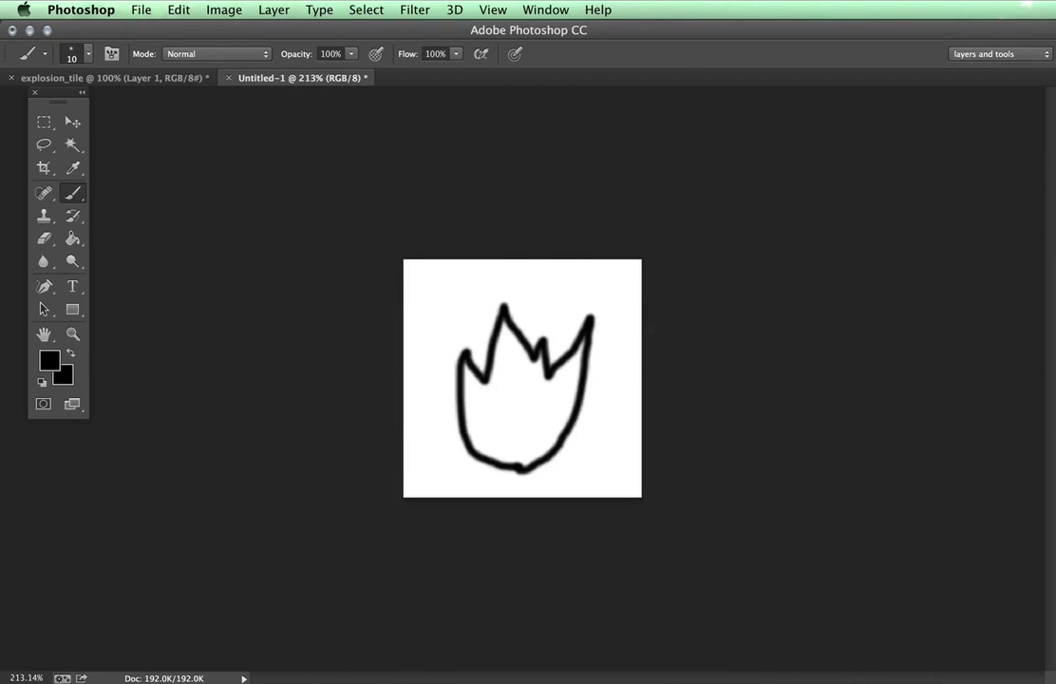
left_click(228, 78)
left_click(773, 350)
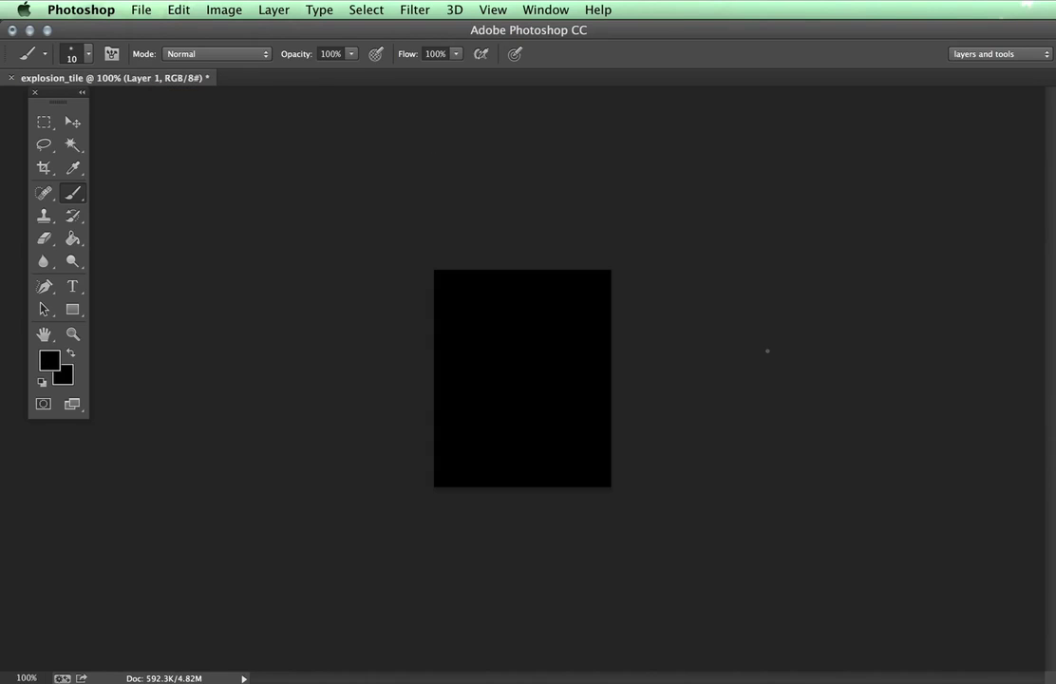
Bring back the Layers panel for explosion_tile and close the Actions panel group above it
left_click(551, 8)
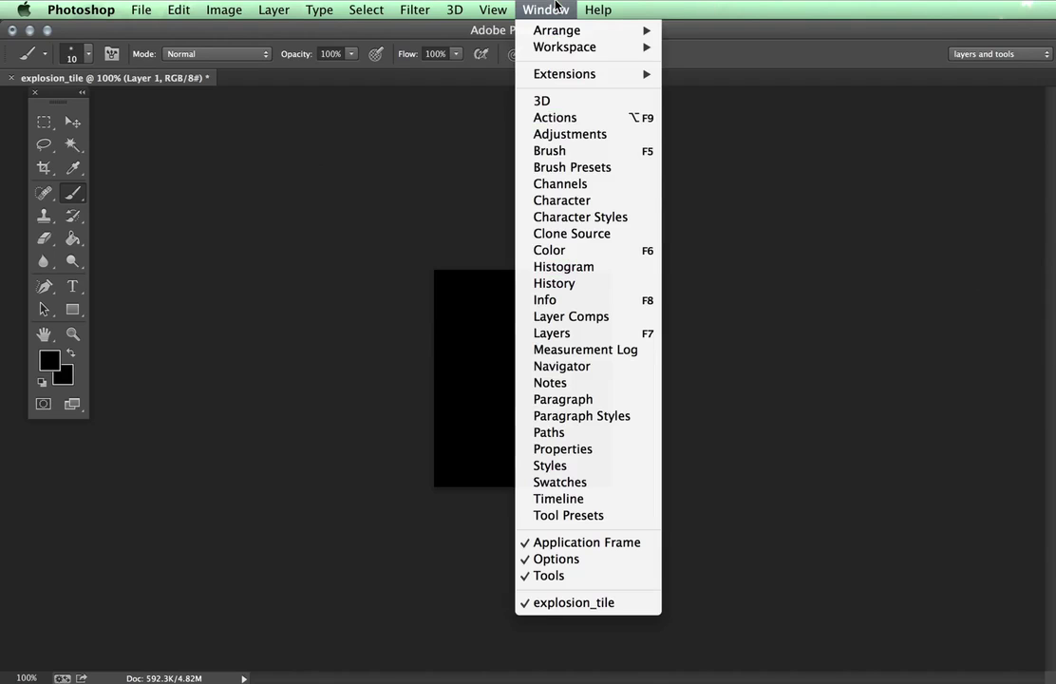
left_click(541, 332)
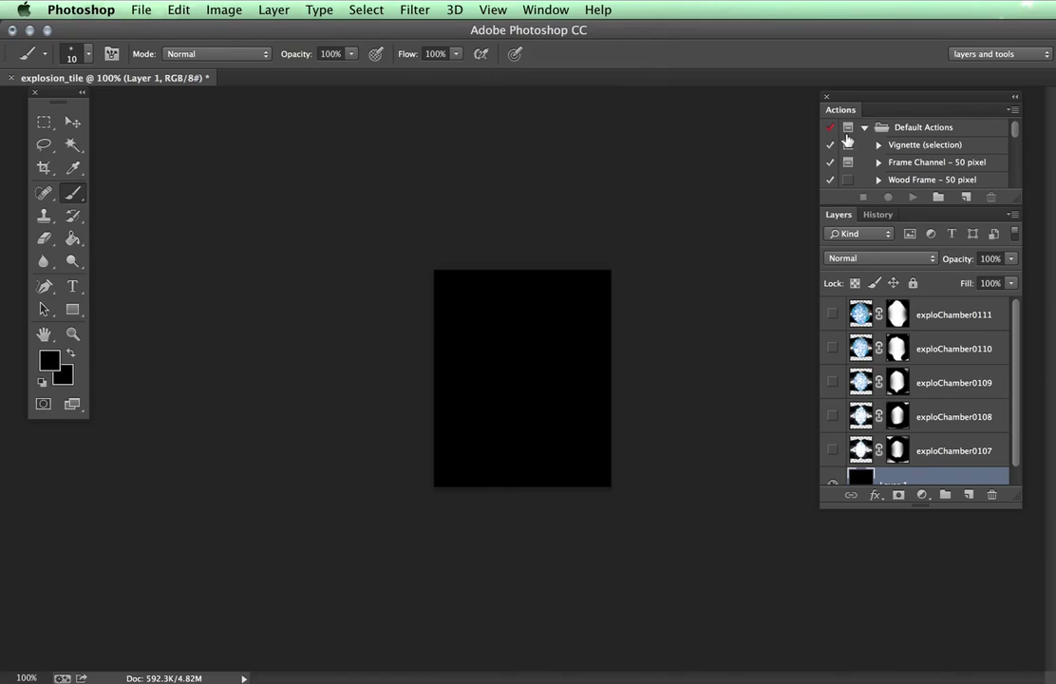
left_click(1013, 109)
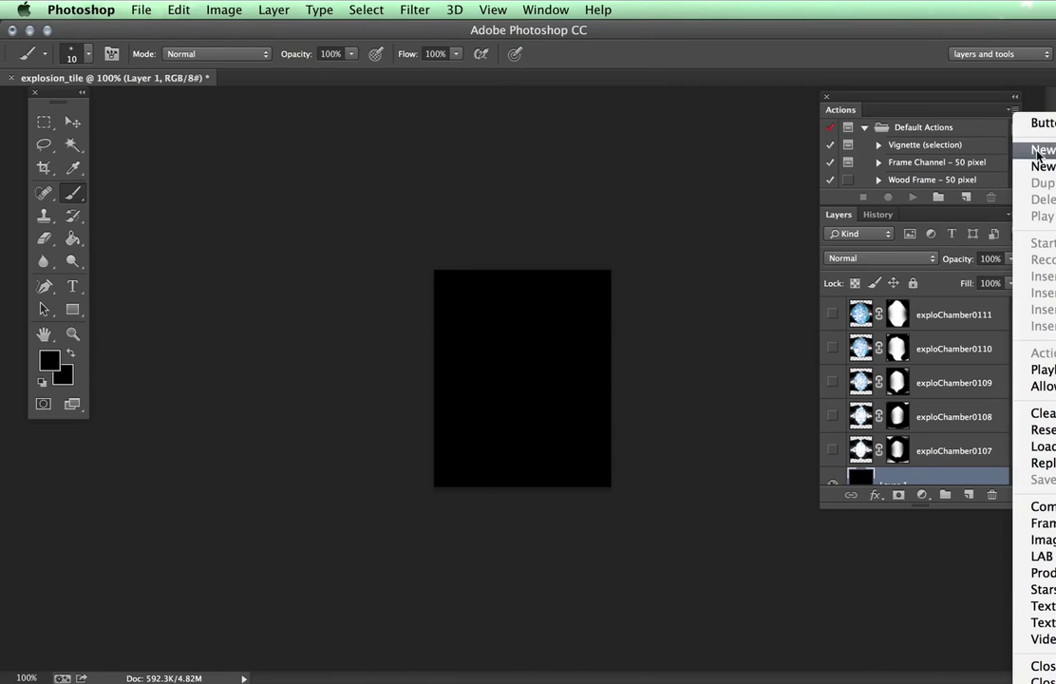
left_click(1012, 112)
left_click(1012, 114)
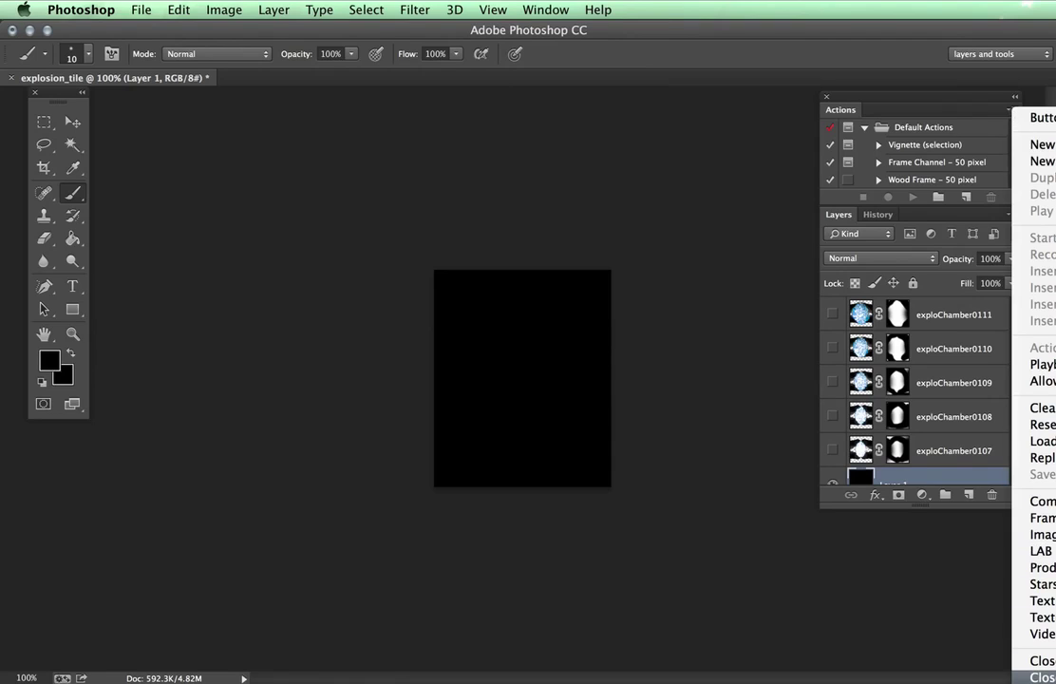
left_click(1043, 676)
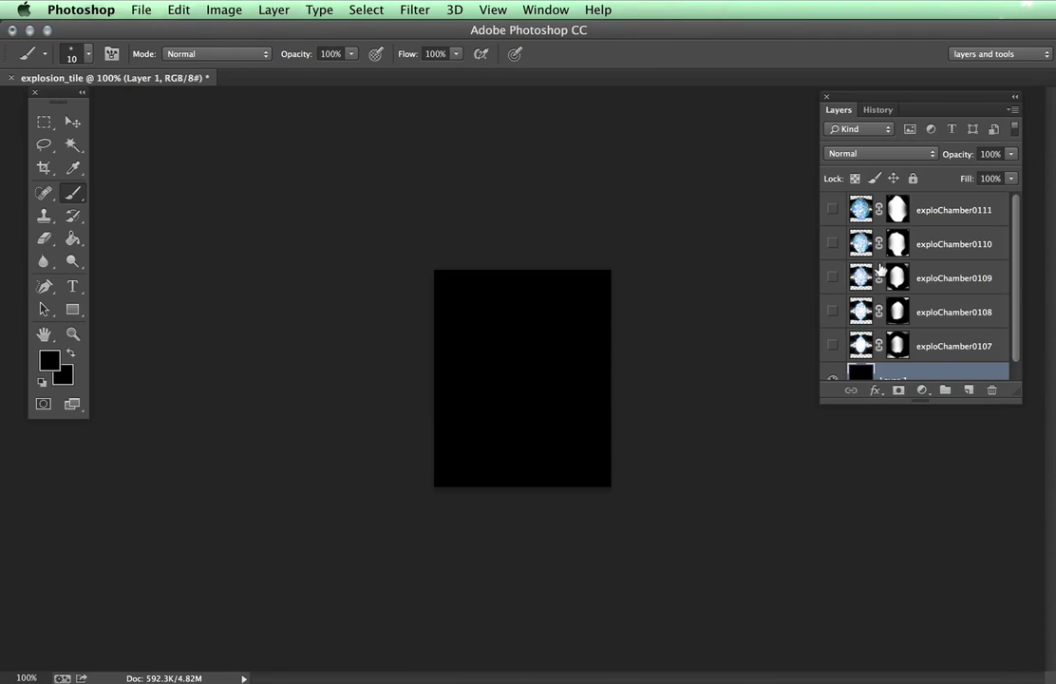
Preview the layers exploChamber0111, exploChamber0110 and exploChamber0109 one at a time, hiding each again
left_click(833, 208)
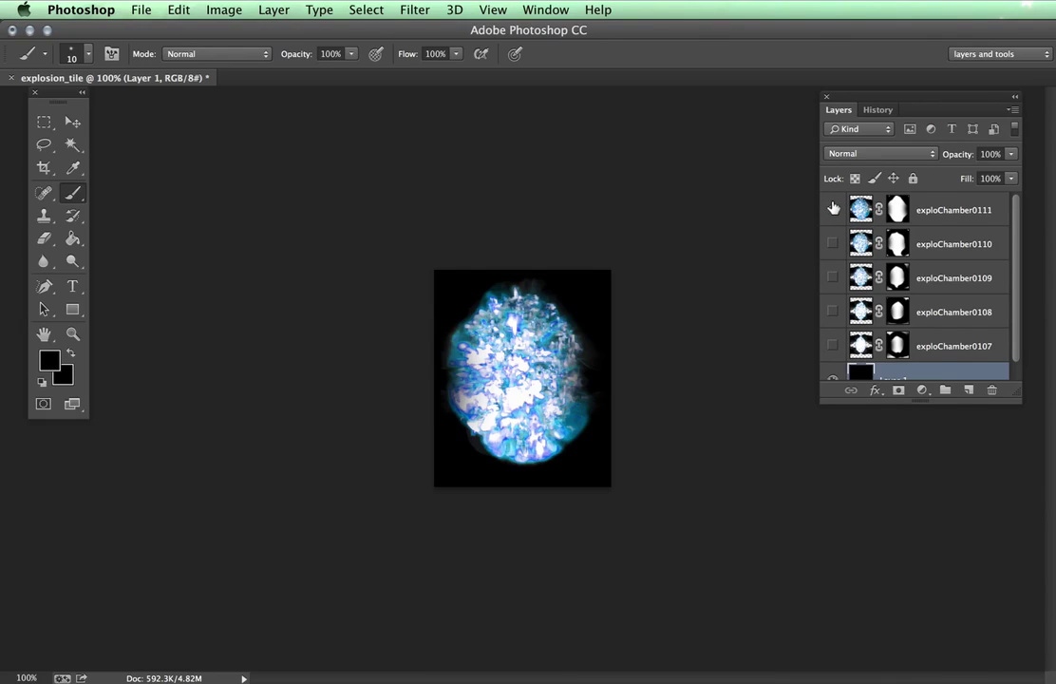
left_click(833, 208)
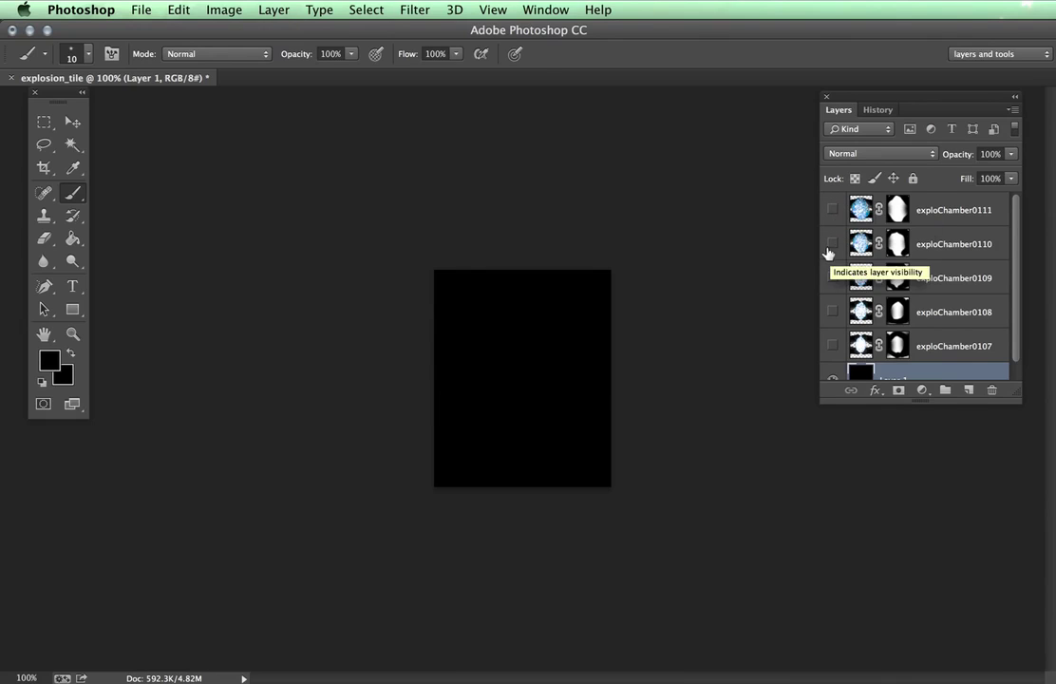
left_click(828, 244)
left_click(829, 244)
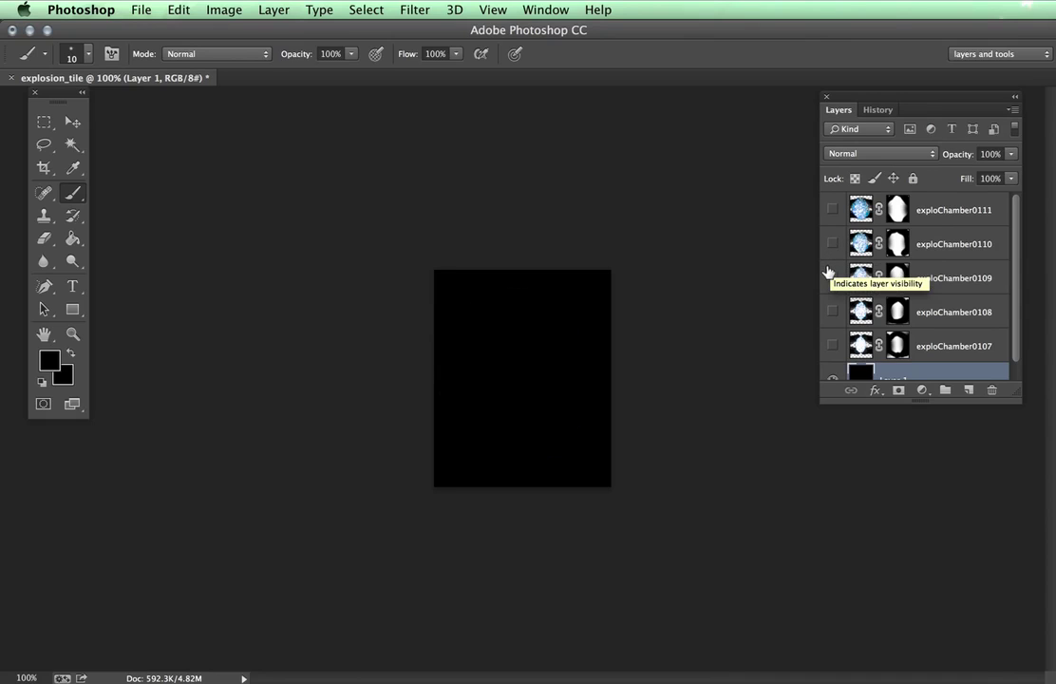
left_click(832, 277)
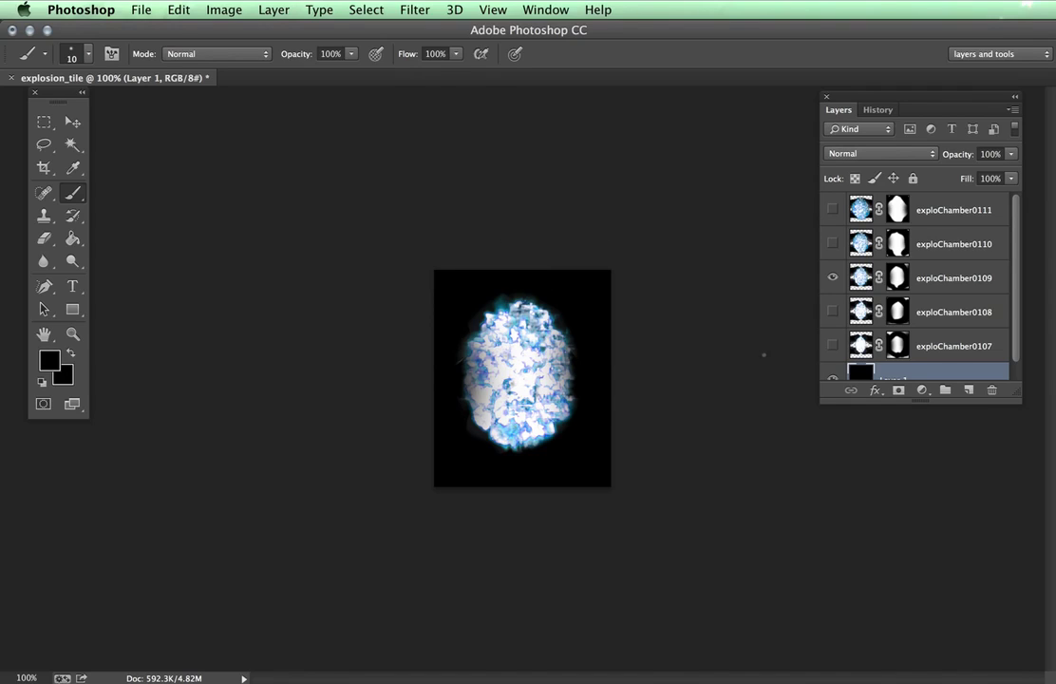
scroll(898, 339, "down", 1)
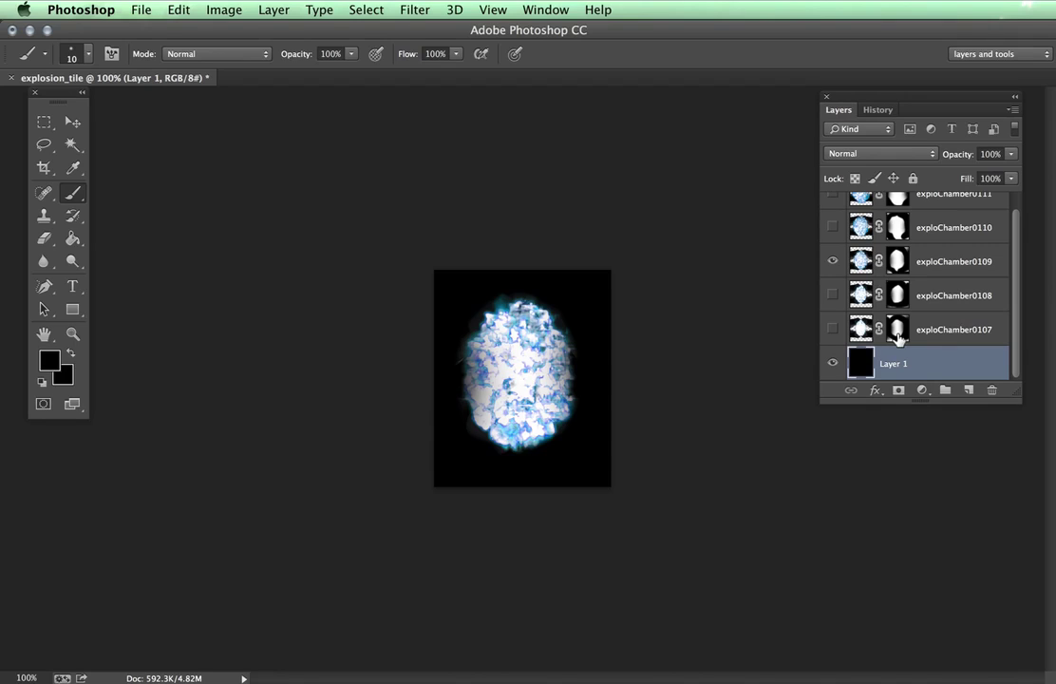
left_click(833, 261)
Preview all five explosion layers in order from exploChamber0111 down to exploChamber0107, hiding each again
scroll(833, 257, "up", 1)
left_click(832, 209)
left_click(832, 210)
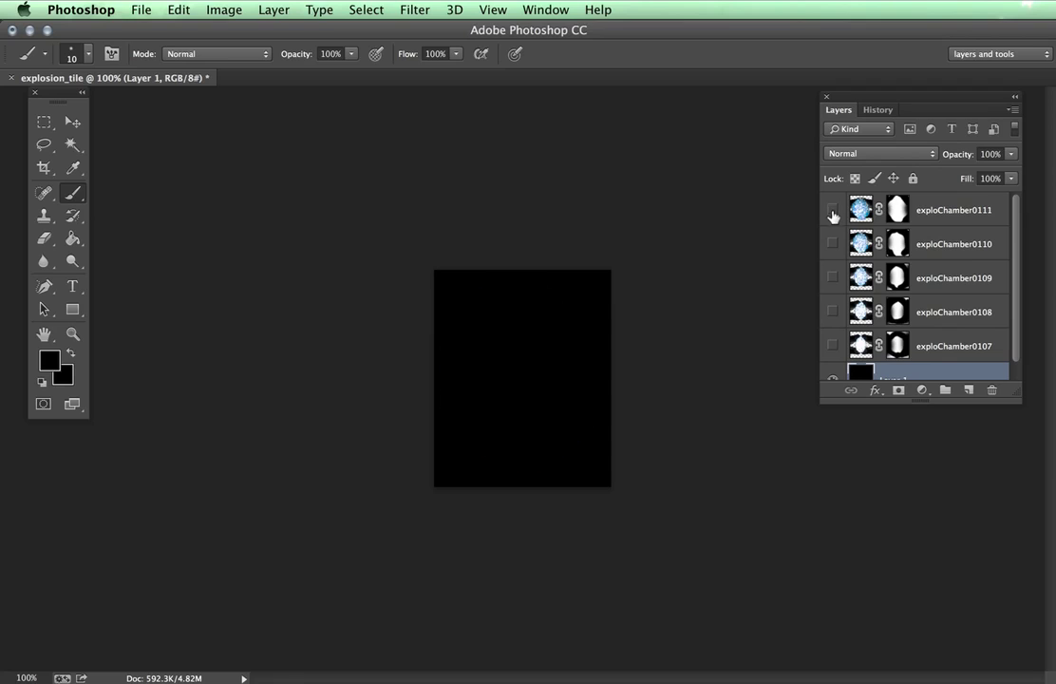
left_click(833, 244)
left_click(833, 243)
left_click(833, 276)
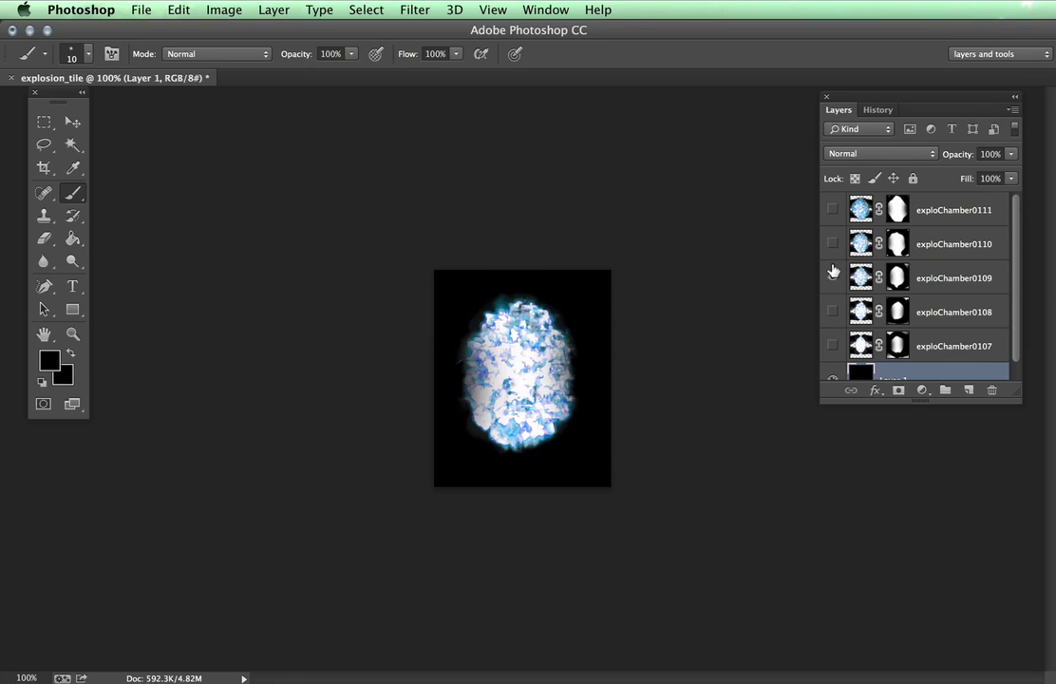
left_click(833, 277)
left_click(833, 309)
left_click(833, 309)
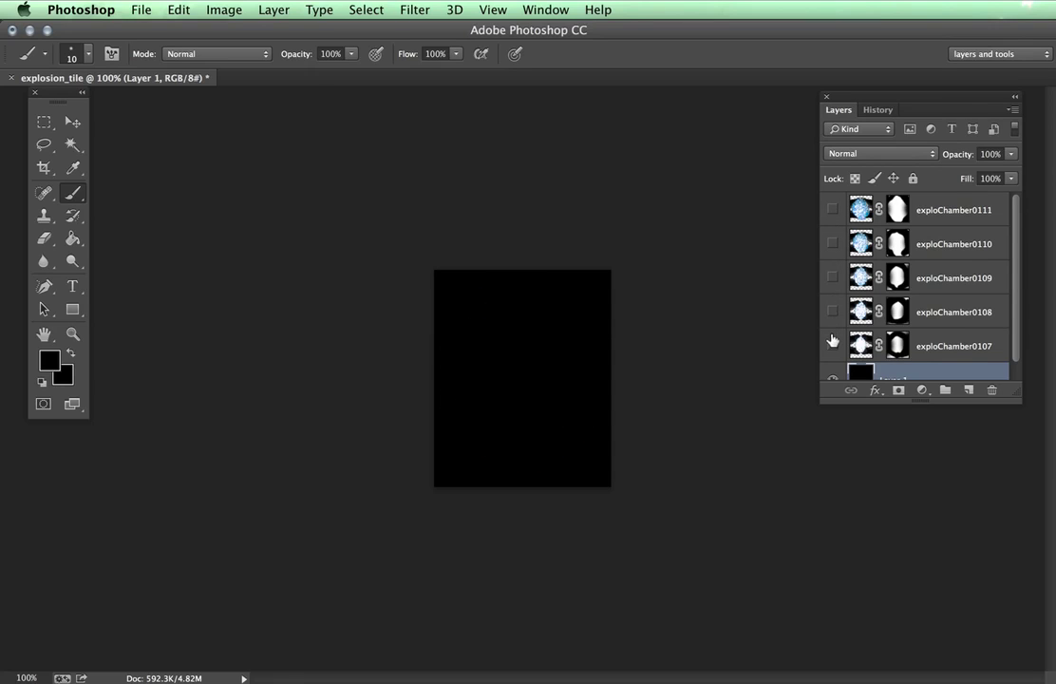
left_click(833, 346)
left_click(833, 345)
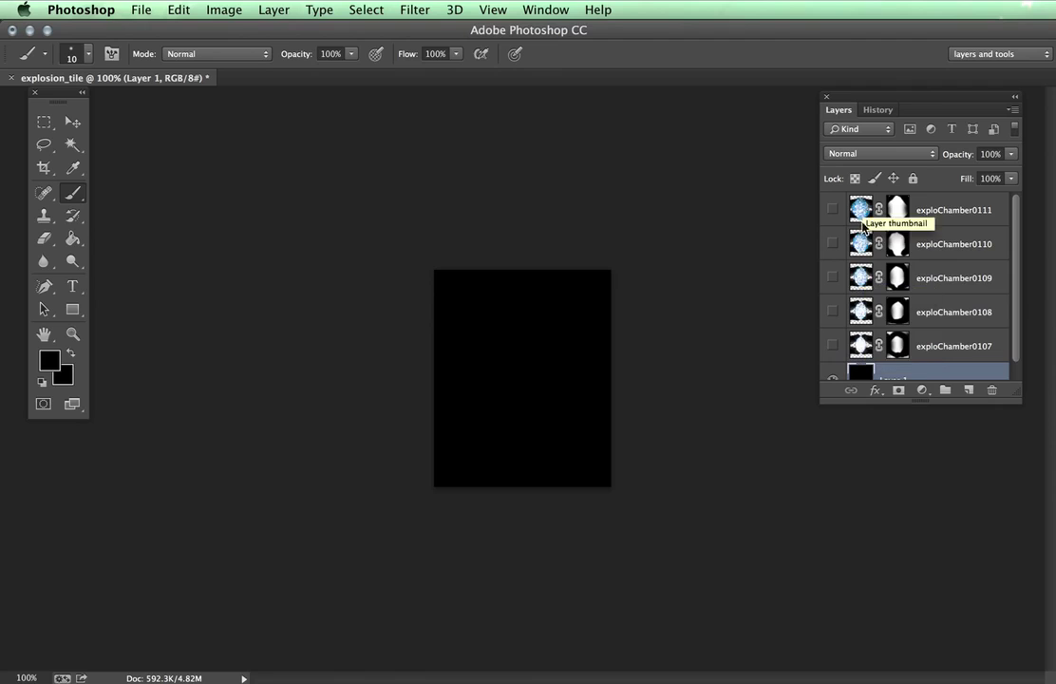
Start exporting the document's layers to files and browse to the IntroToDynamics folder for the destination
left_click(141, 9)
mouse_move(184, 427)
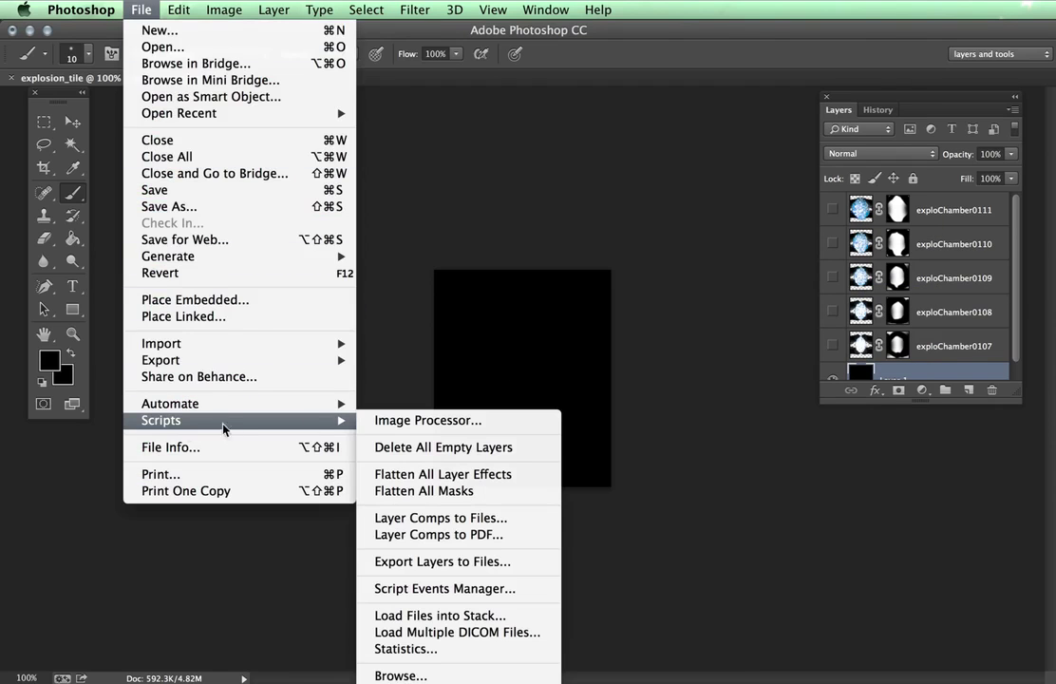
left_click(420, 562)
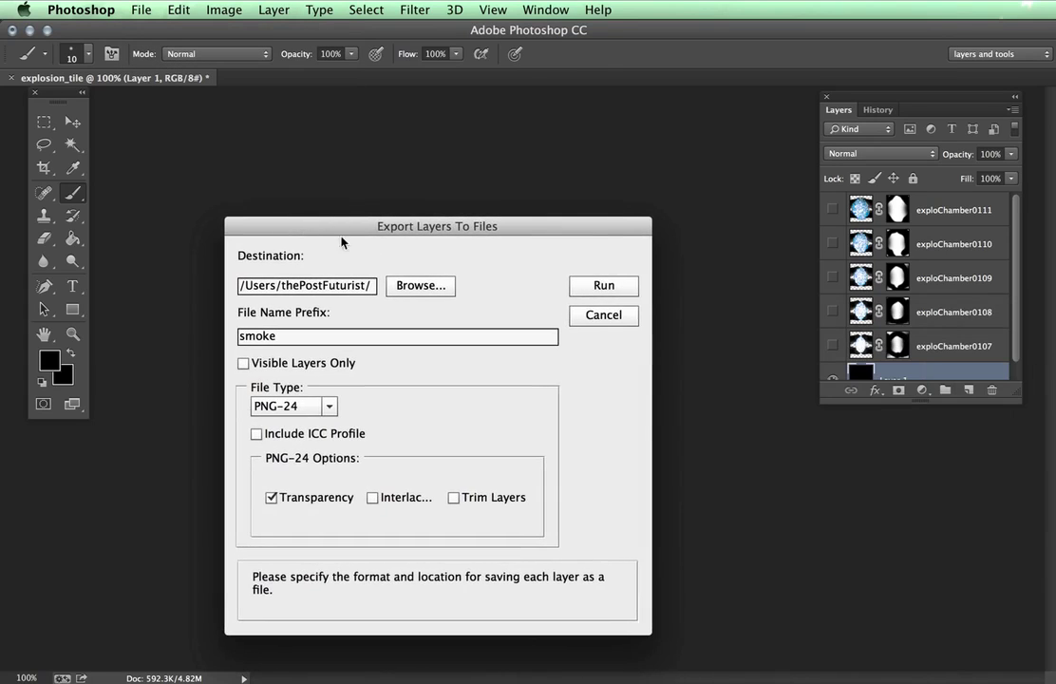
left_click_drag(327, 285, 410, 285)
left_click(415, 285)
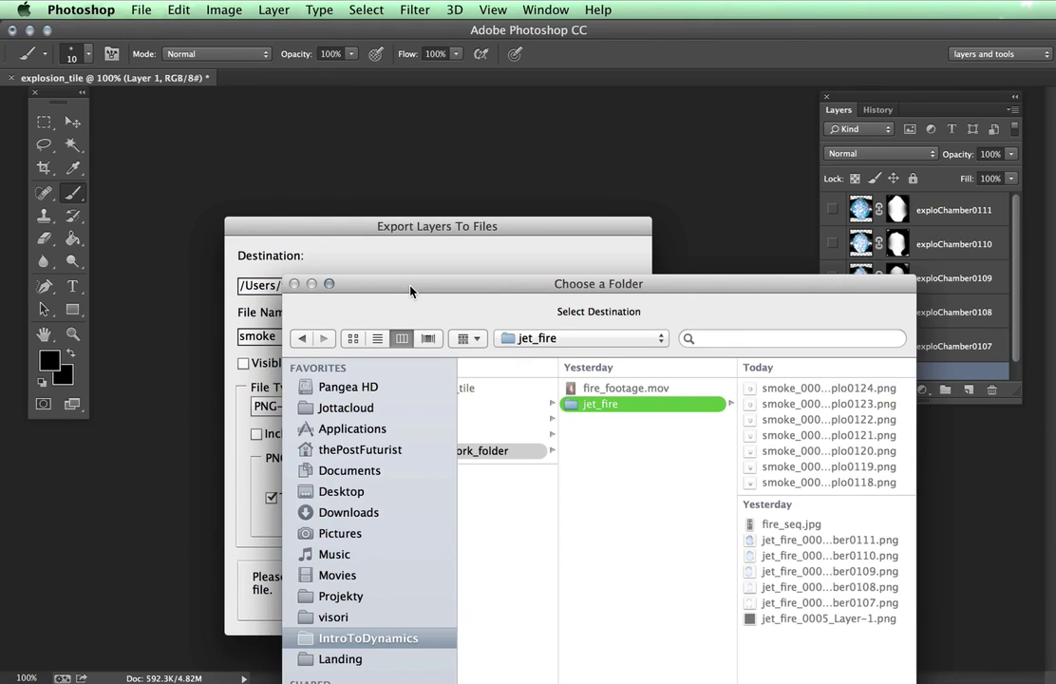
scroll(642, 490, "left", 3)
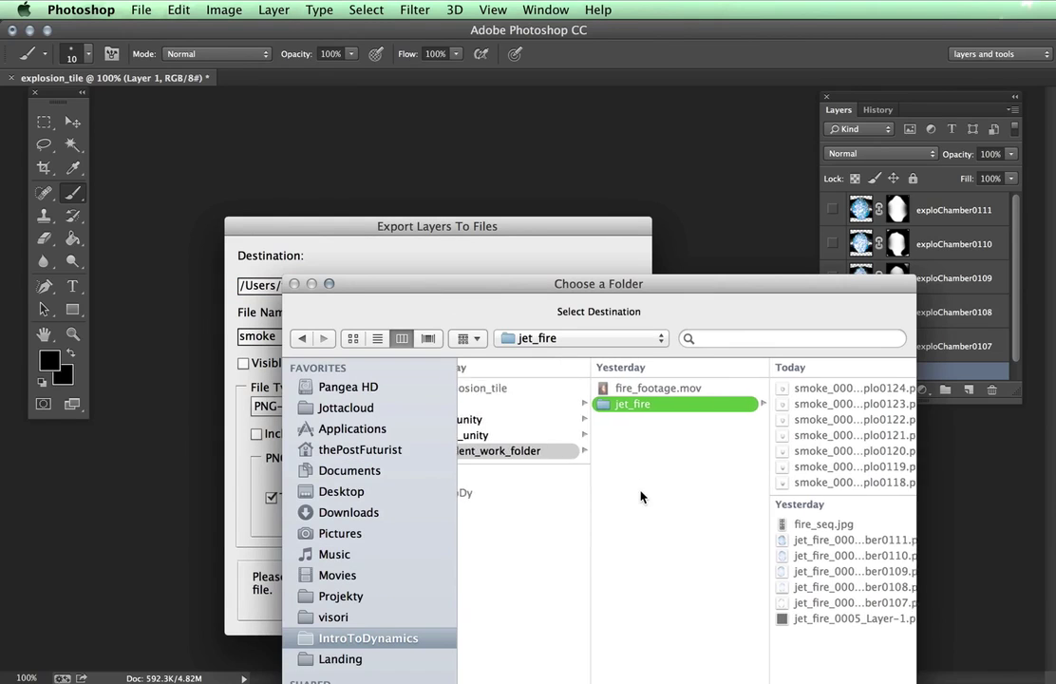
left_click(529, 456)
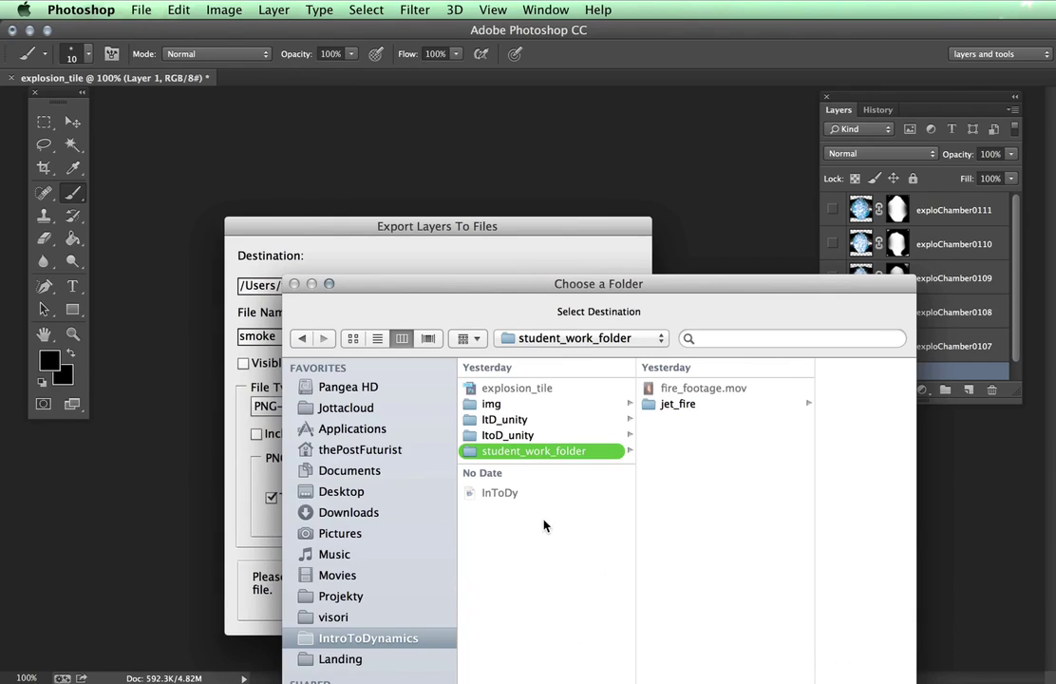
Create a folder named work_folder_student inside IntroToDynamics and choose it as the export destination
left_click(523, 681)
key("super+shift+n")
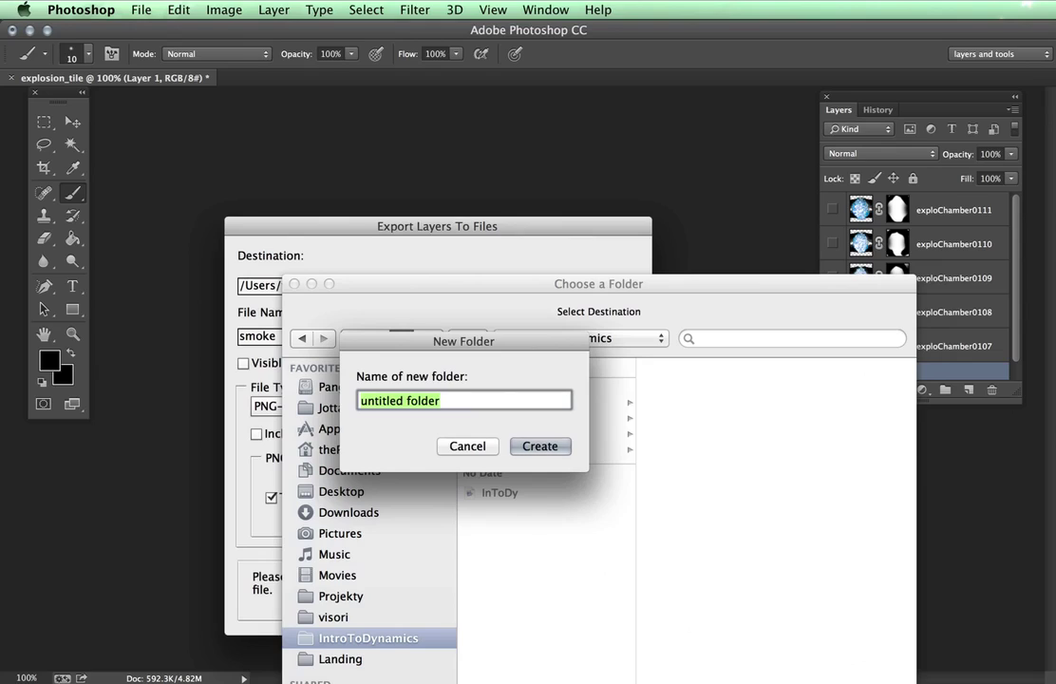
type("work")
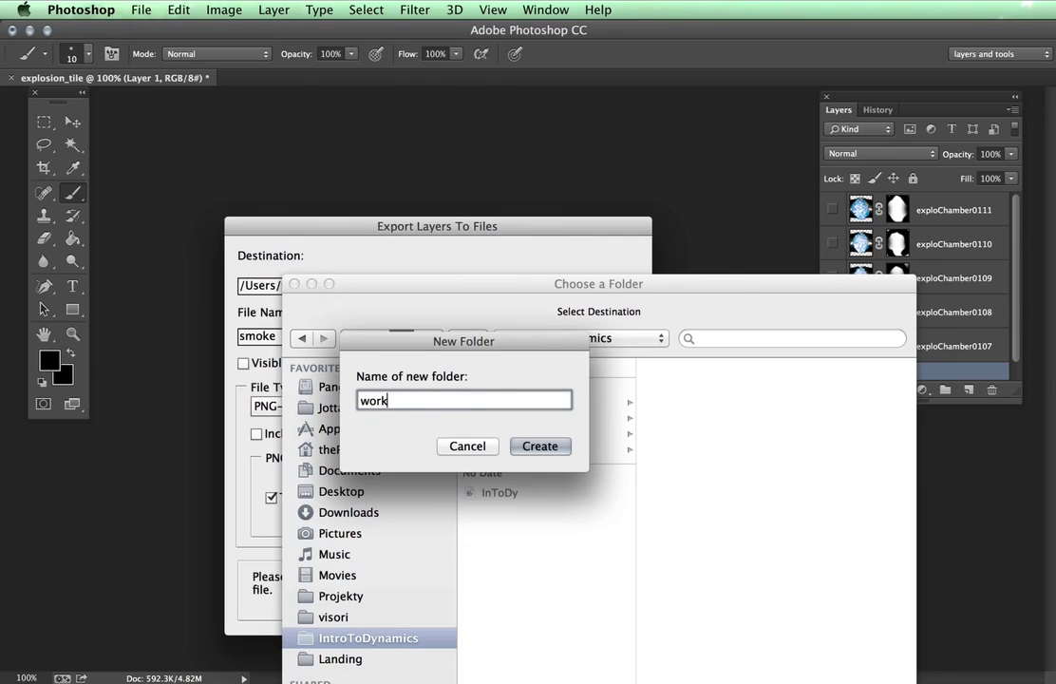
type("_folder_student")
key("Return")
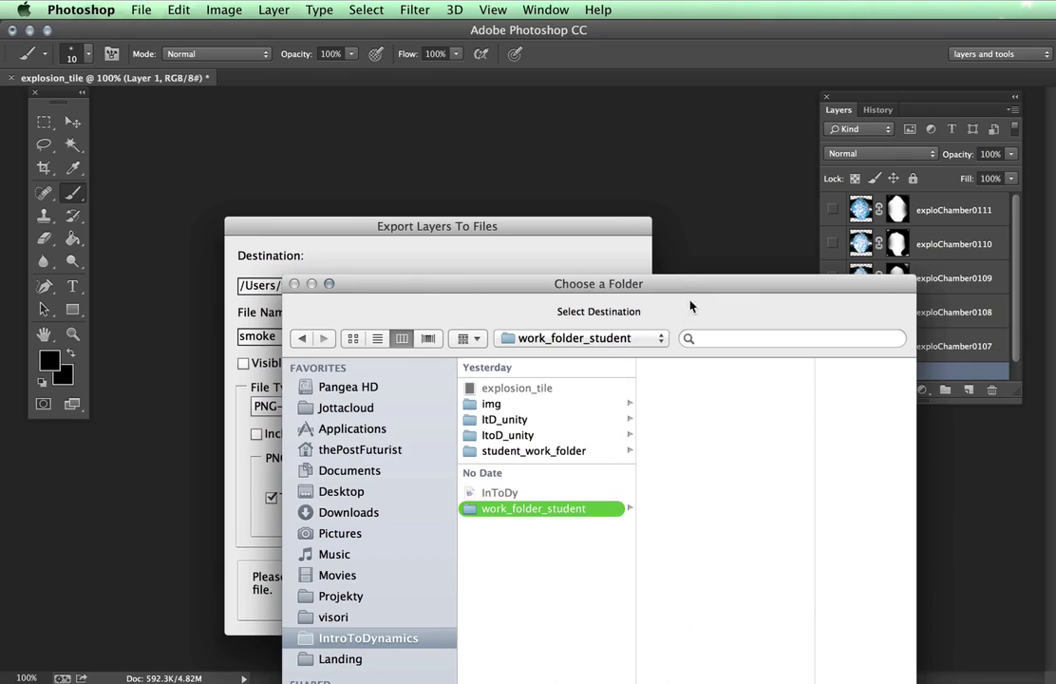
left_click_drag(703, 292, 525, 111)
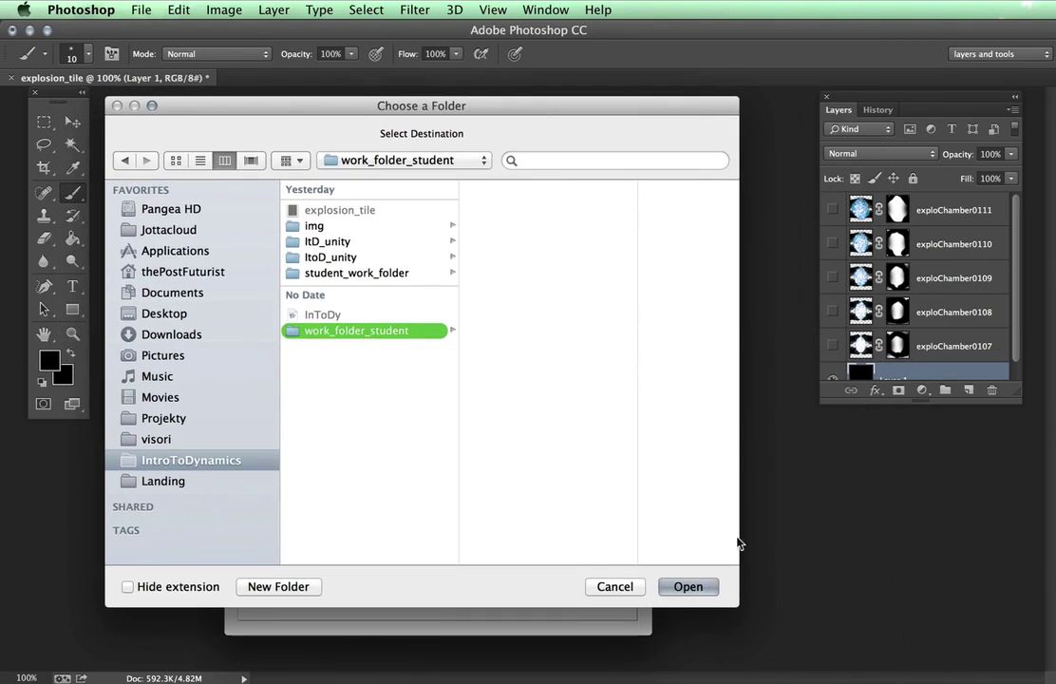
left_click(688, 586)
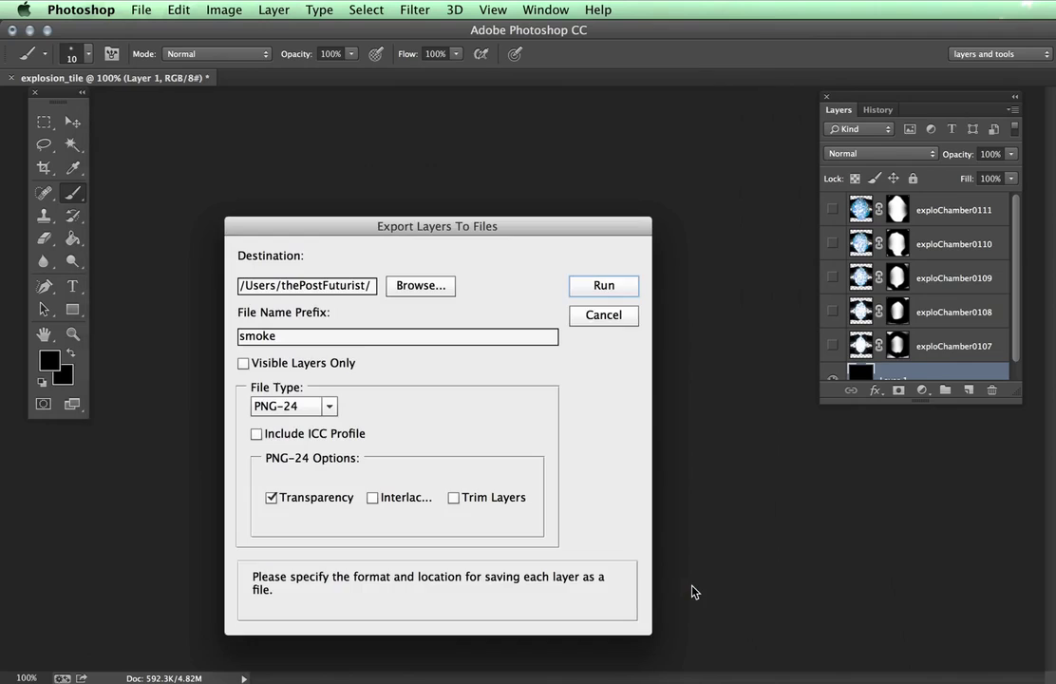
Set the file name prefix to jetfire with PNG-24 as the file type, and run the layer export
left_click(418, 340)
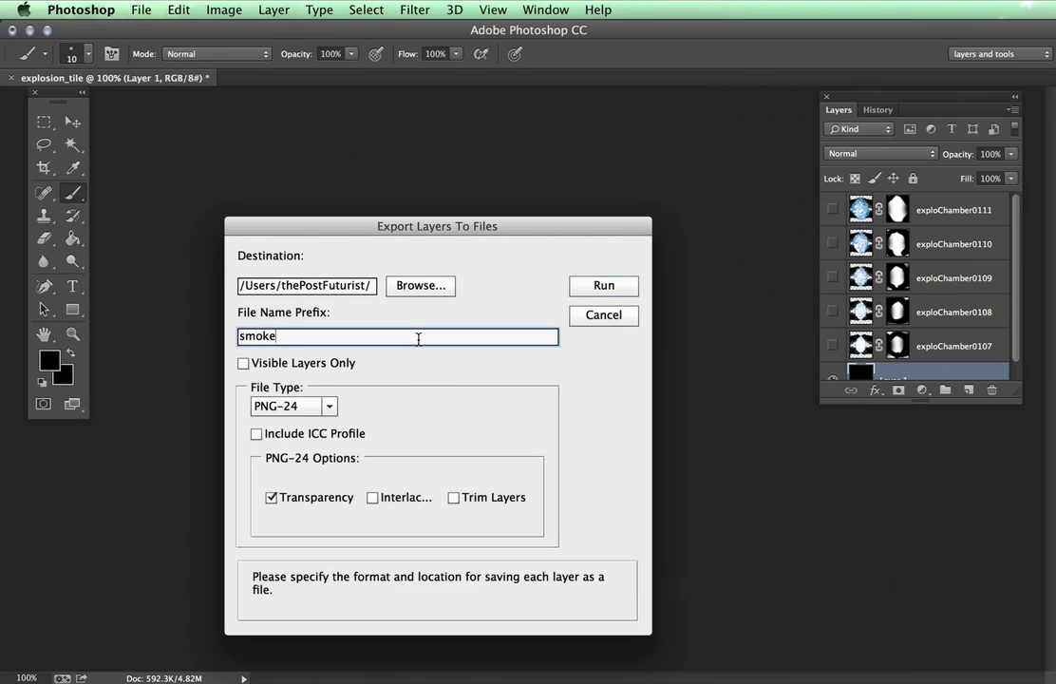
double_click(418, 339)
key("BackSpace")
type("jetfire")
left_click(302, 406)
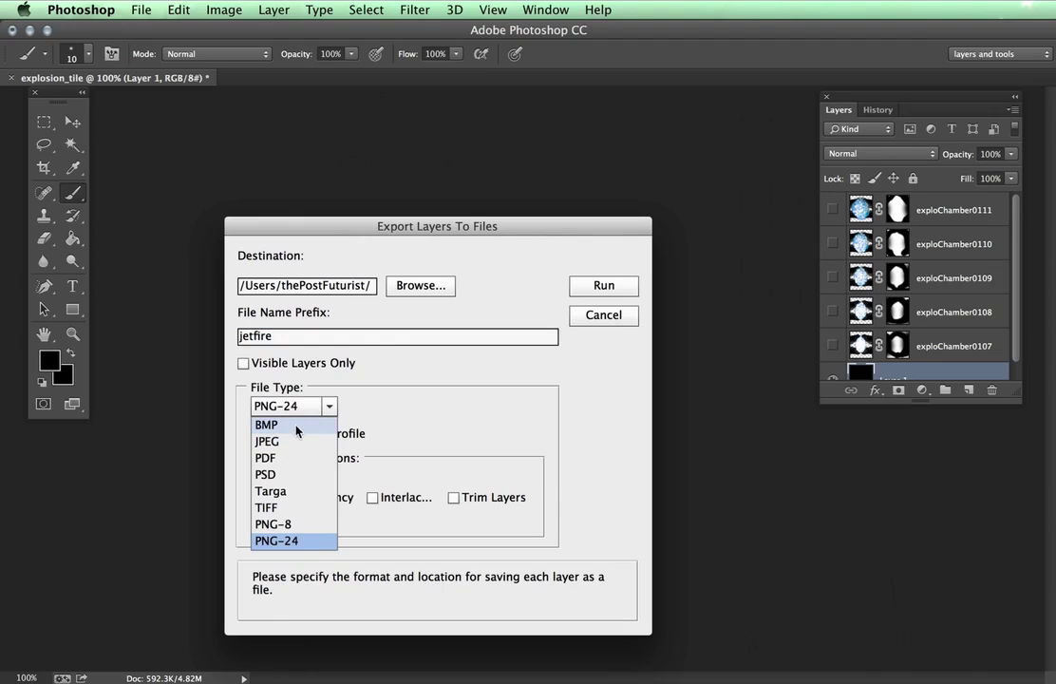
left_click(302, 540)
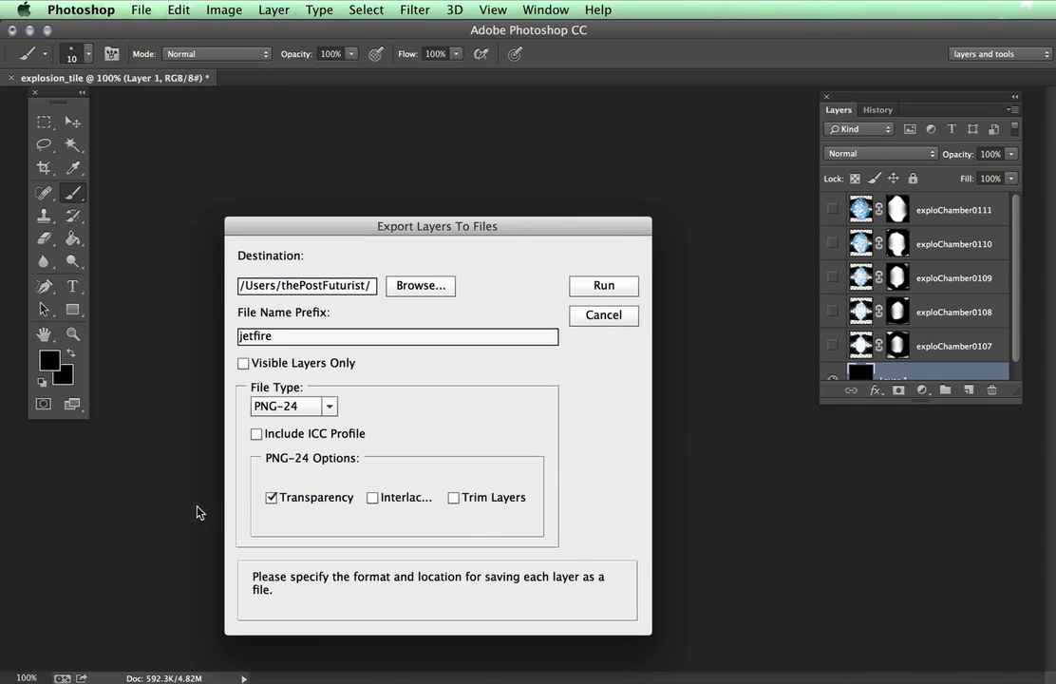
left_click(624, 287)
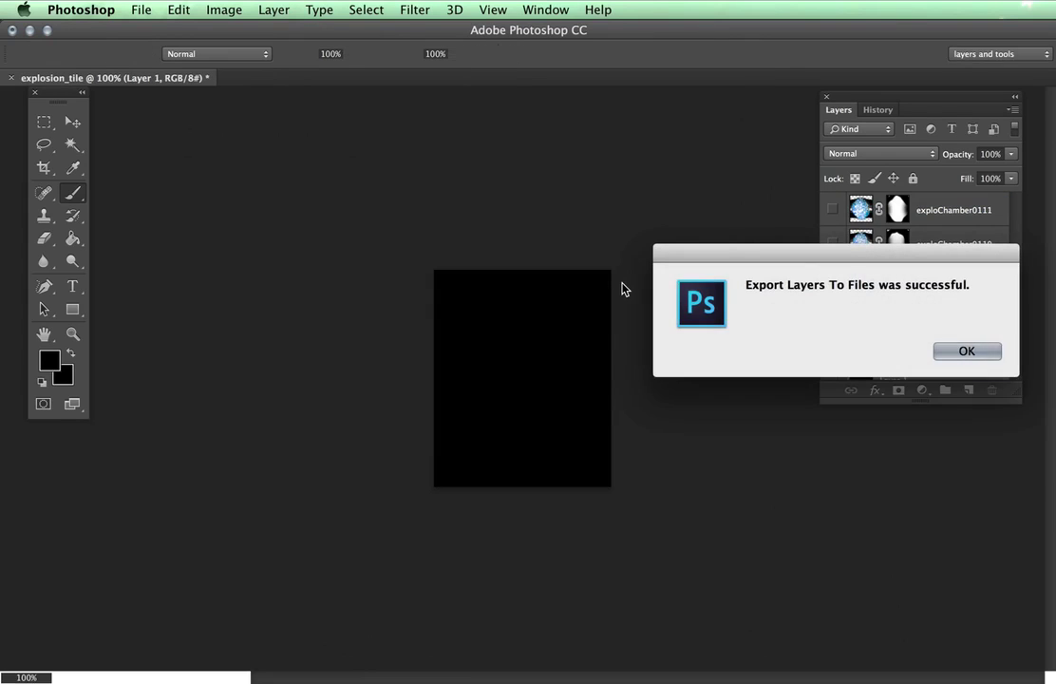
key("Return")
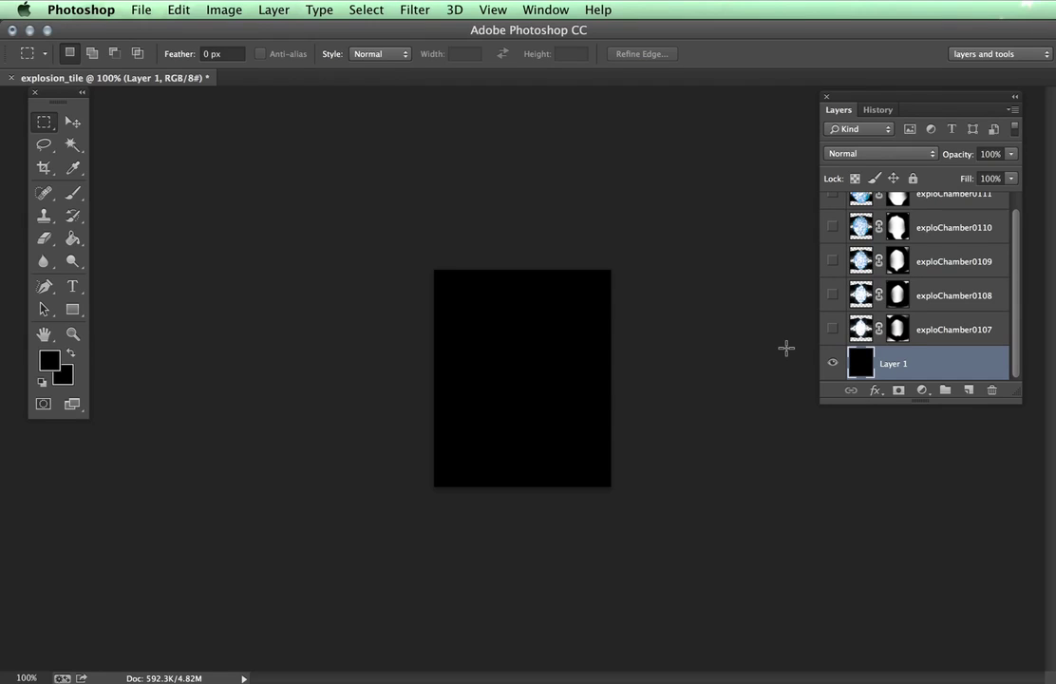
Create a new RGB document 256 by 128 pixels at 72 pixels/inch with a white background
left_click(316, 9)
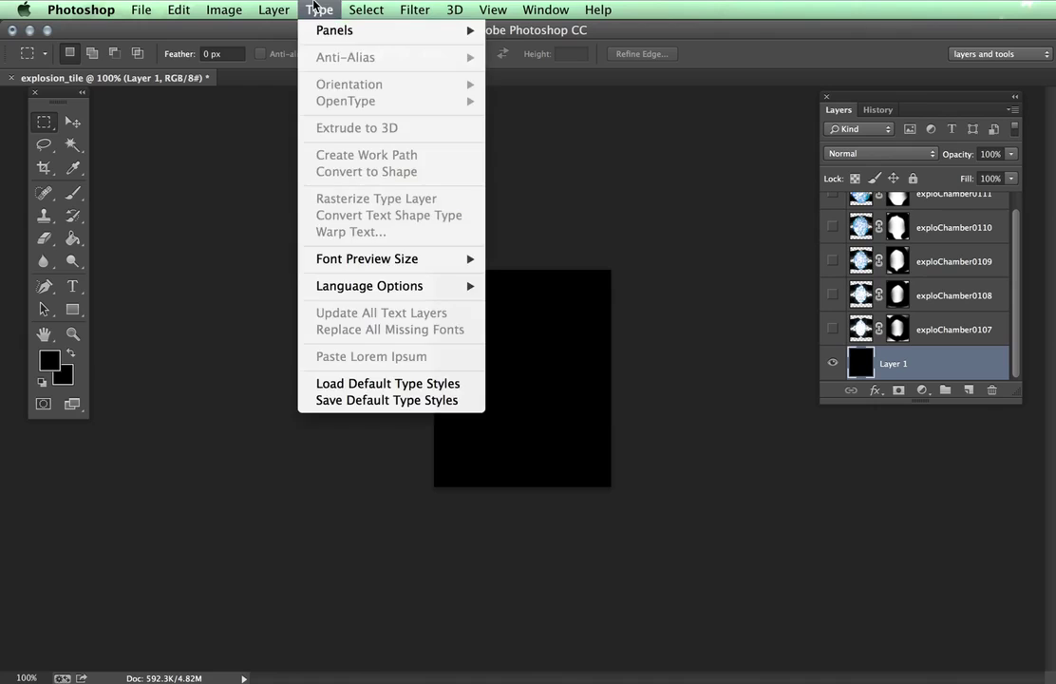
mouse_move(167, 9)
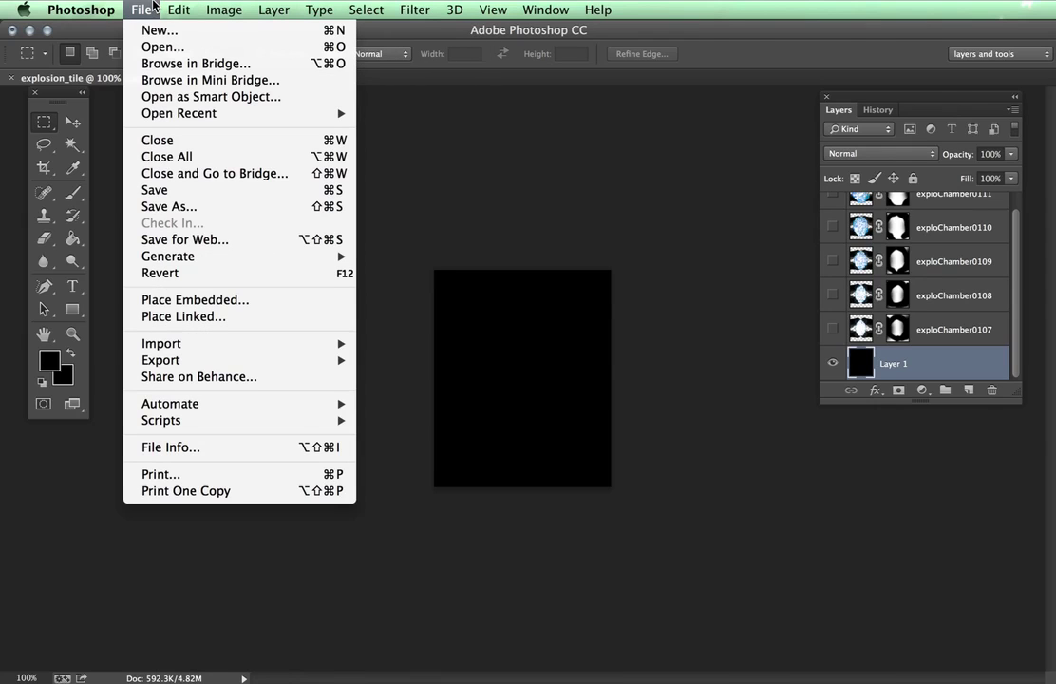
left_click(157, 30)
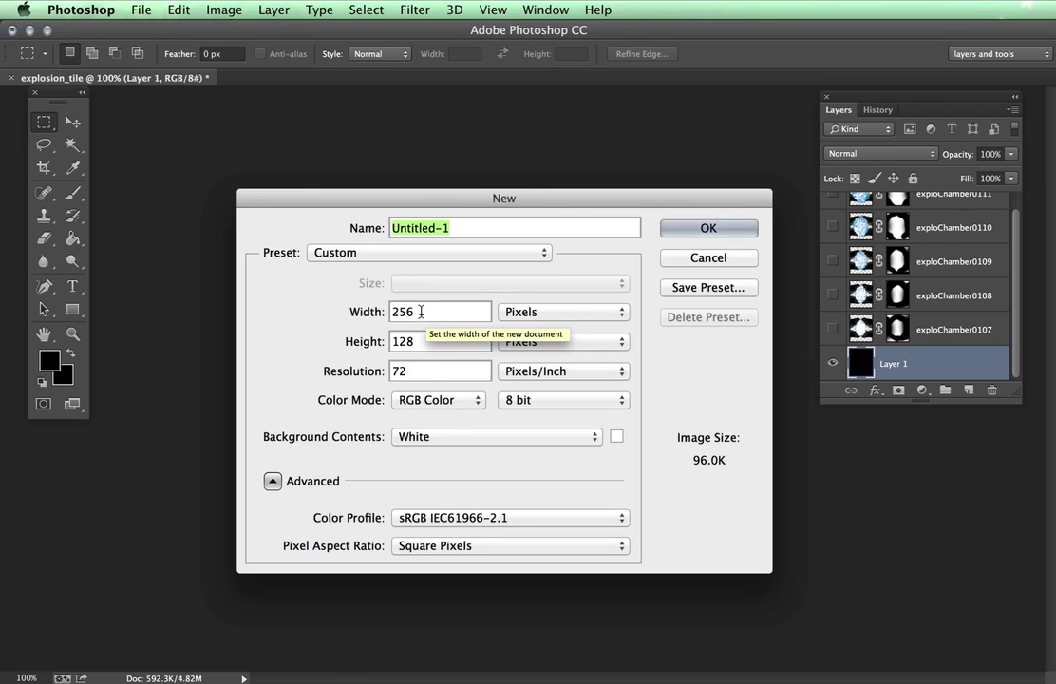
key("Tab")
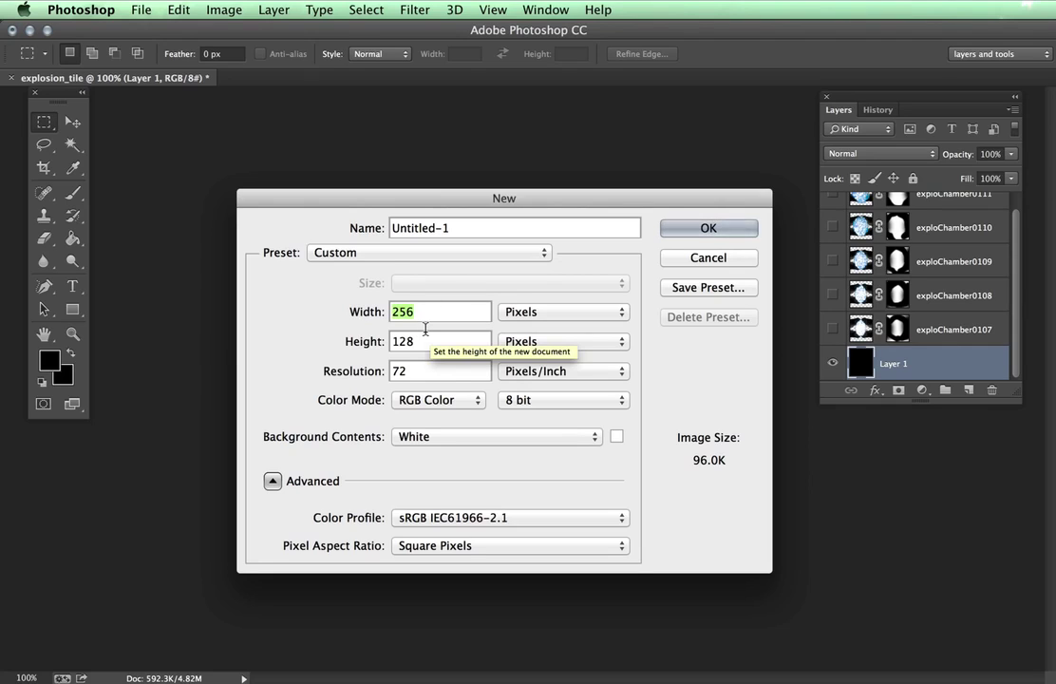
left_click(427, 338)
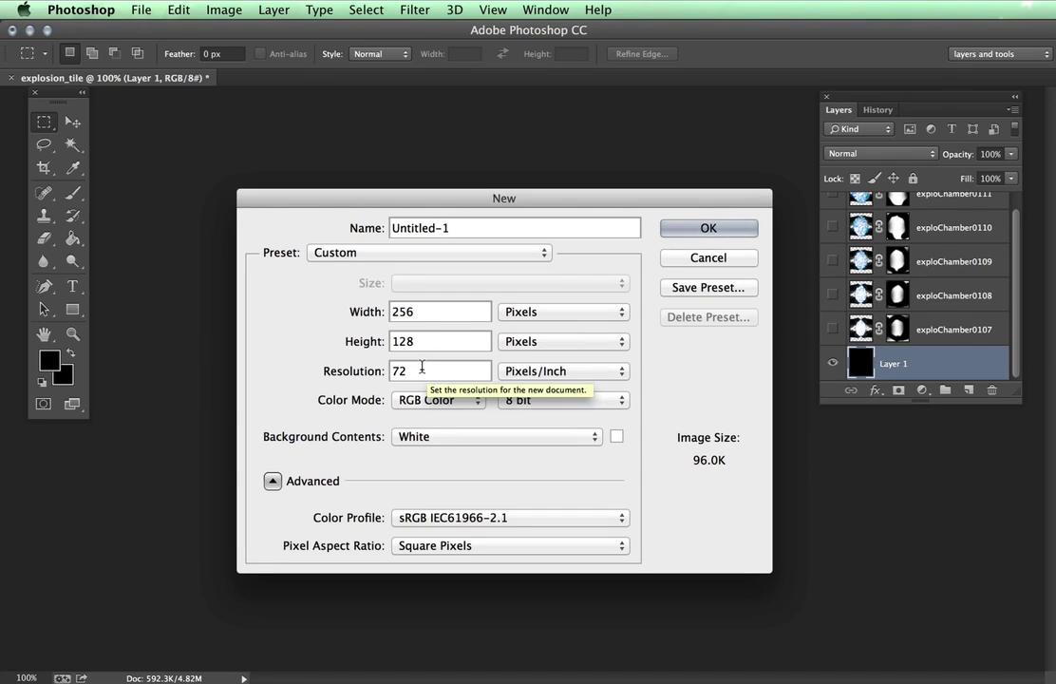
mouse_move(421, 369)
left_mouse_down()
mouse_move(373, 366)
mouse_move(414, 371)
left_mouse_up()
left_click(672, 229)
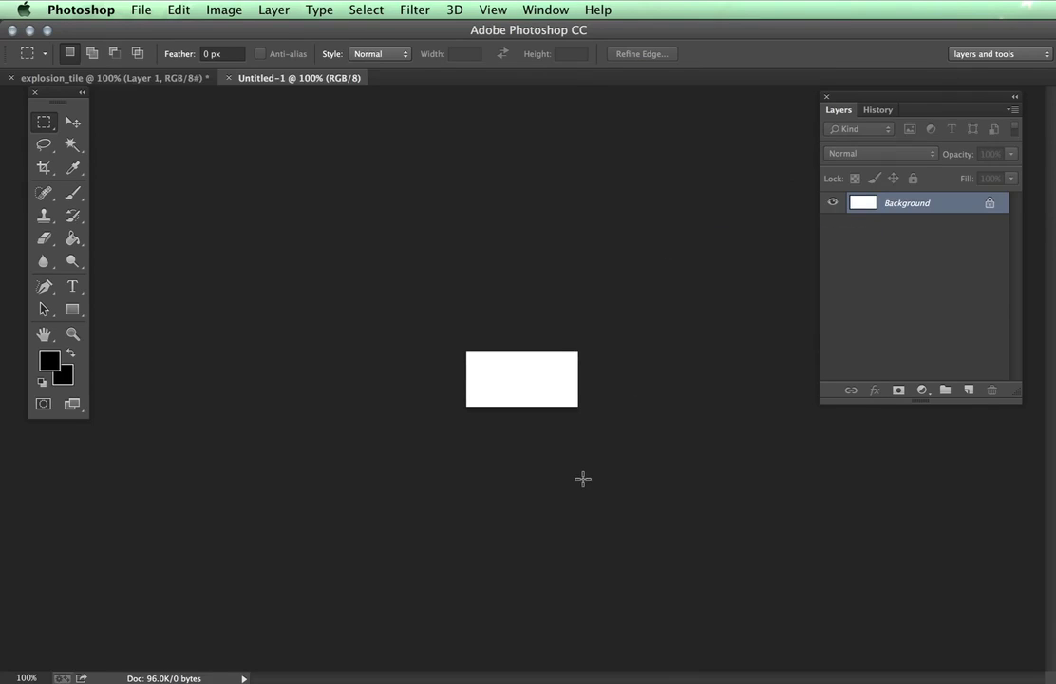
scroll(583, 478, "up", 5)
scroll(584, 479, "up", 4)
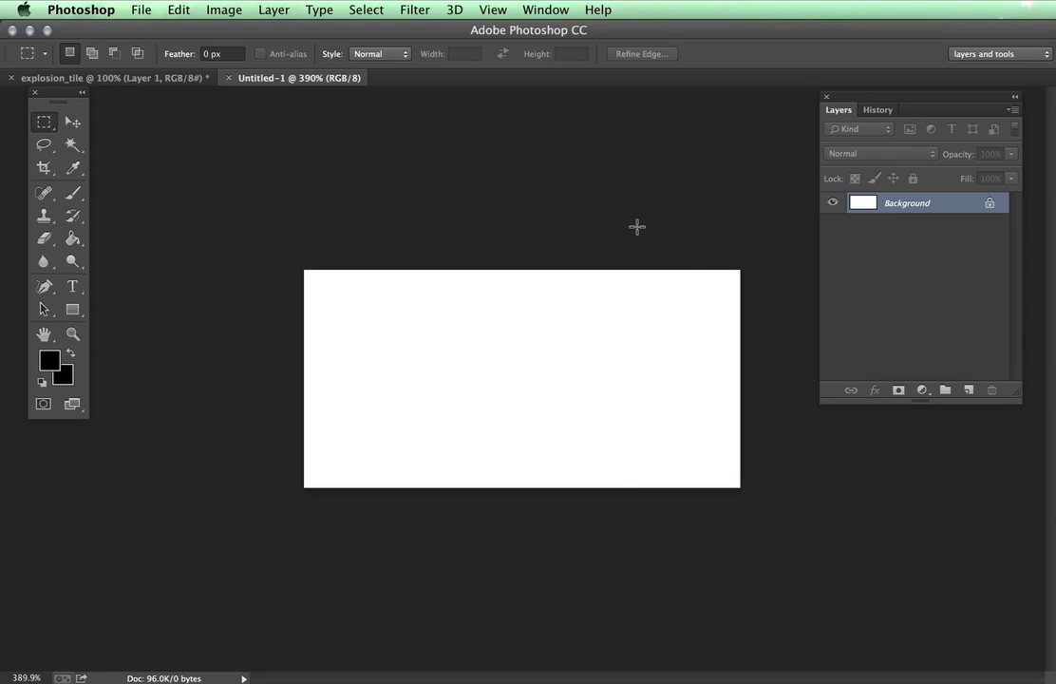
Draw a filled black rectangle about 80 by 66 px in the canvas's upper-left corner and select it with the Magic Wand
left_click(73, 309)
left_click_drag(287, 215, 435, 376)
left_click(72, 144)
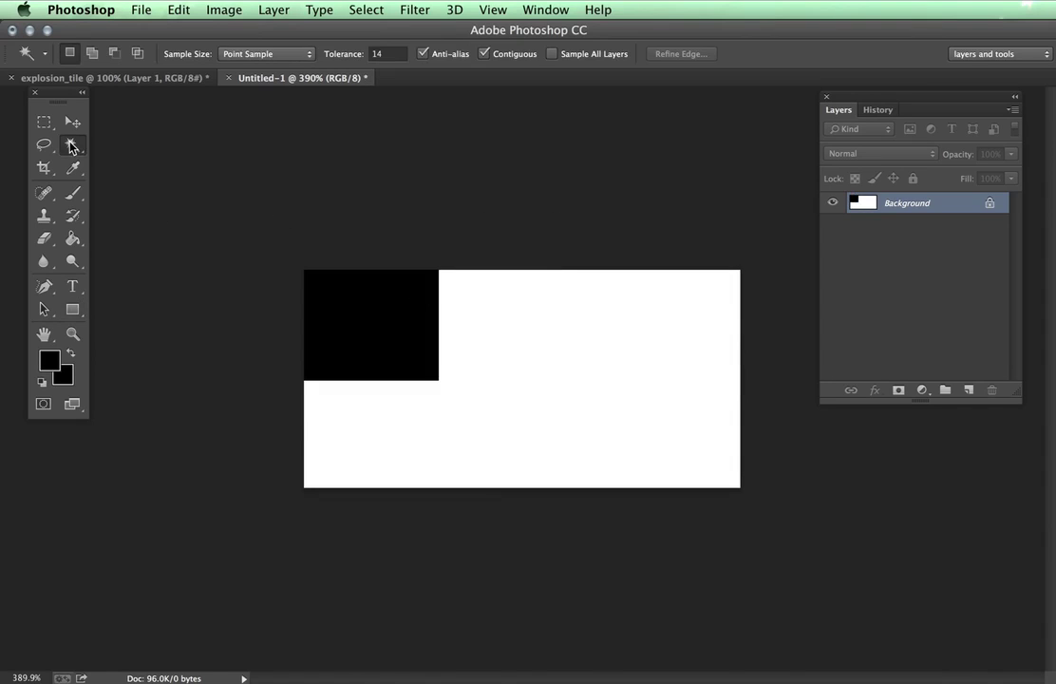
left_click(376, 346)
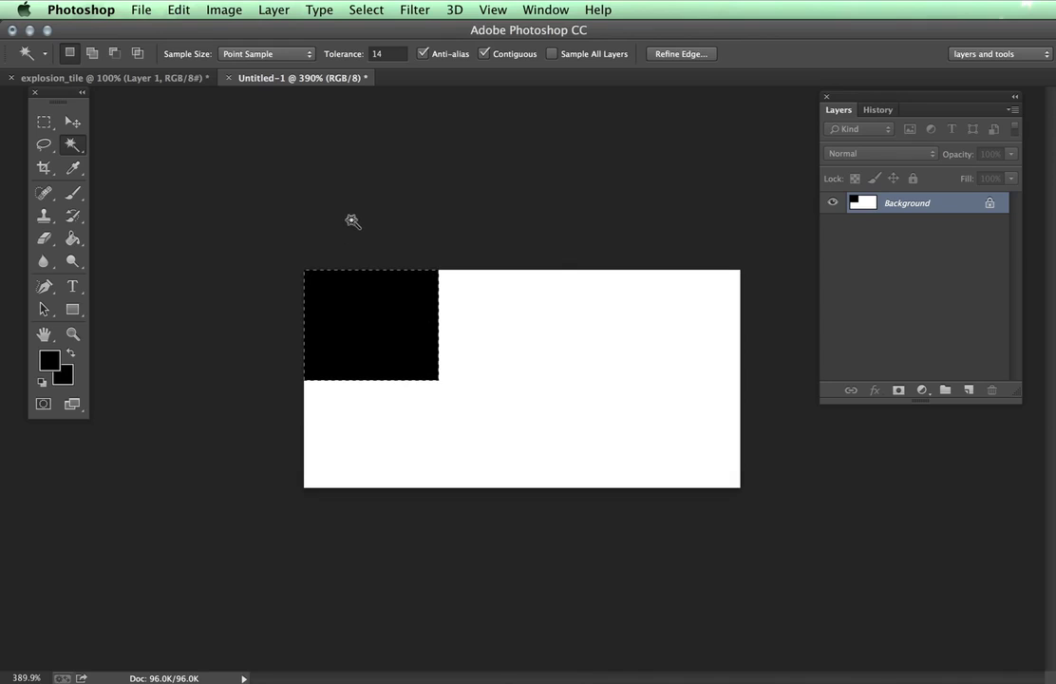
key("super+t")
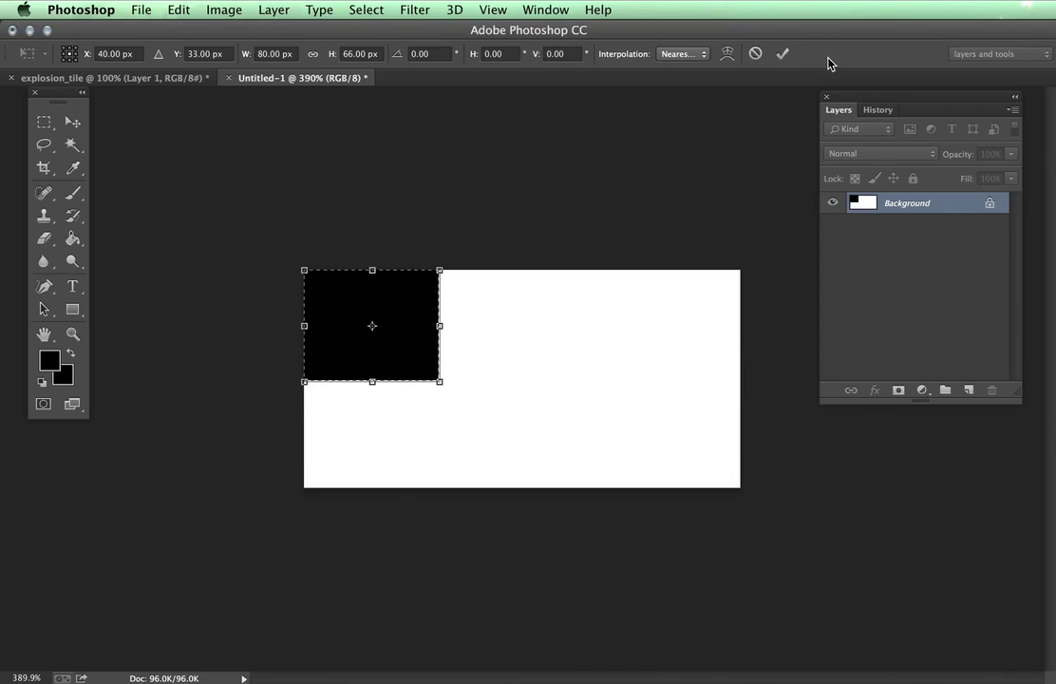
left_click(783, 54)
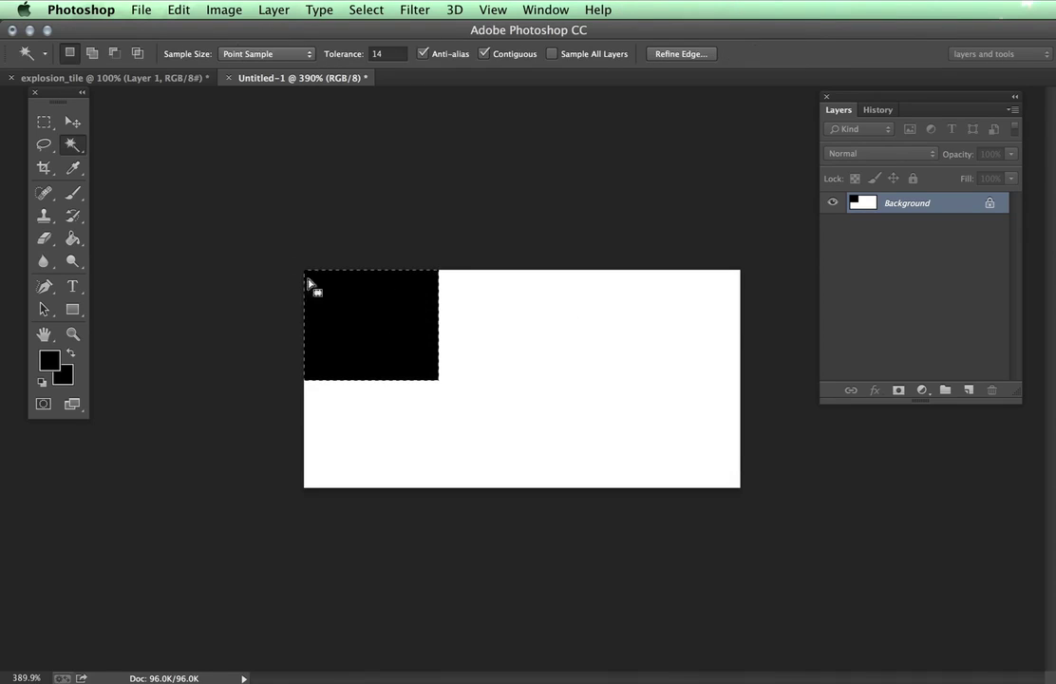
Marquee-select the black rectangle with the white area beside it, check the Define Pattern command, and deselect
left_click(177, 8)
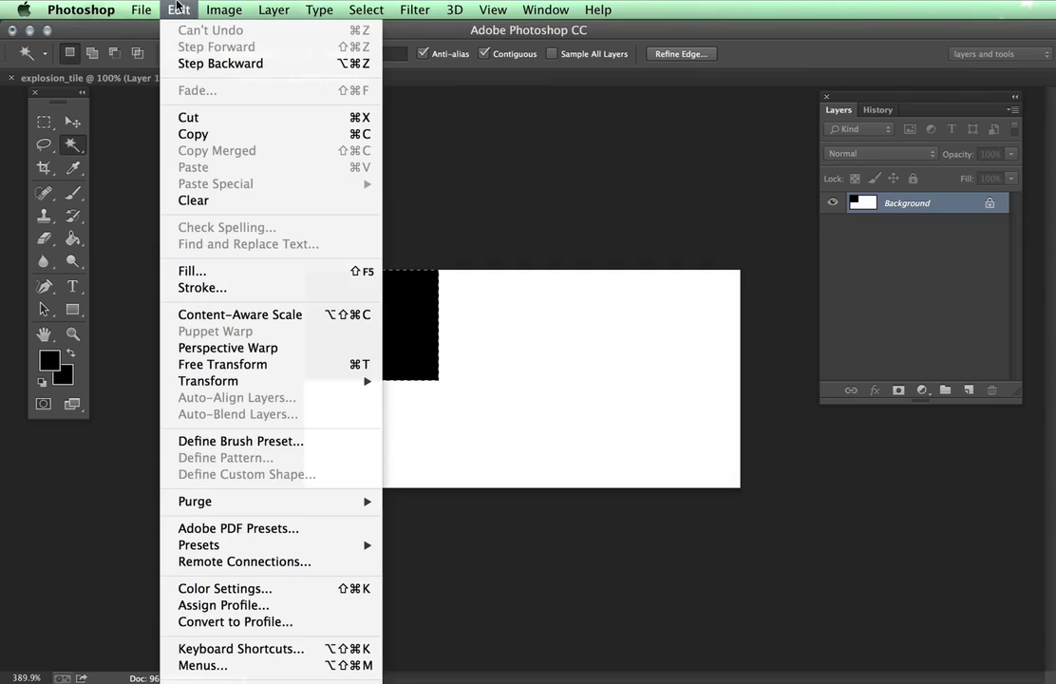
left_click(569, 222)
left_click(42, 123)
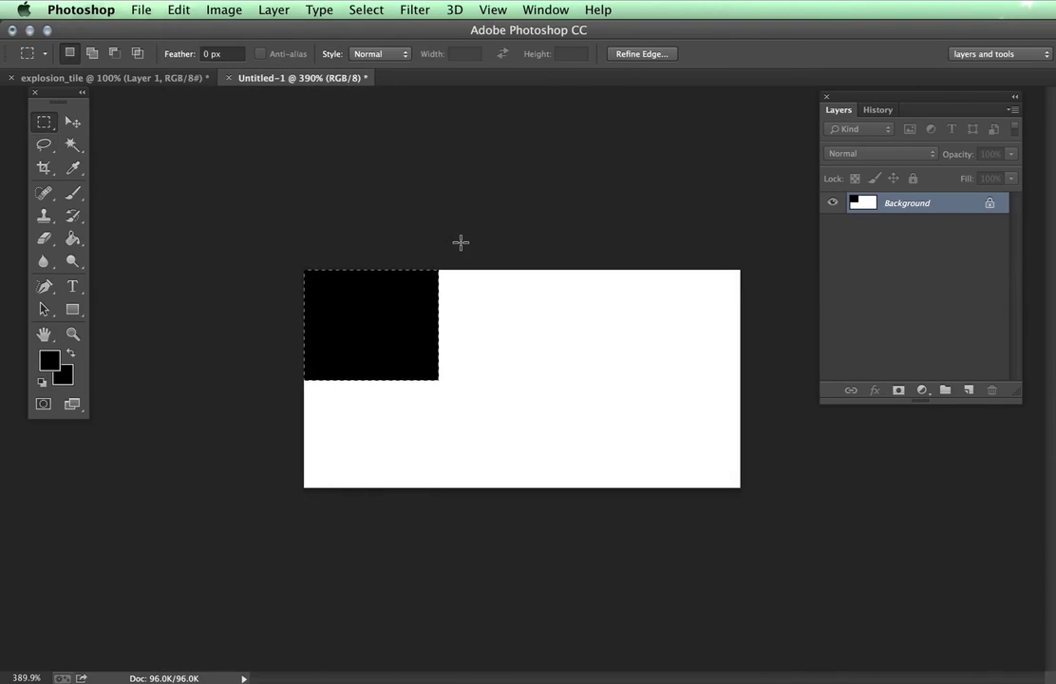
left_click_drag(288, 240, 586, 376)
left_click(181, 7)
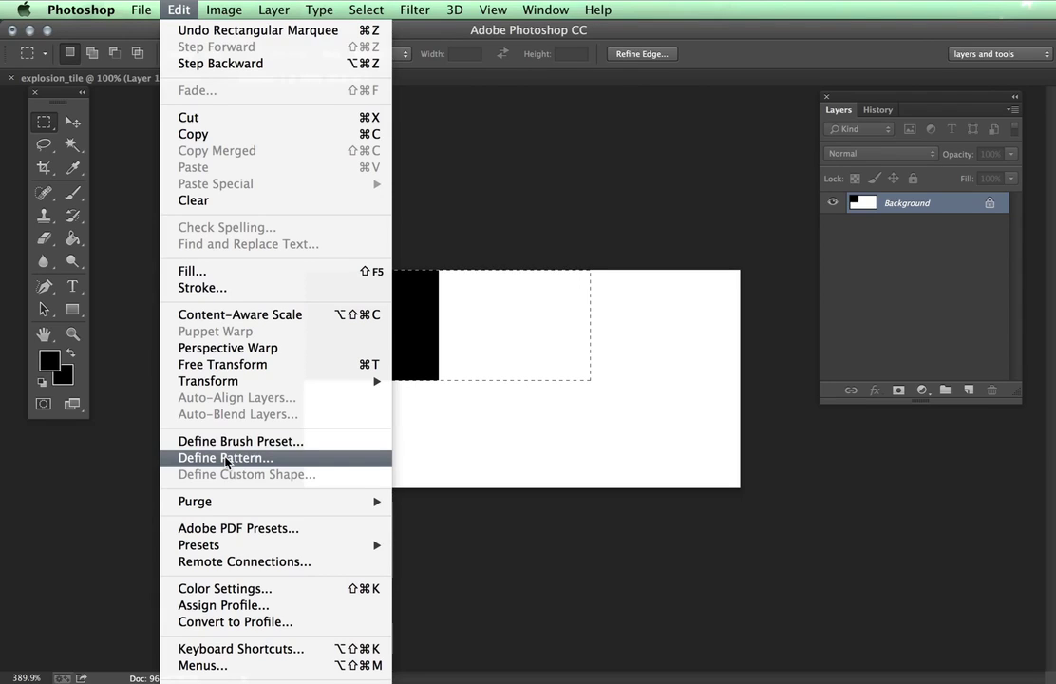
left_click(518, 181)
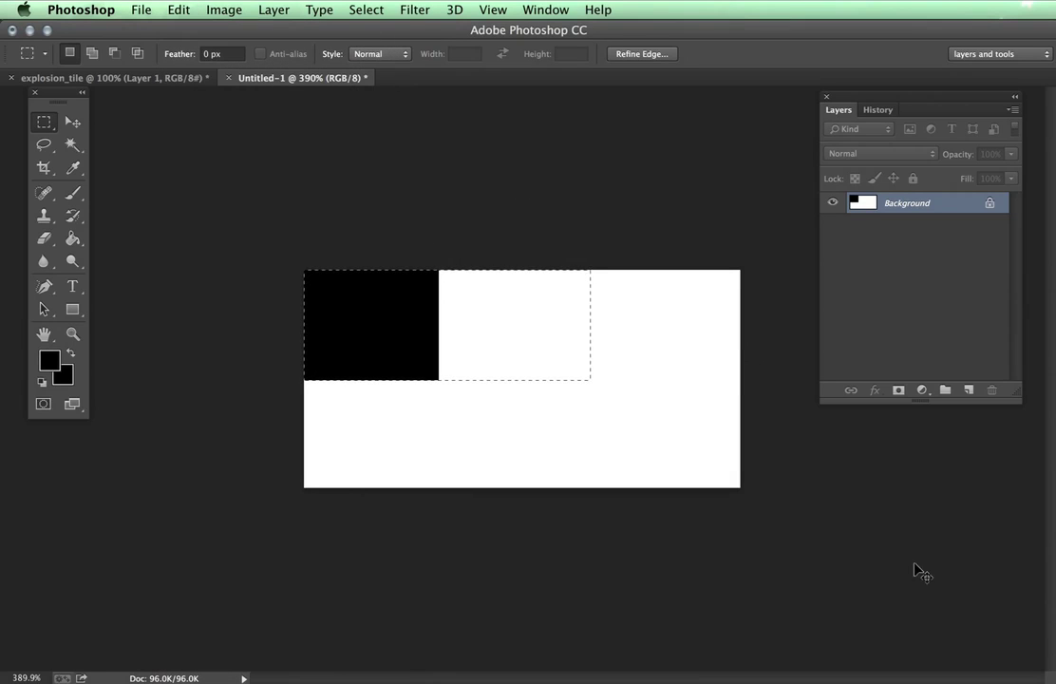
left_click_drag(917, 567, 924, 570)
left_click(967, 357)
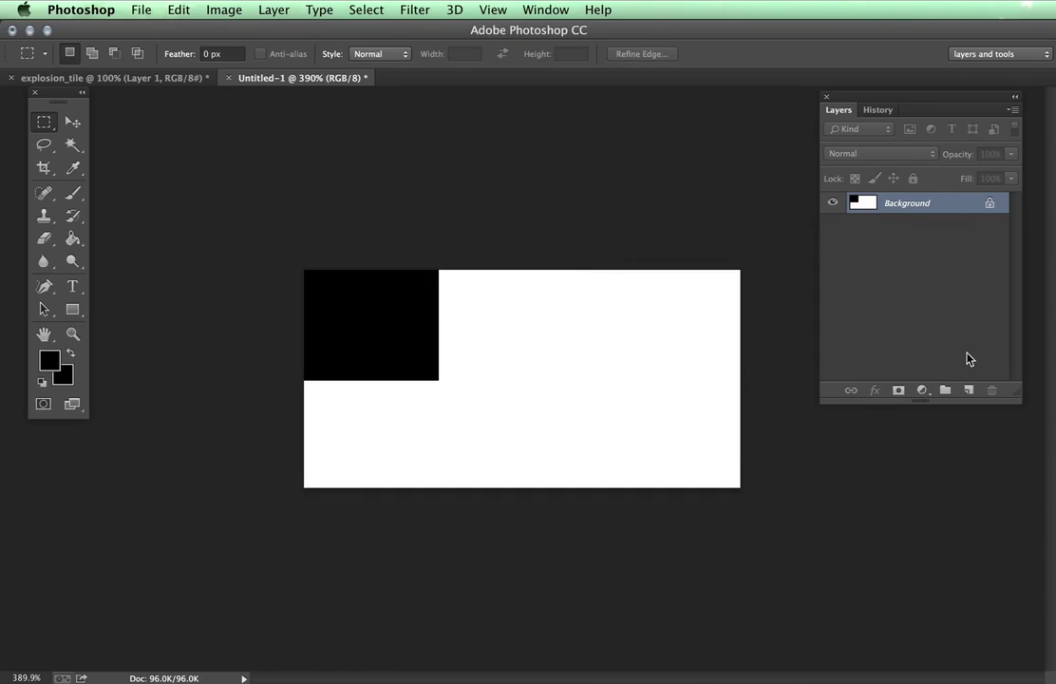
Fill the black rectangle with white (ffffff) using the Paint Bucket and add a new empty layer above the Background
left_click(71, 242)
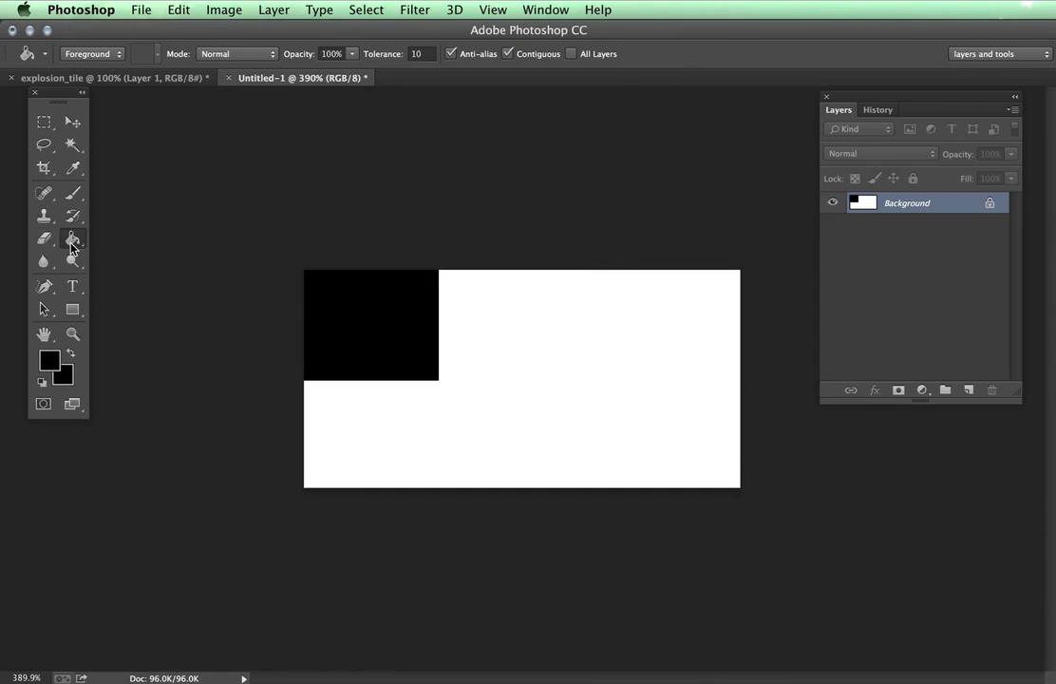
left_click(50, 359)
left_click(260, 362)
left_click_drag(161, 219, 101, 226)
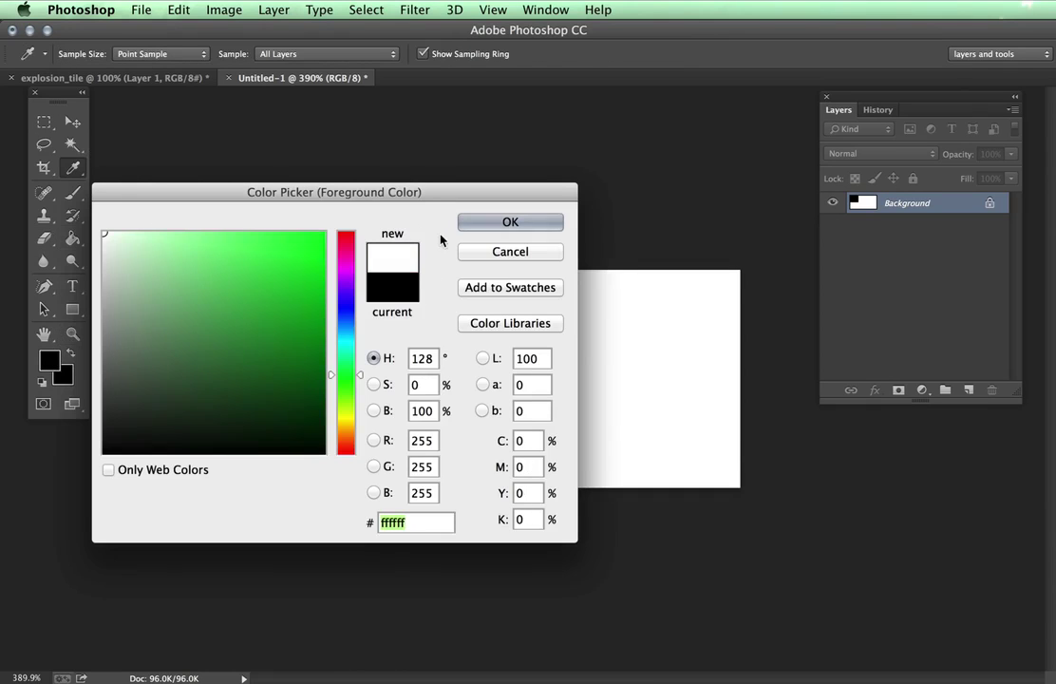
left_click(501, 221)
left_click(426, 335)
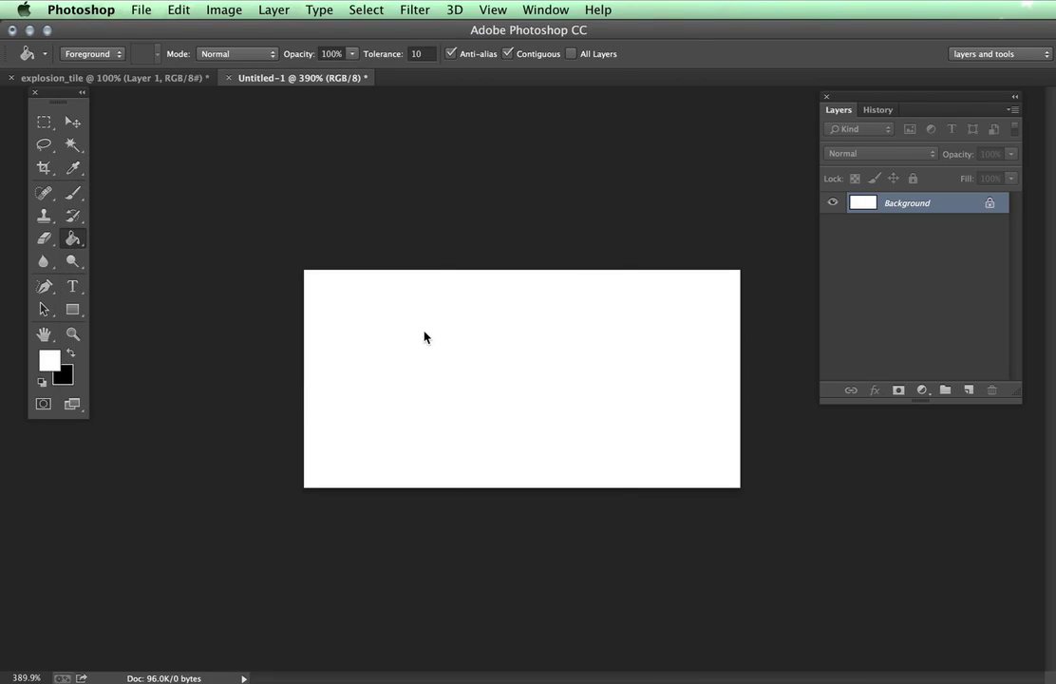
left_click(968, 387)
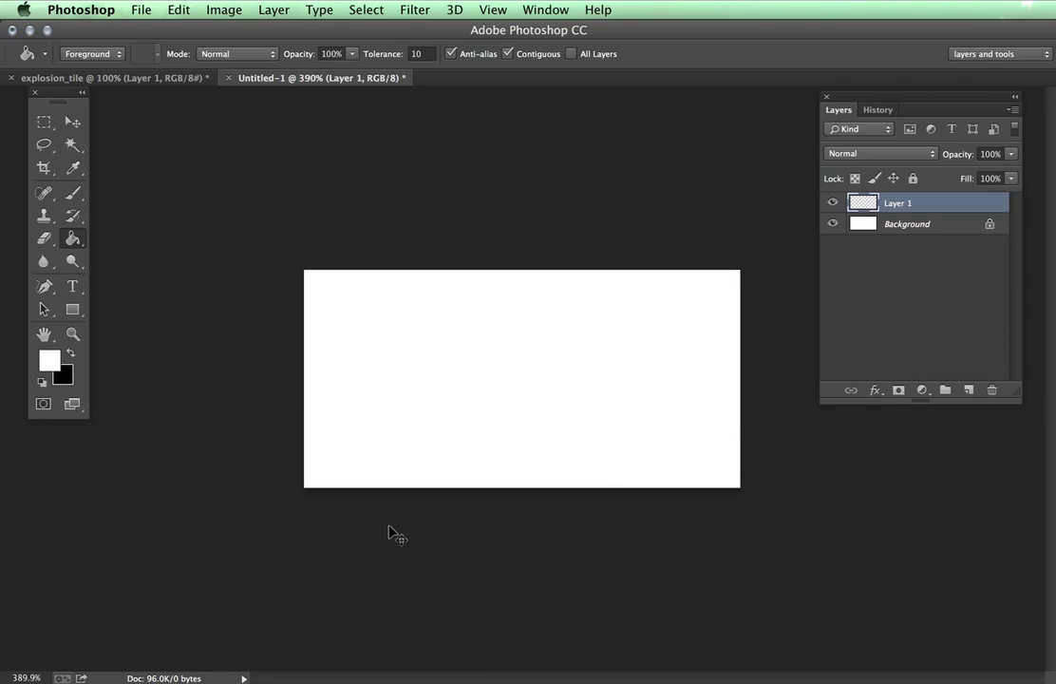
Show the rulers and try out a horizontal guide at 64 px, discarding it off the canvas
key("super+r")
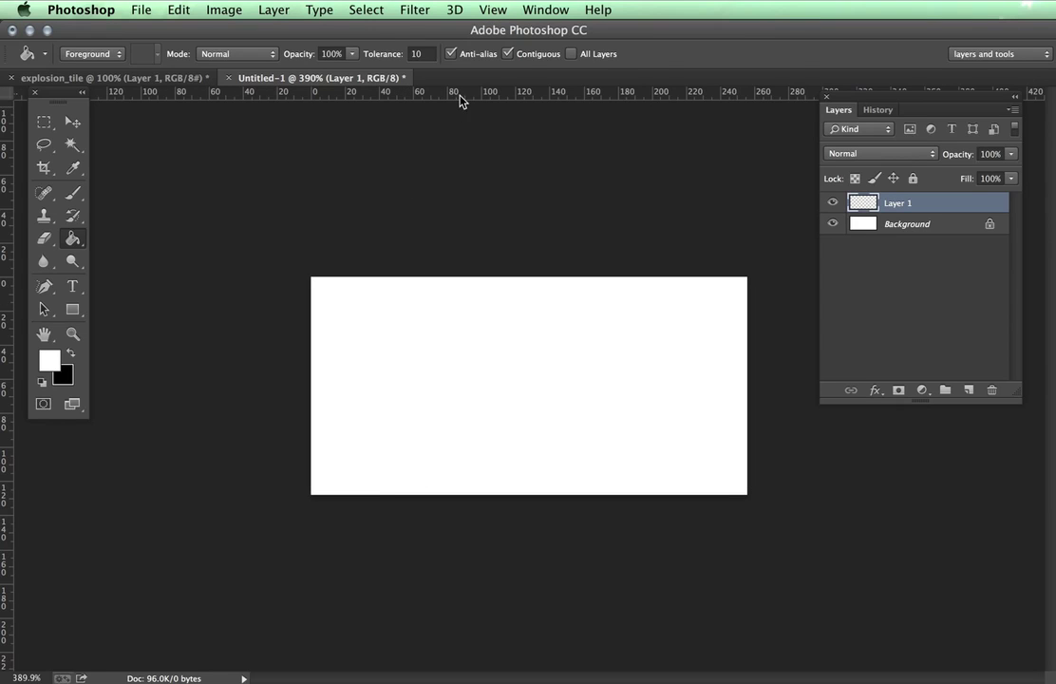
left_click_drag(461, 101, 362, 379)
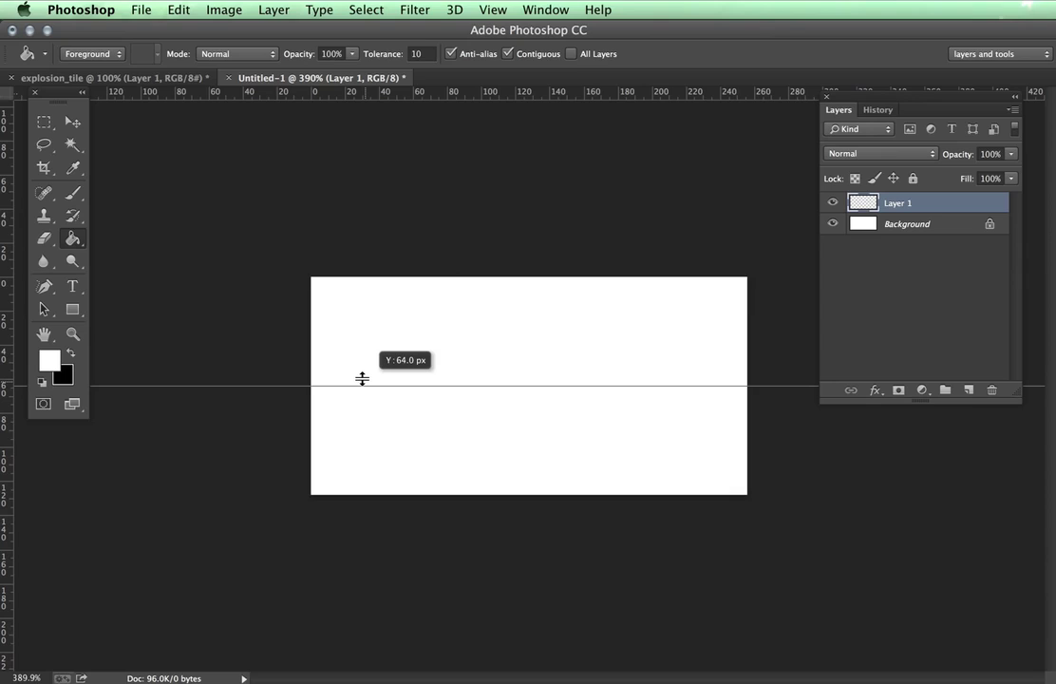
left_click_drag(362, 379, 335, 27)
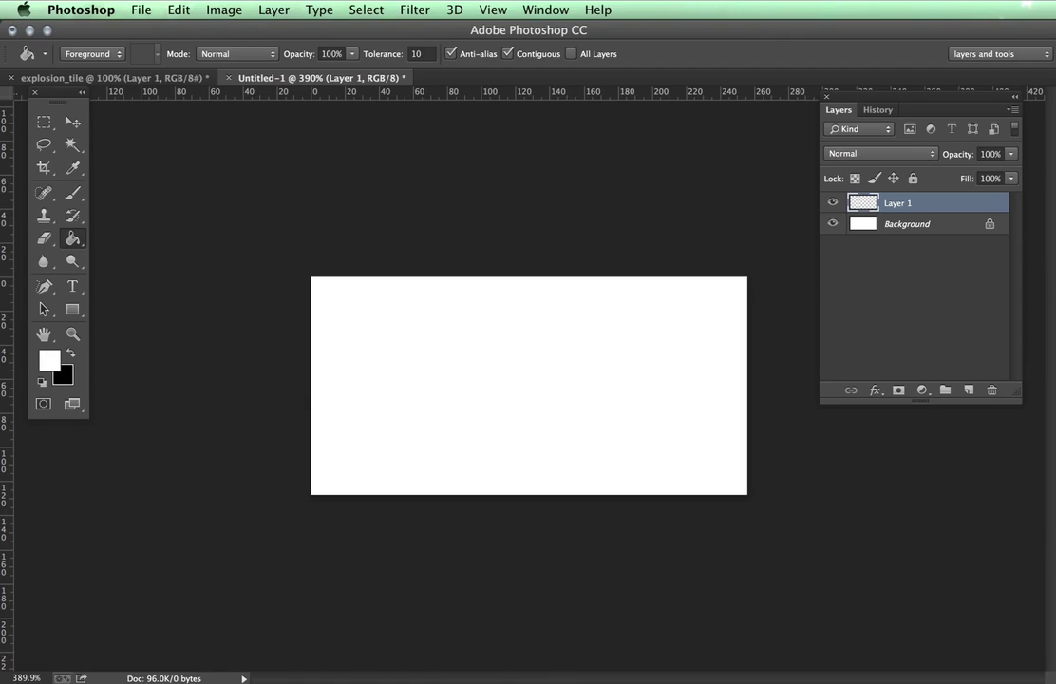
Switch to Adobe Extension Manager, examine the GuideGuide extension for Photoshop CC, quit it and return to Photoshop
key("super+Tab")
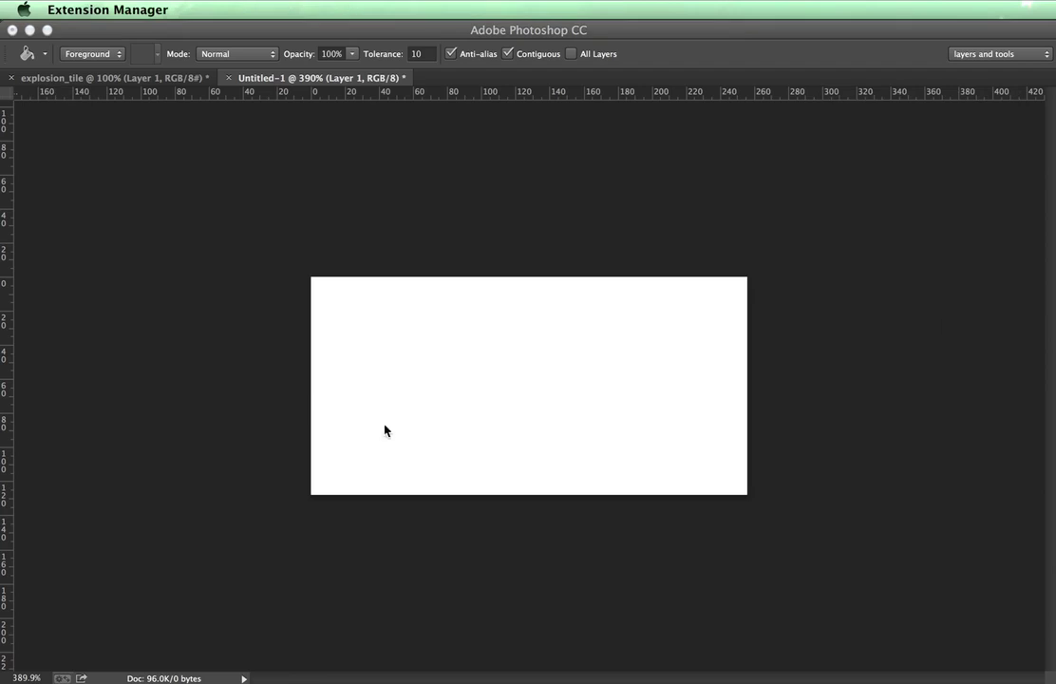
left_click_drag(348, 194, 349, 108)
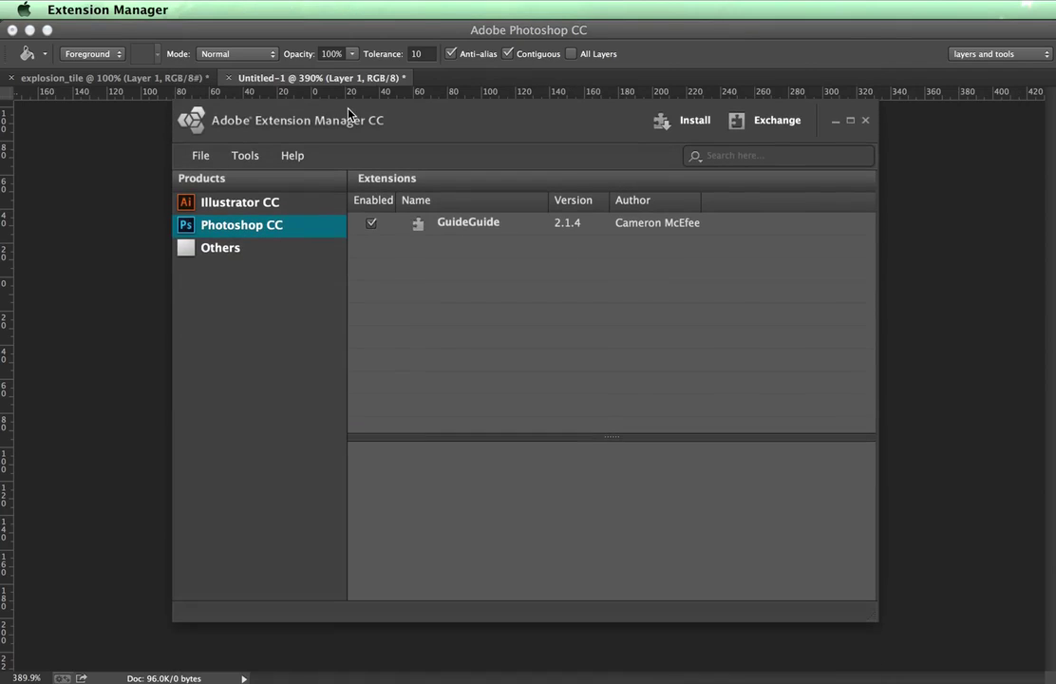
left_click(458, 224)
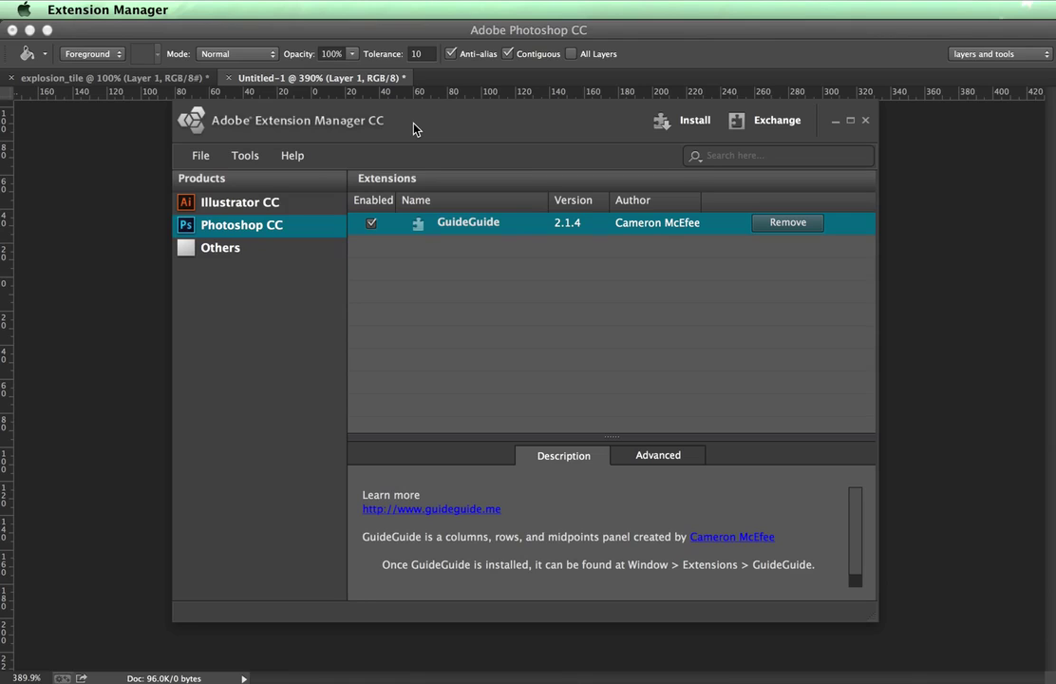
key("super+q")
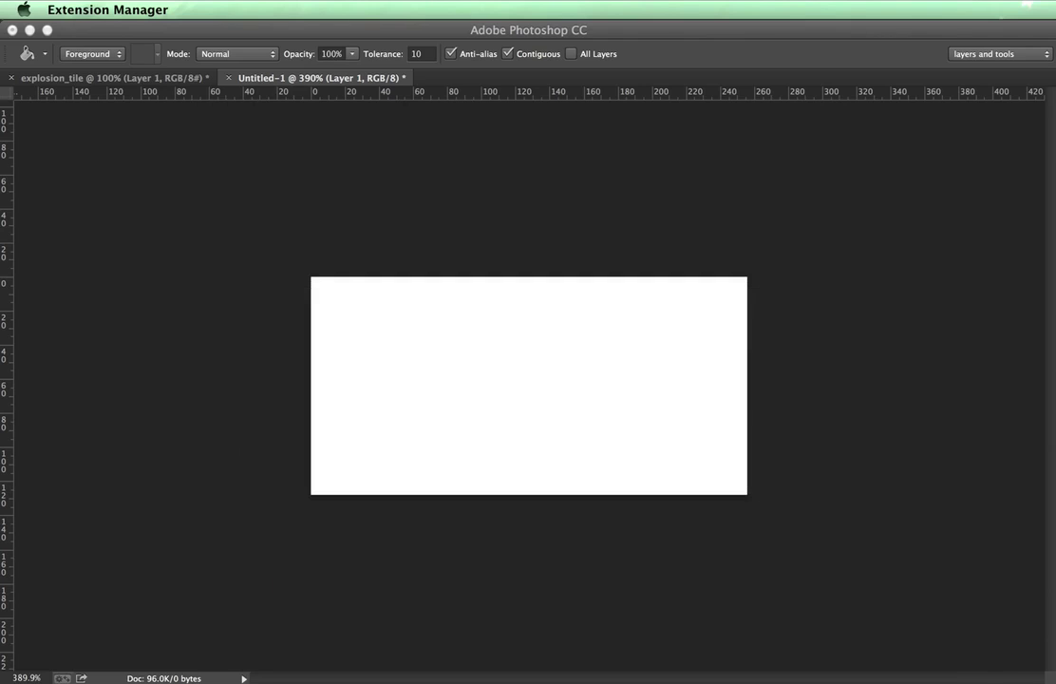
left_click(787, 376)
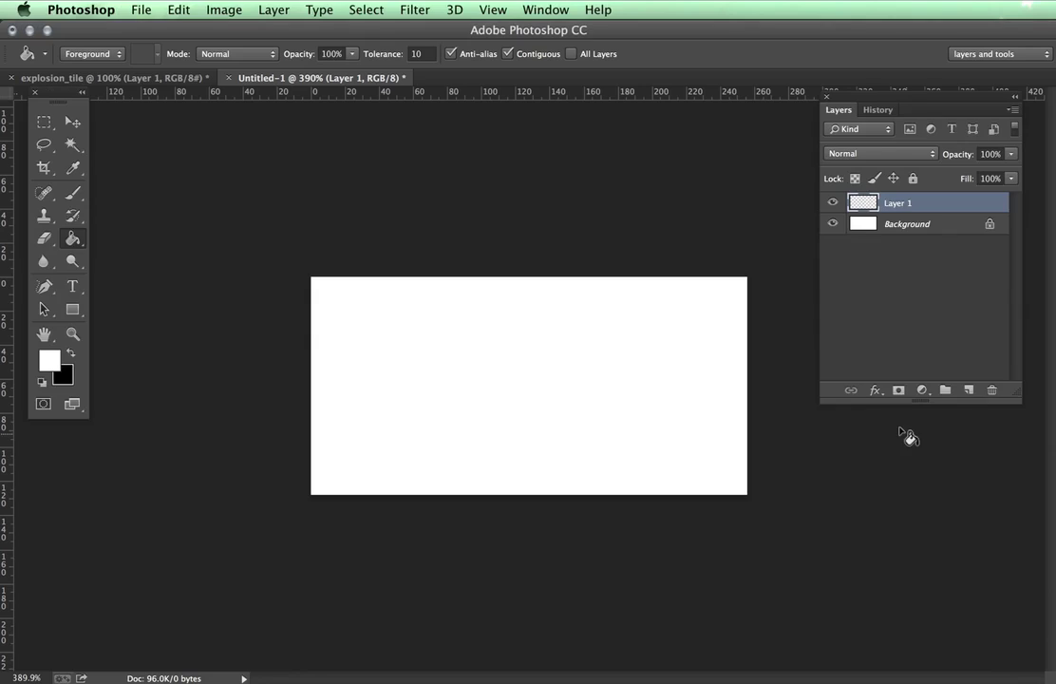
Generate a guide grid of 4 columns and 2 rows with the GuideGuide extension and close it
left_click(540, 13)
mouse_move(549, 84)
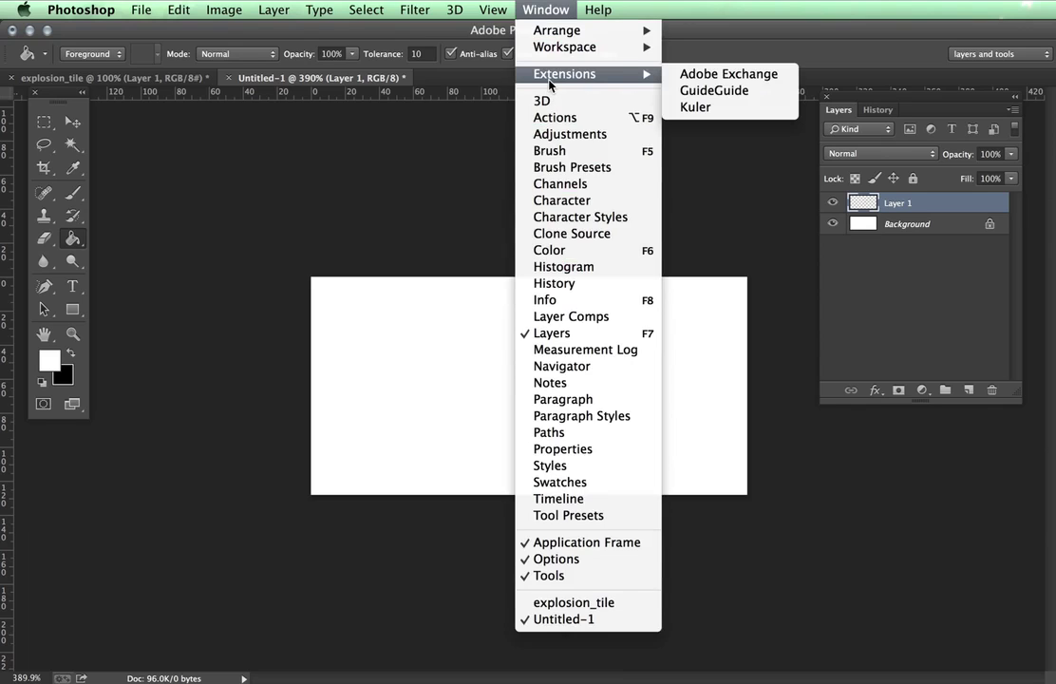
left_click(712, 92)
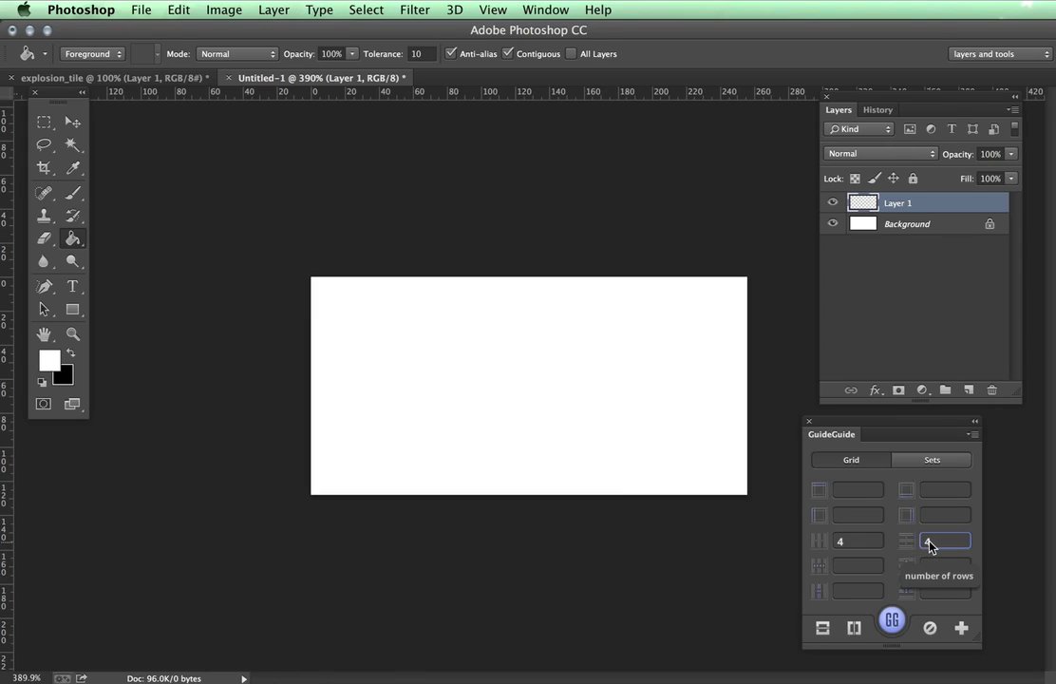
key("BackSpace")
type("2")
left_click(893, 623)
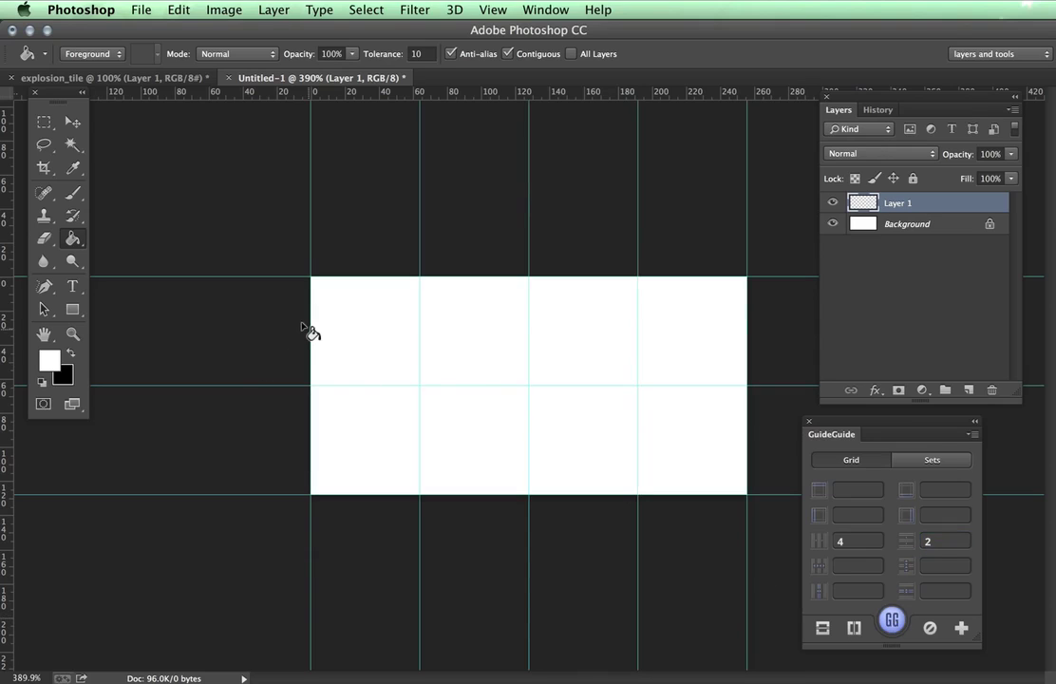
left_click(808, 423)
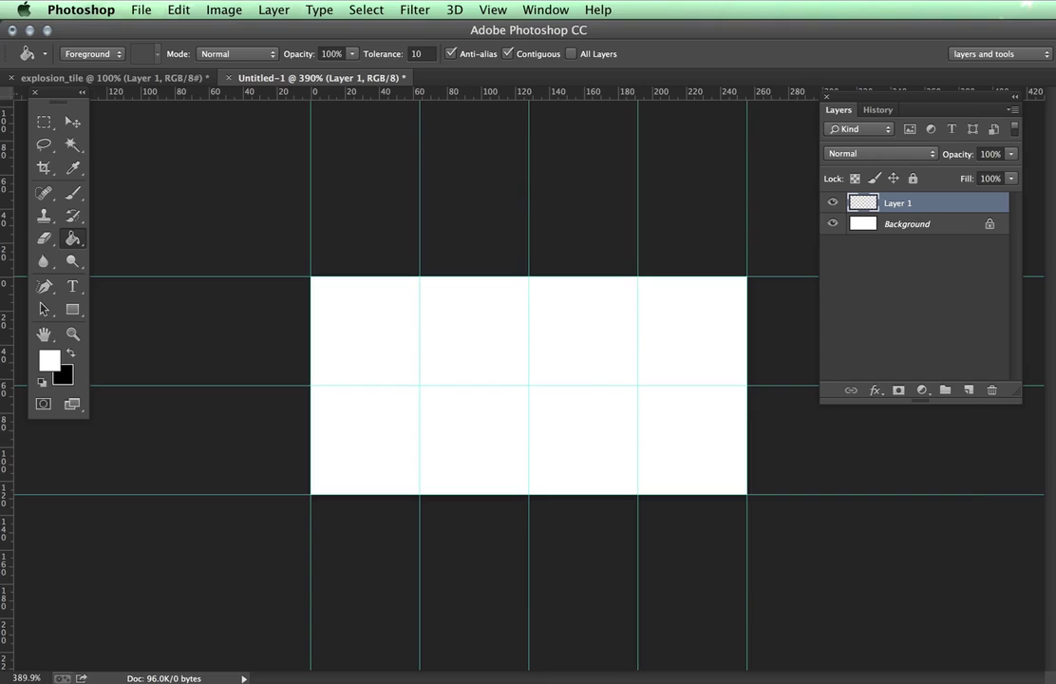
Place the five PNG files jetfire_0000 through jetfire_0004 from the work_folder_student Finder folder into the document as layers
key("super+Tab")
left_click_drag(953, 329, 1055, 380)
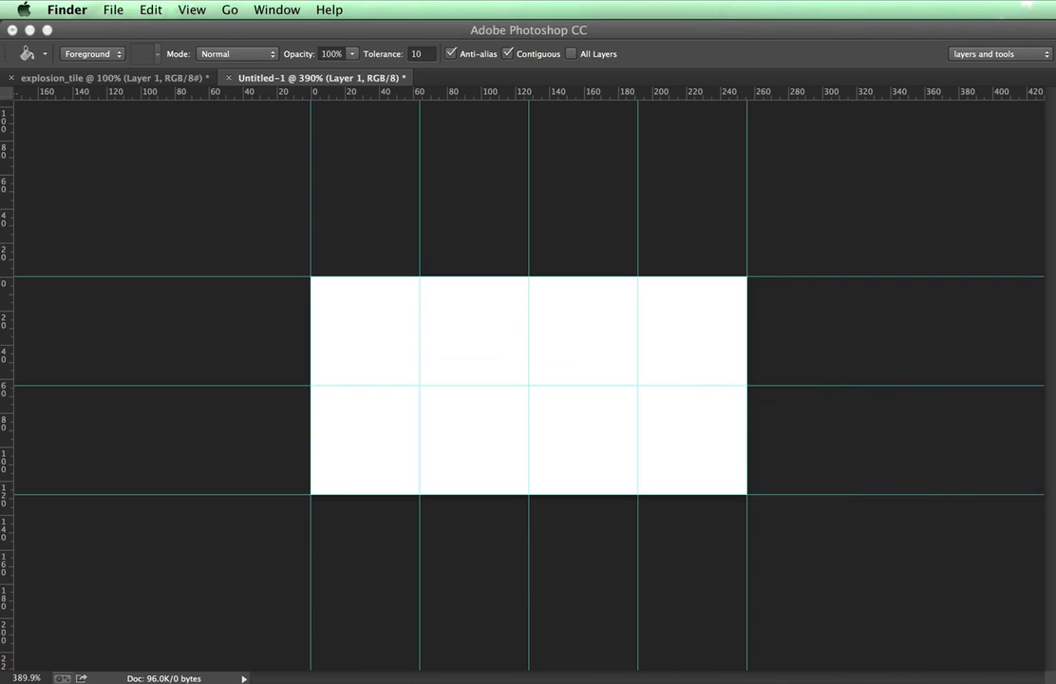
left_click_drag(1055, 323, 632, 457)
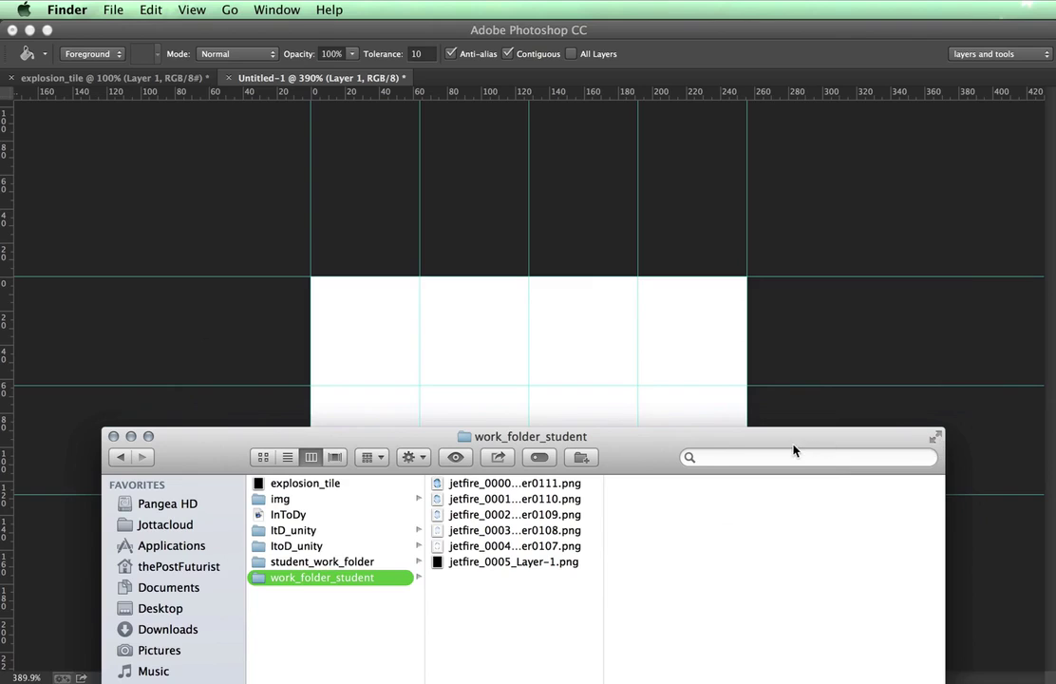
left_click_drag(700, 427, 1014, 467)
left_click(848, 587)
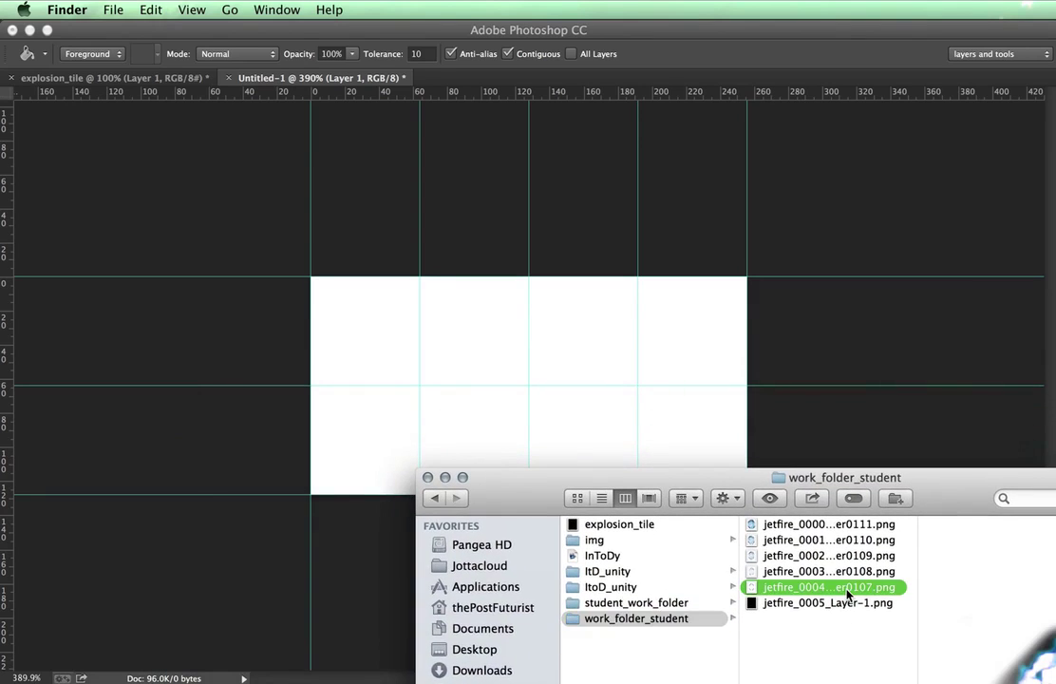
left_click(857, 528, "shift")
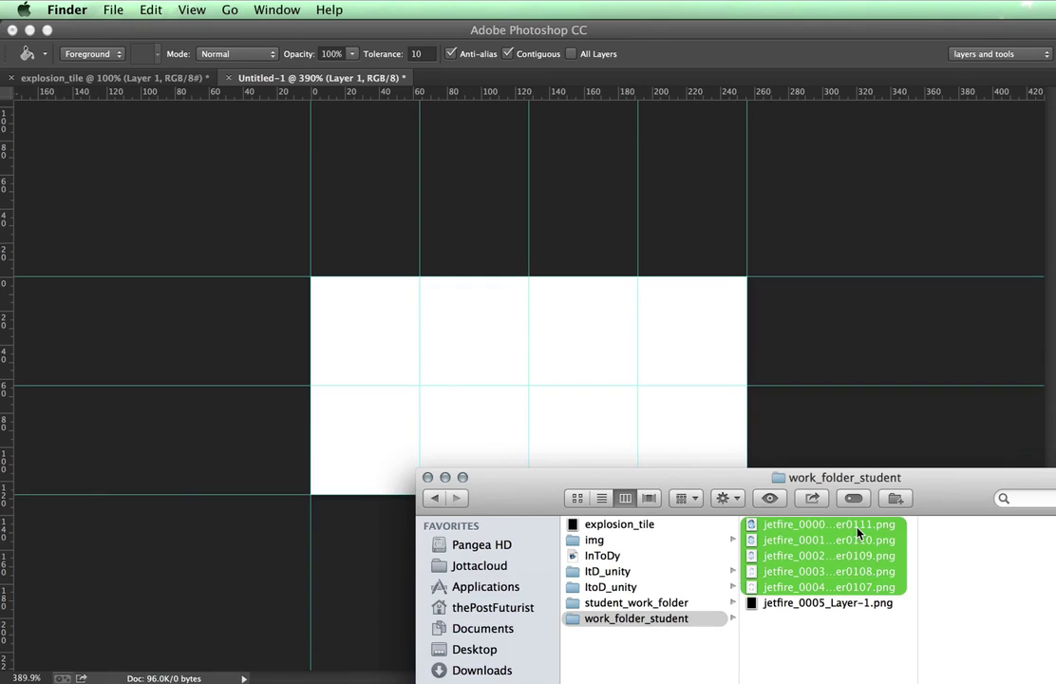
left_click_drag(825, 534, 528, 371)
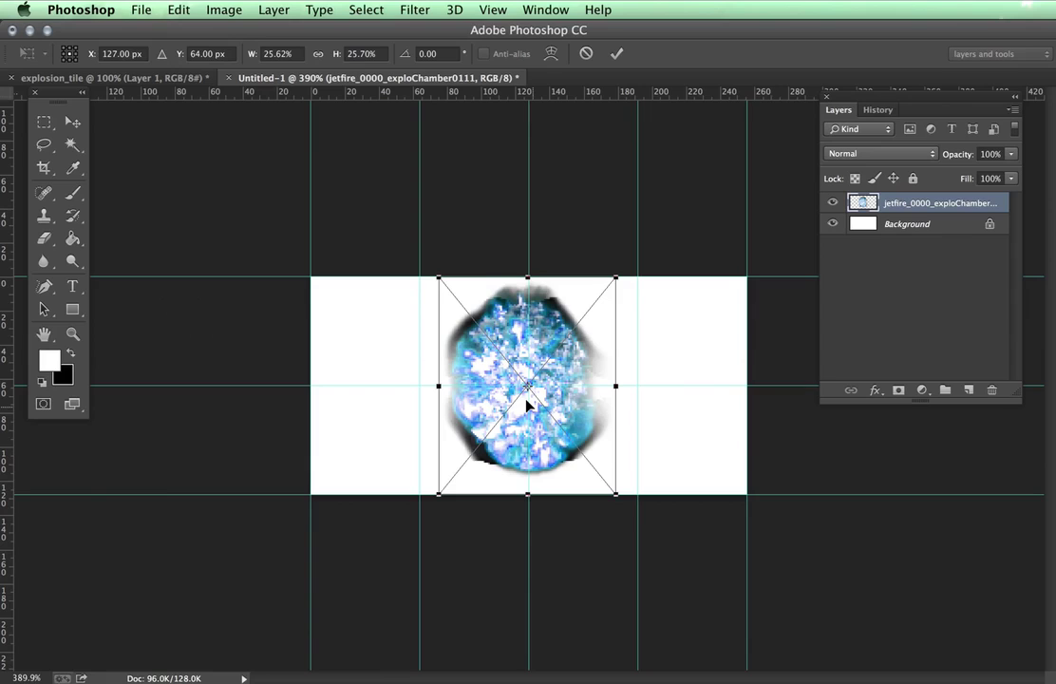
key("Return")
key("Return")
key("Return")
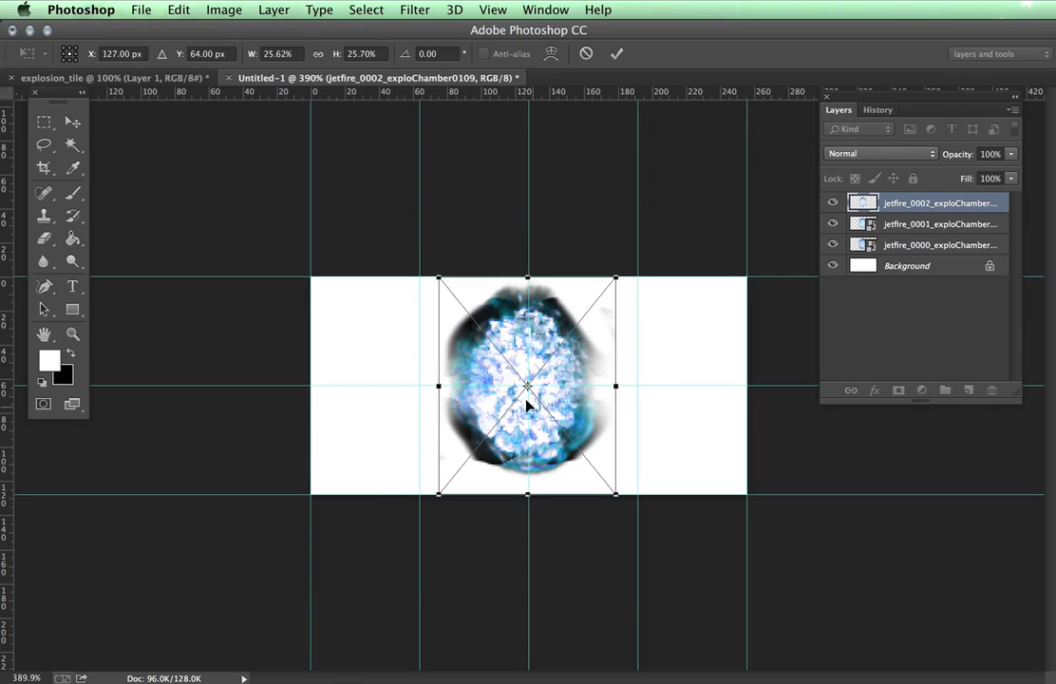
key("Return")
key("Return")
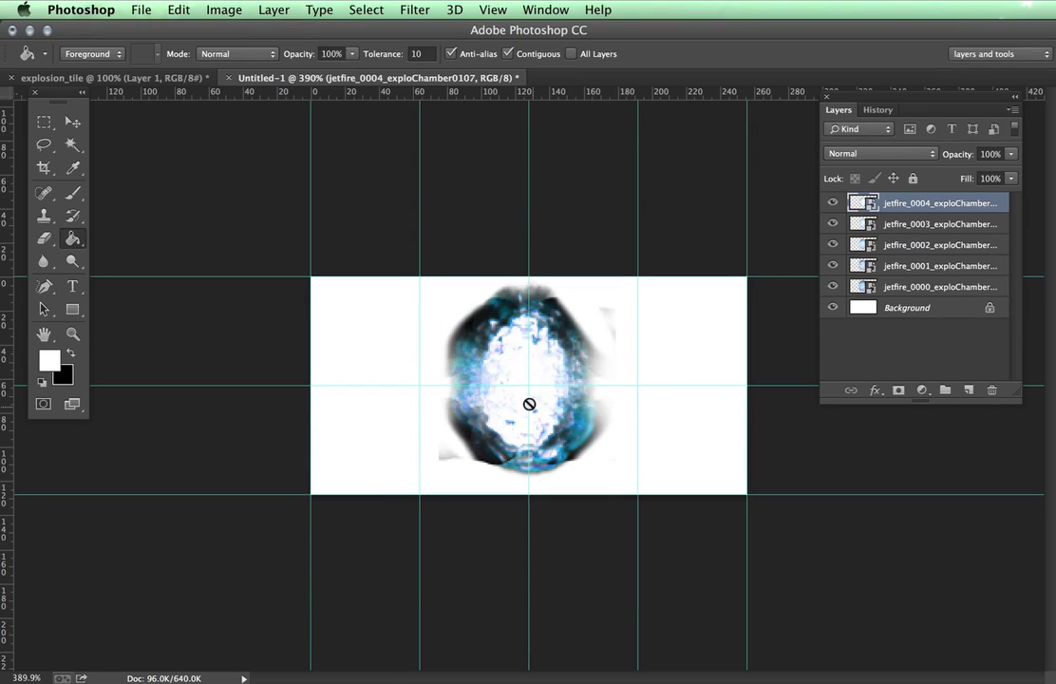
Scale all five jetfire layers together to 55 by 62 px and place them in the upper-left grid cell, centred at X 32.5, Y 32 px
left_click(898, 286)
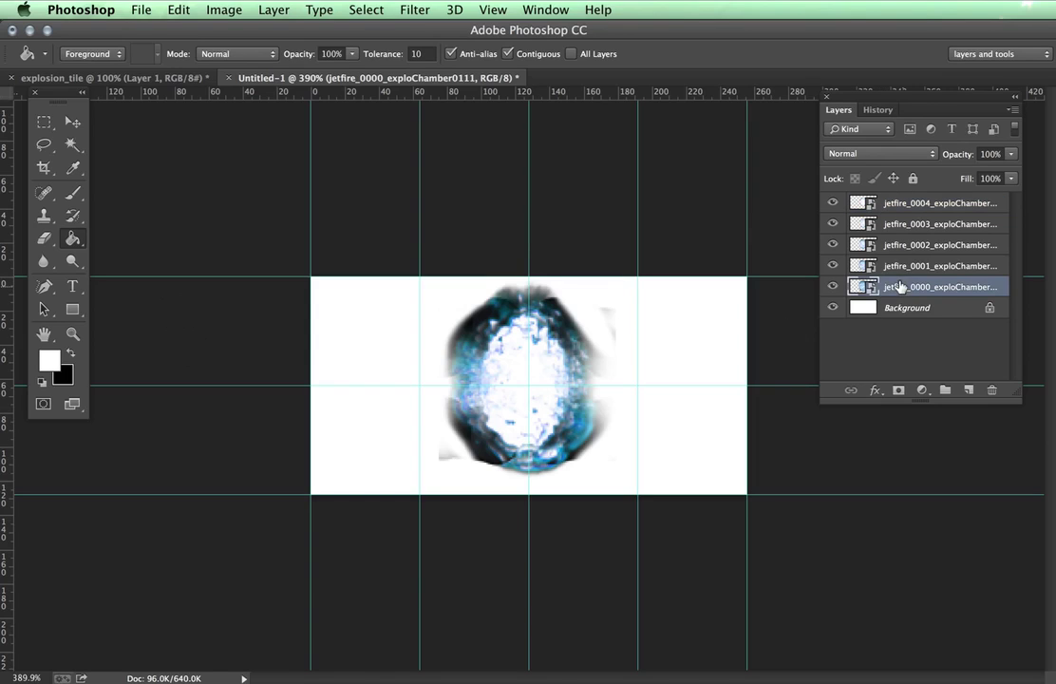
left_click(922, 204, "shift")
key("ctrl+t")
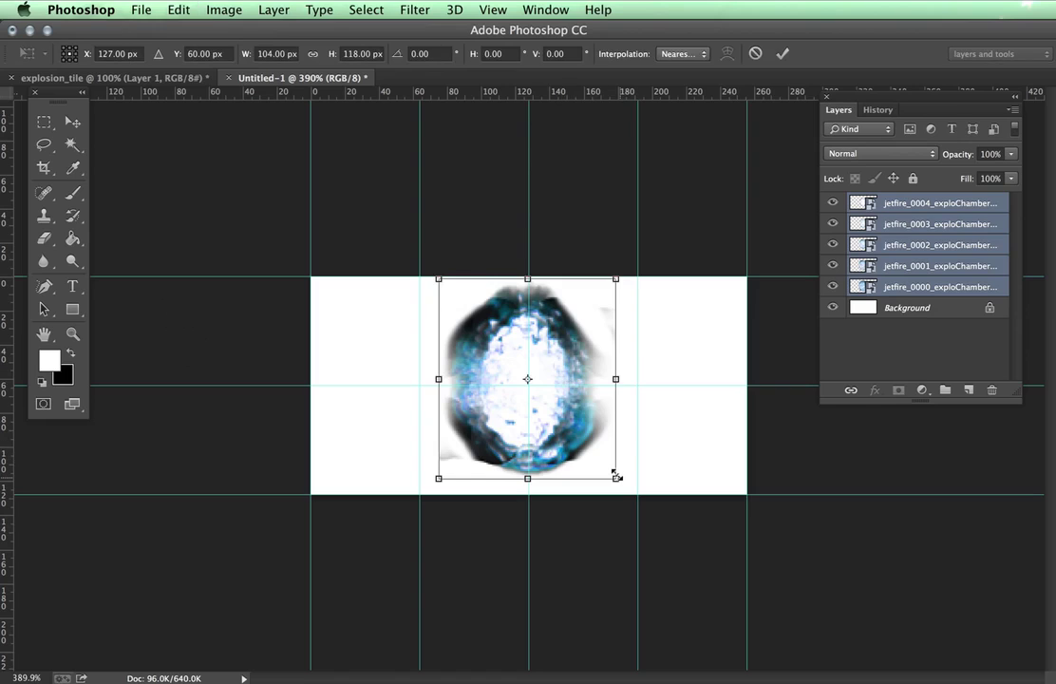
left_click_drag(617, 477, 382, 362)
key("Up")
key("Up")
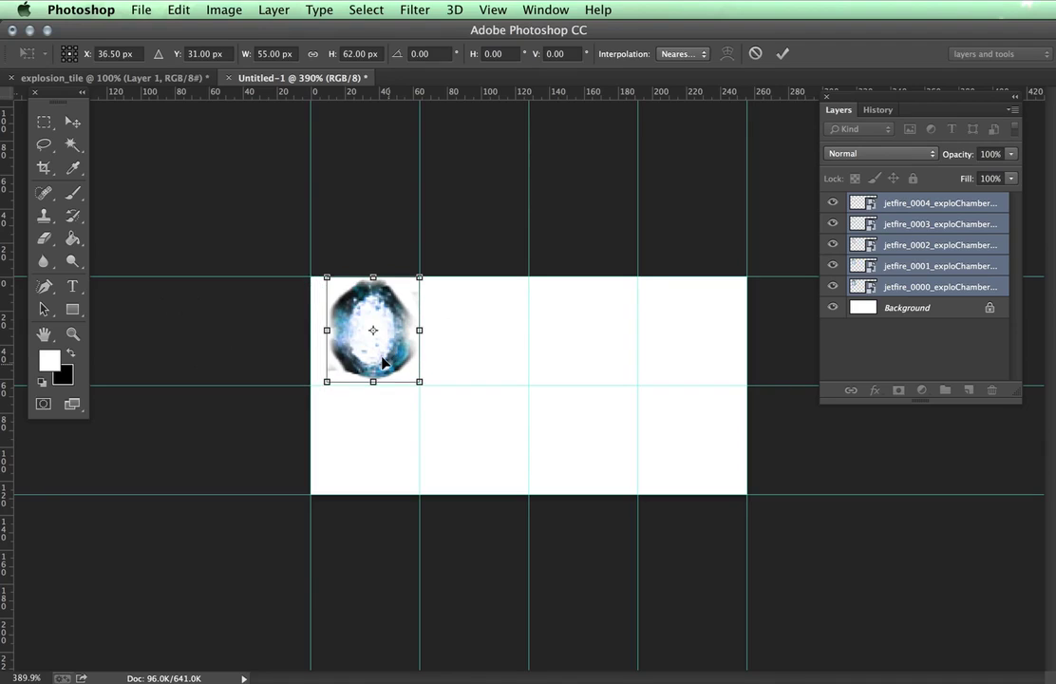
key("Left")
key("Left")
key("Left")
key("Left")
key("Down")
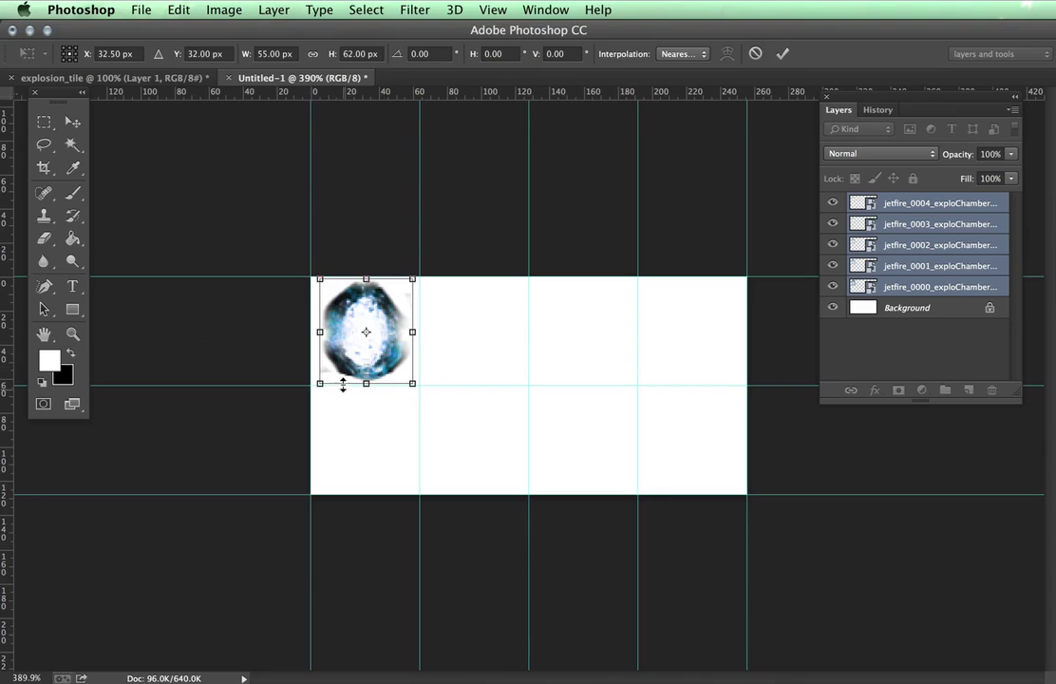
scroll(358, 438, "up", 5)
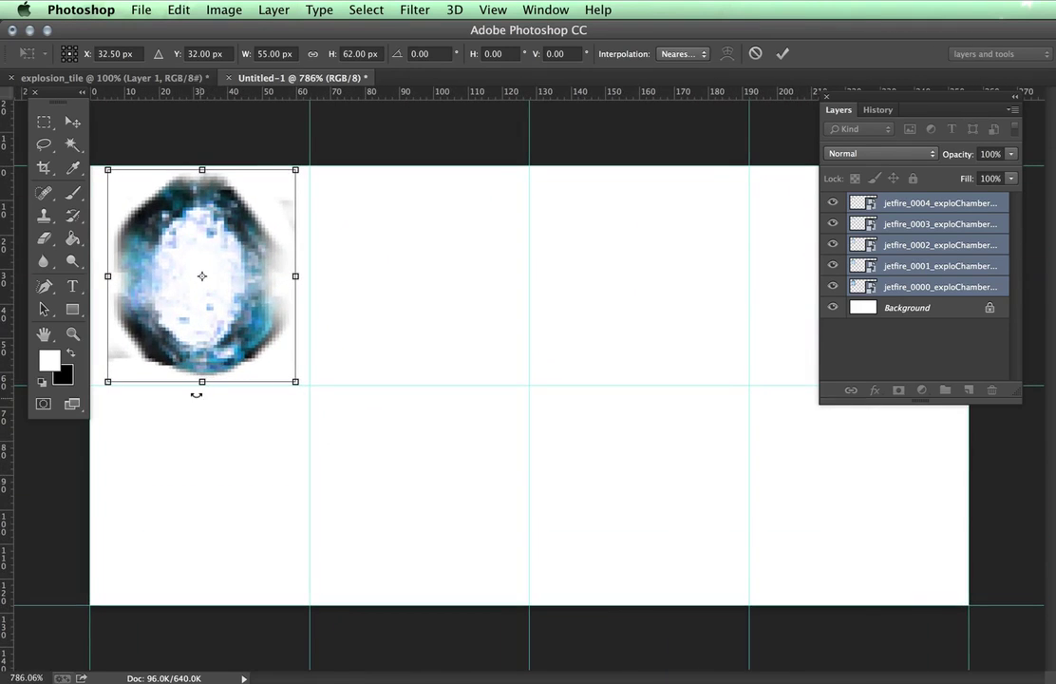
left_click(783, 53)
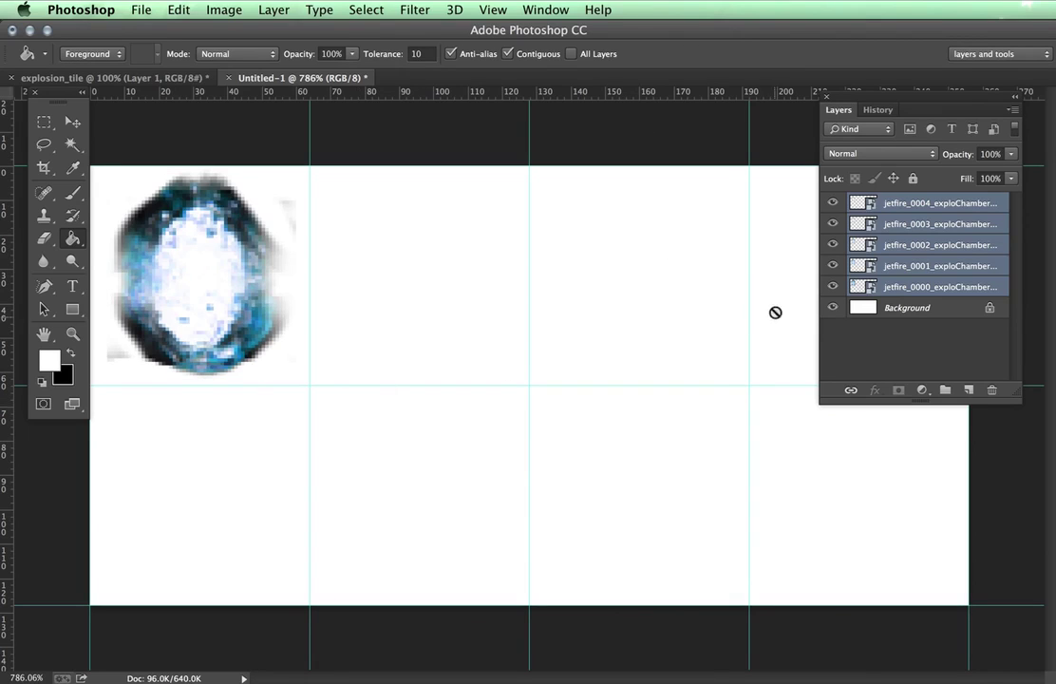
Fill the Background layer with black using the Paint Bucket
left_click(868, 306)
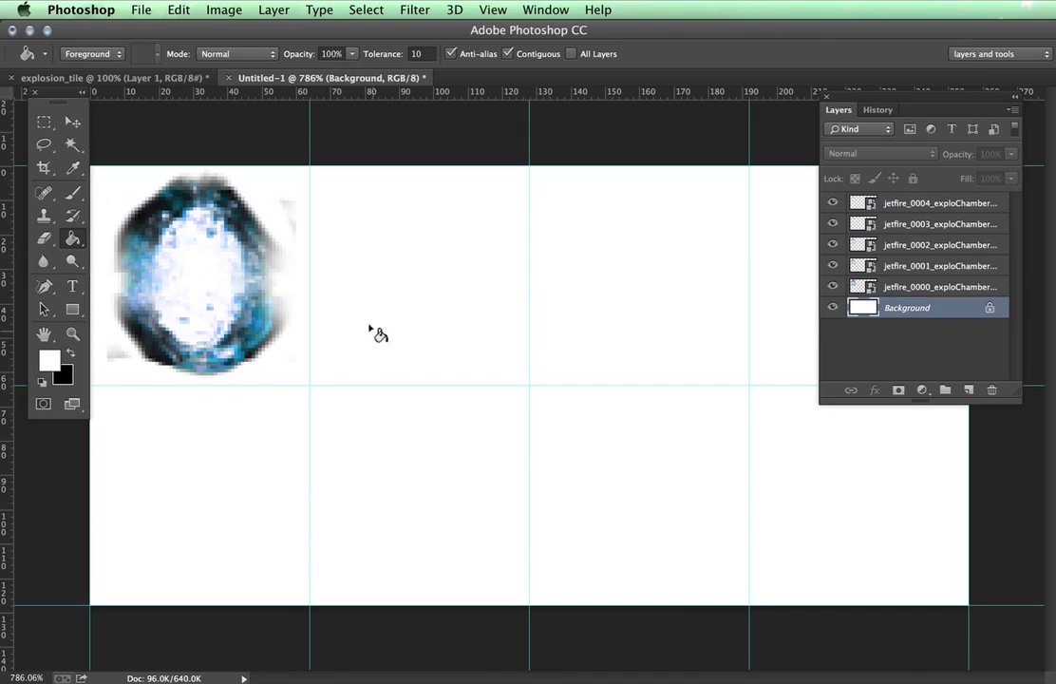
key("x")
left_click(573, 403)
Try moving the jetfire_0004 layer into the second cell of the upper row with the Move tool, and undo the move
left_click(892, 282)
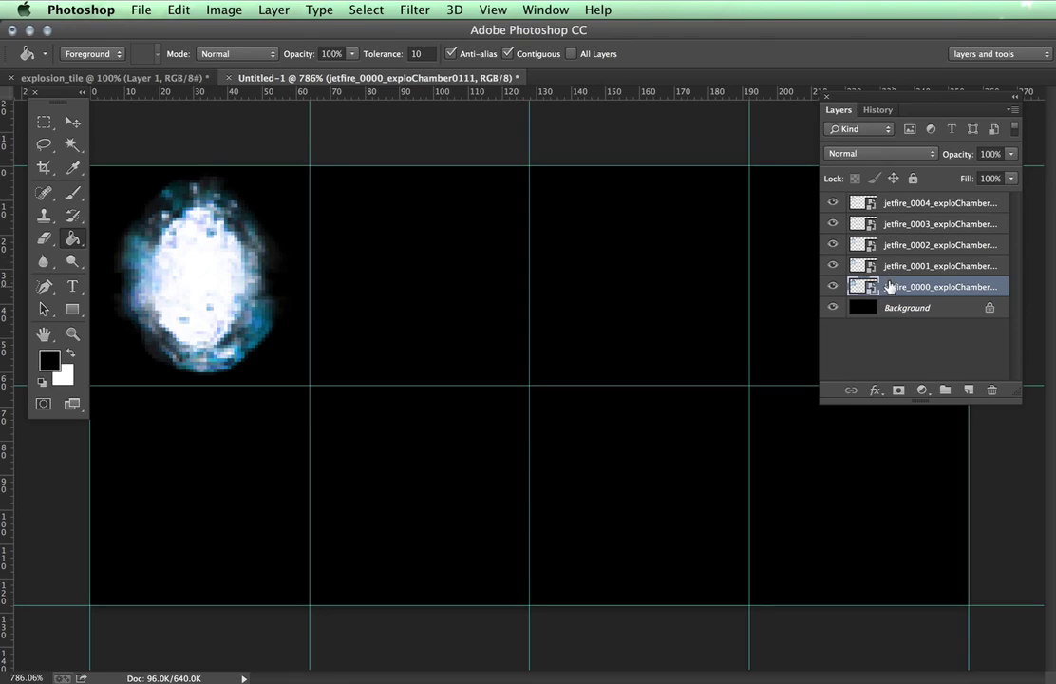
left_click(945, 202)
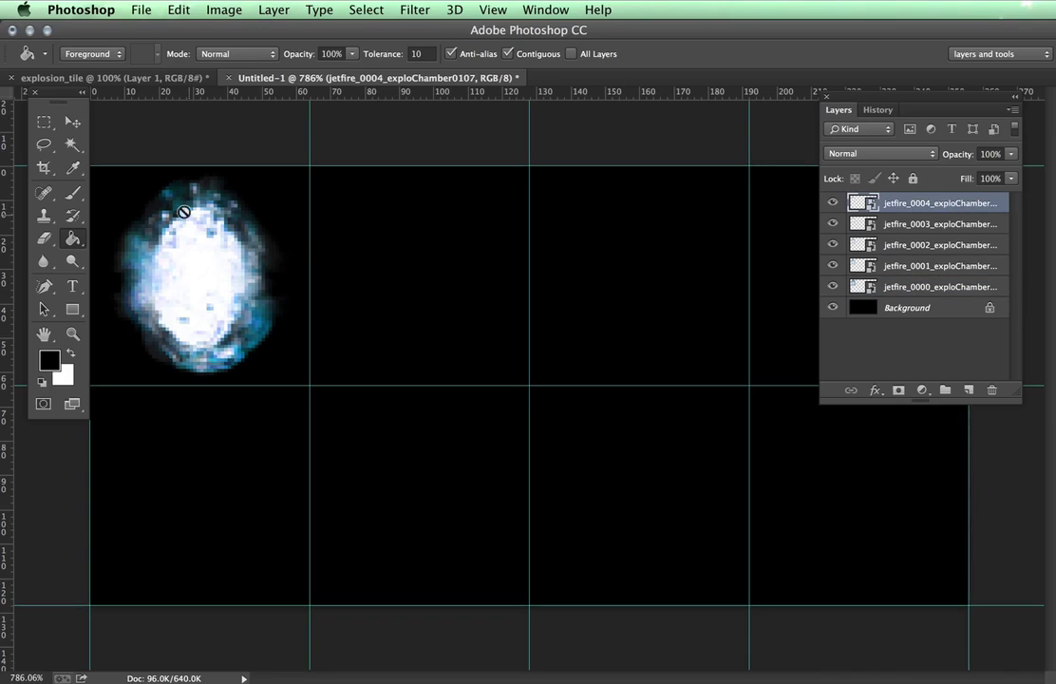
left_click(69, 123)
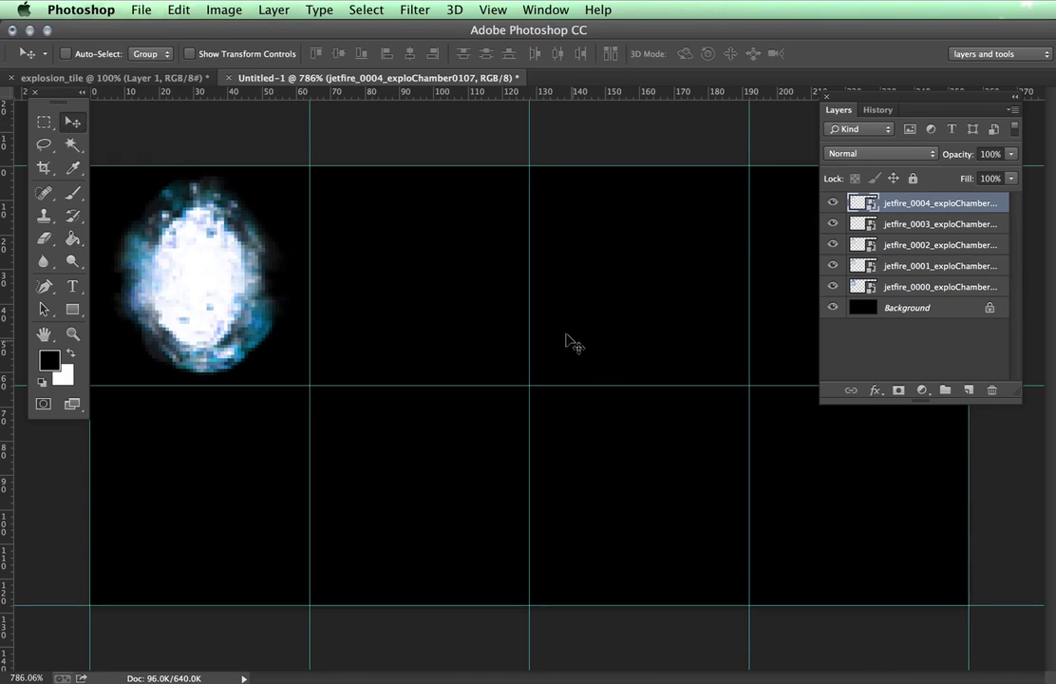
left_click_drag(189, 316, 408, 317)
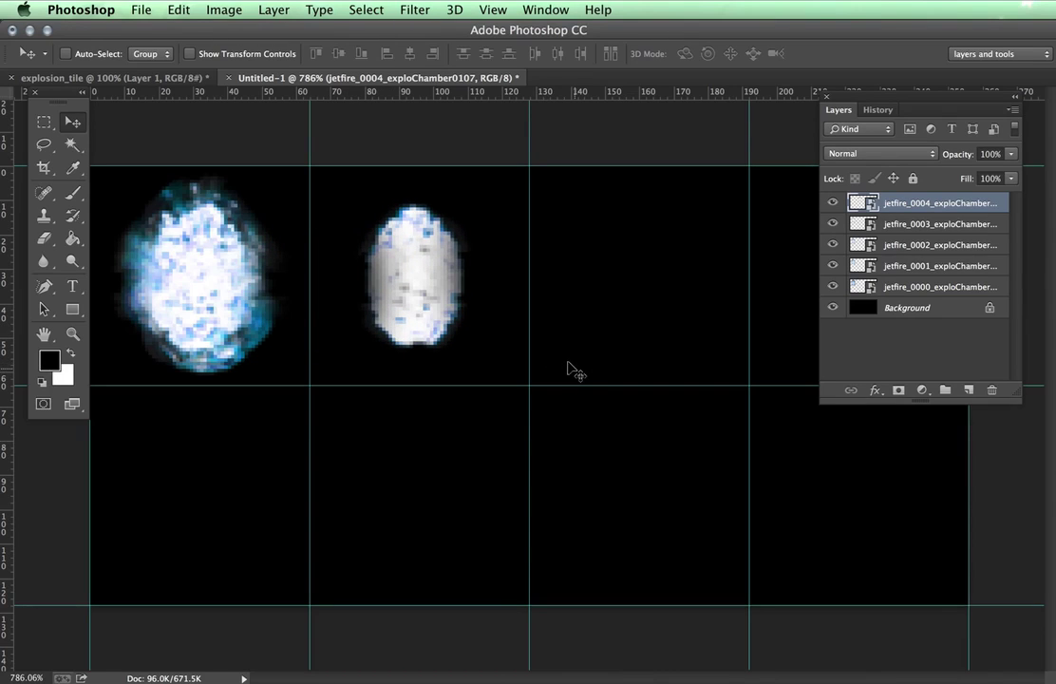
key("super+z")
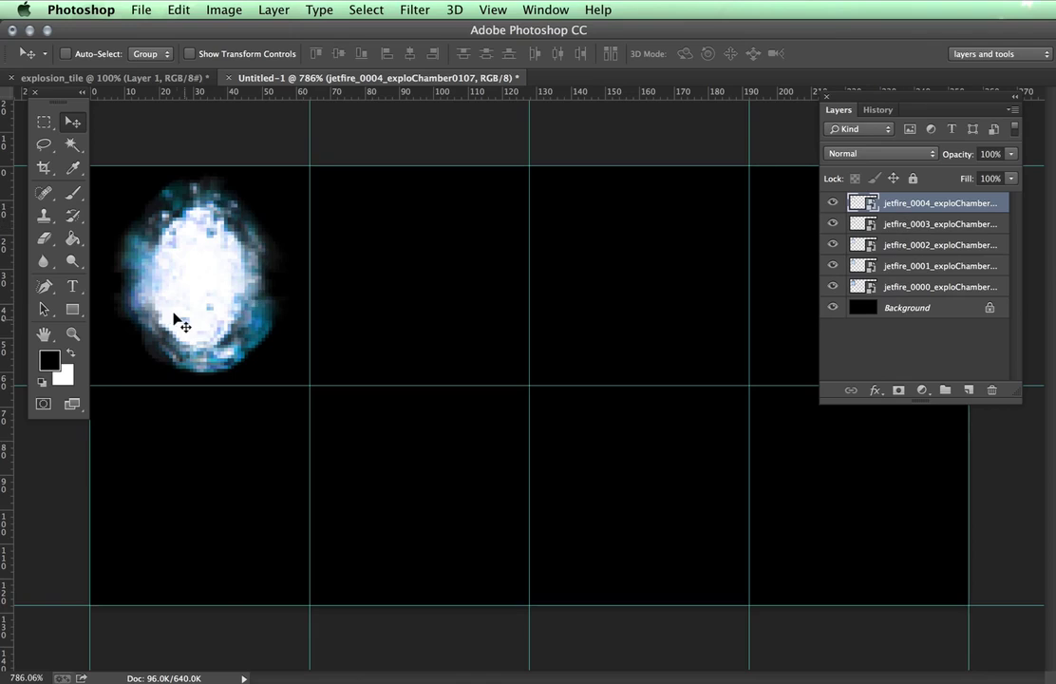
Move the jetfire_0003 layer into the second cell of the upper row and the jetfire_0002 layer into the third
left_click(965, 226)
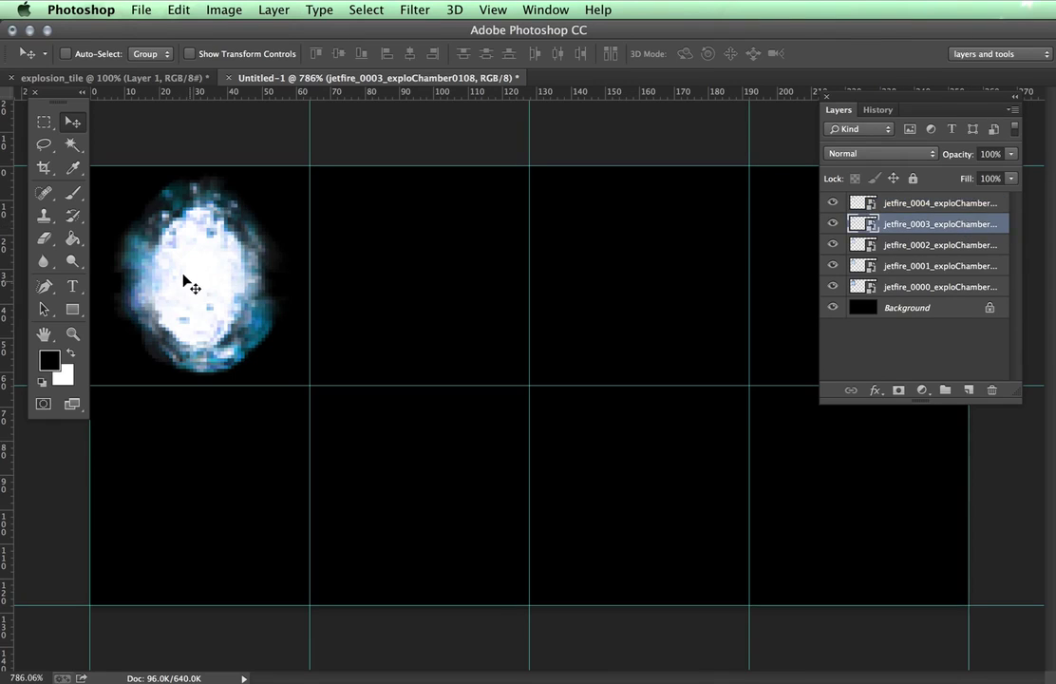
left_click_drag(196, 278, 404, 276)
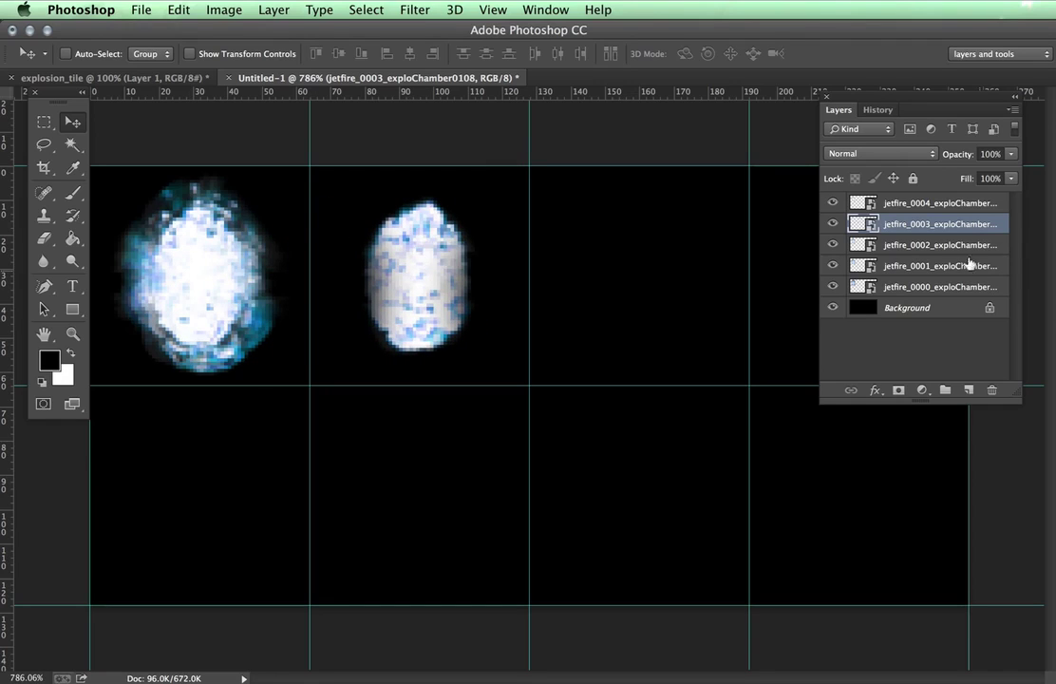
left_click(884, 244)
left_click_drag(229, 326, 677, 320)
Move the jetfire_0001 layer into the fourth cell of the upper row, relocating the Layers panel to uncover that cell
left_click(879, 266)
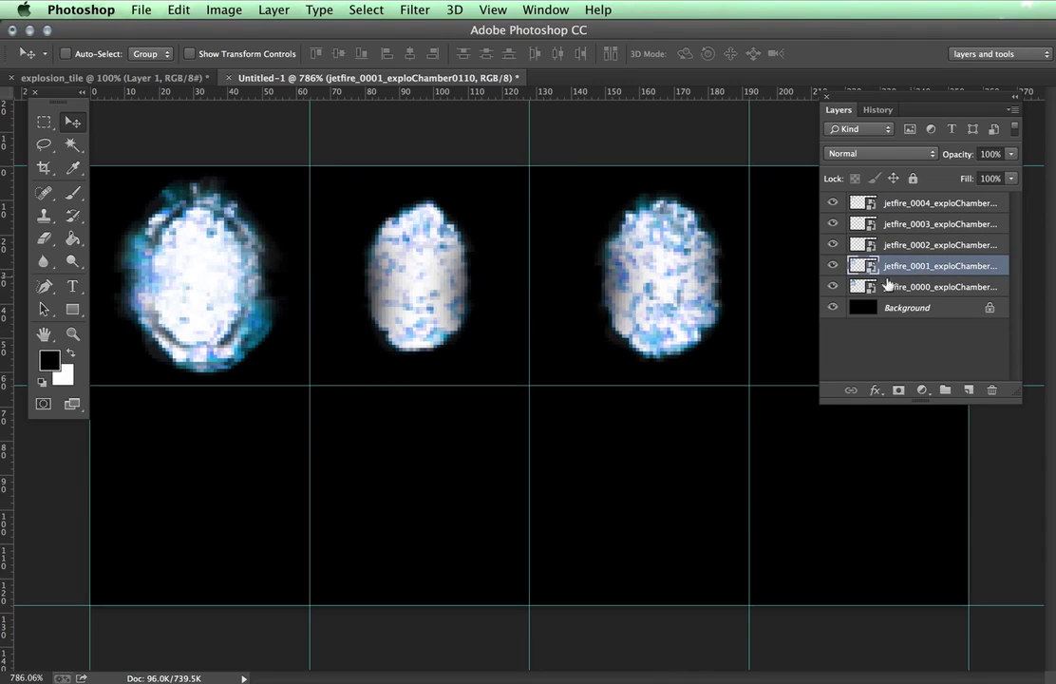
left_click_drag(299, 308, 872, 305)
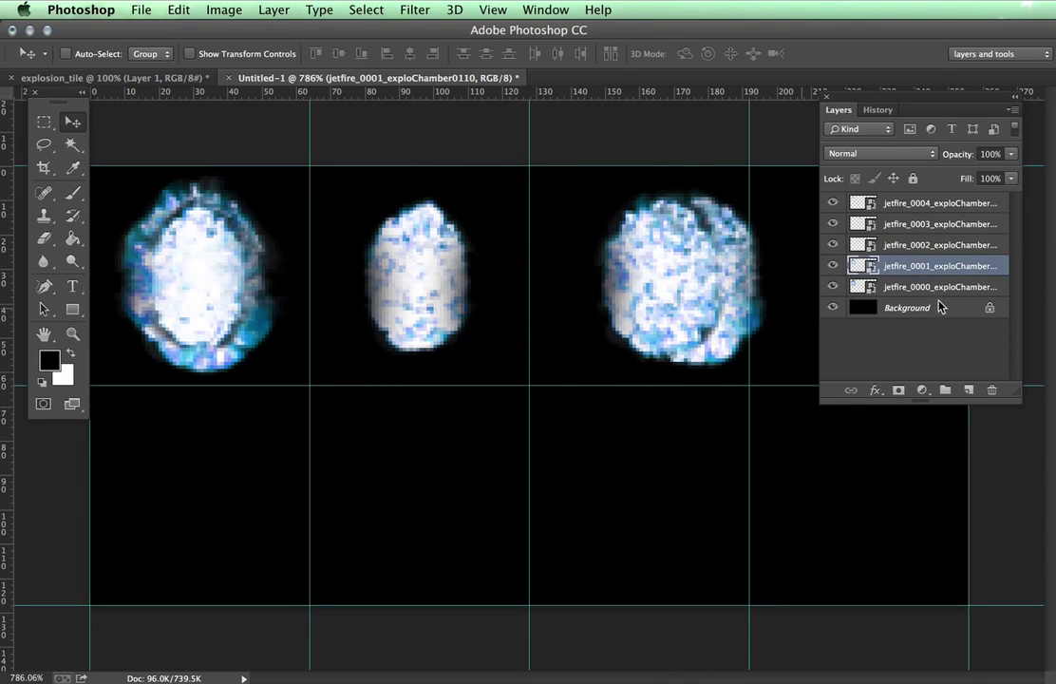
key("super+z")
left_click_drag(920, 99, 904, 418)
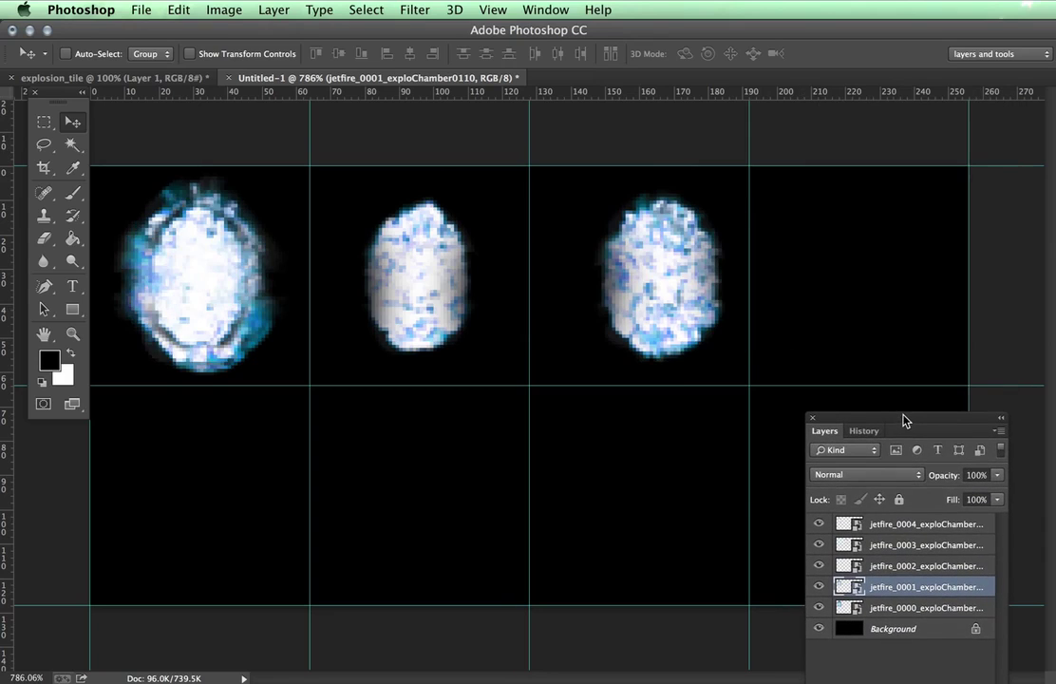
key("shift+Right")
key("shift+Right")
key("shift+Right")
key("shift+Right")
key("shift+Right")
key("shift+Right")
left_click_drag(772, 284, 1004, 287)
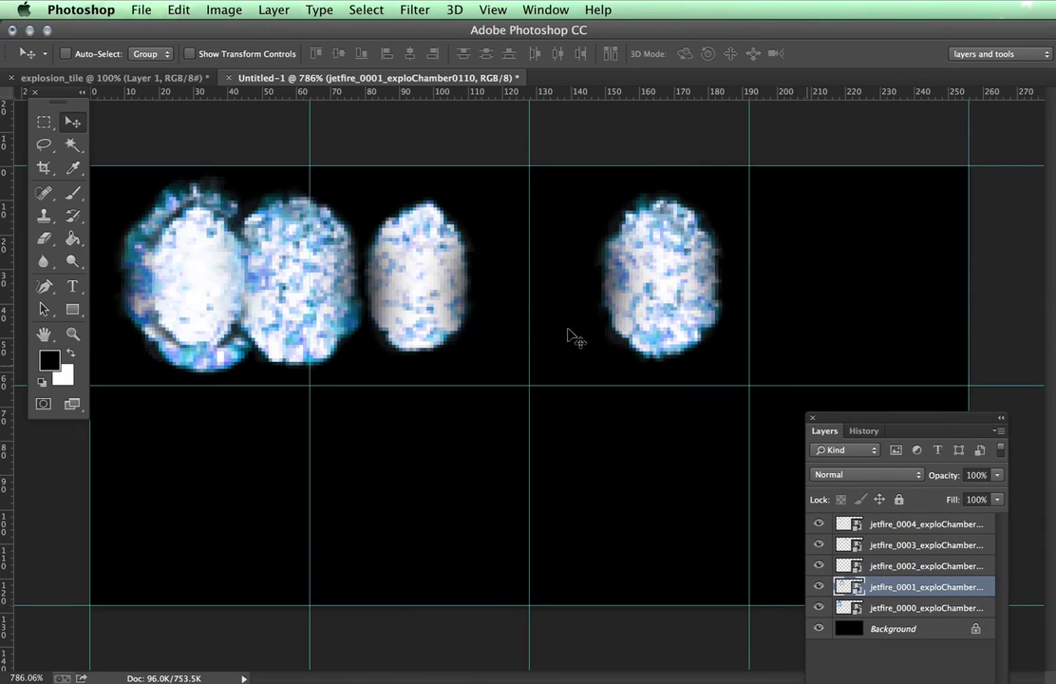
left_click_drag(294, 277, 845, 246)
left_click_drag(831, 342, 850, 332)
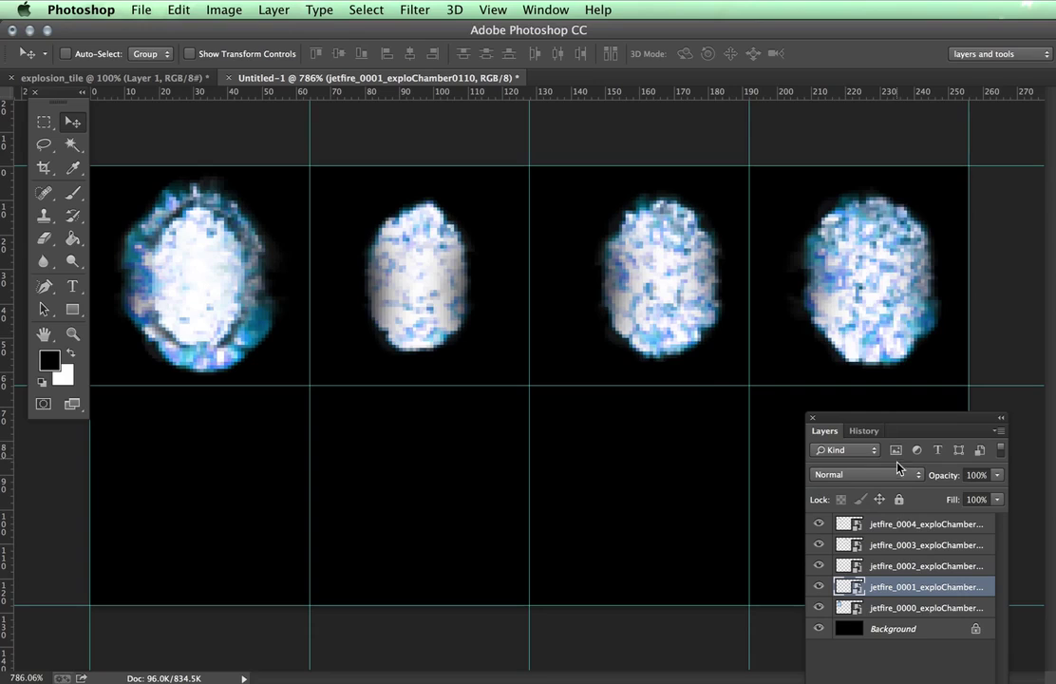
Move the jetfire_0000 layer into the first cell of the lower row
left_click(879, 608)
left_click_drag(623, 306, 662, 456)
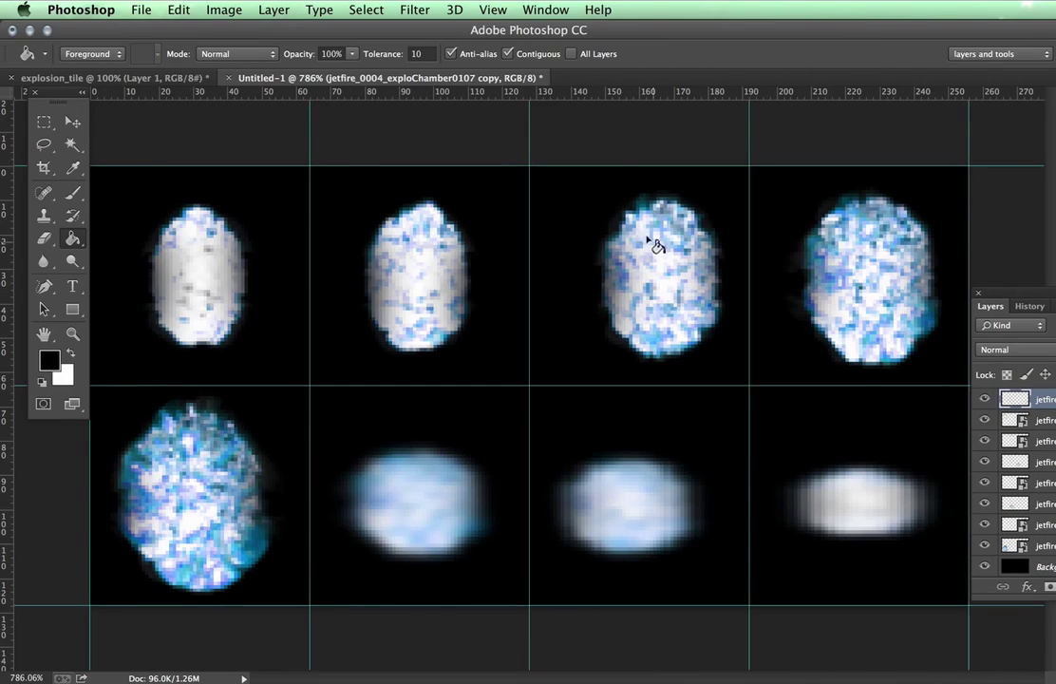
Start a Save As of the tile sheet and choose work_folder_student as the destination folder
left_click(133, 9)
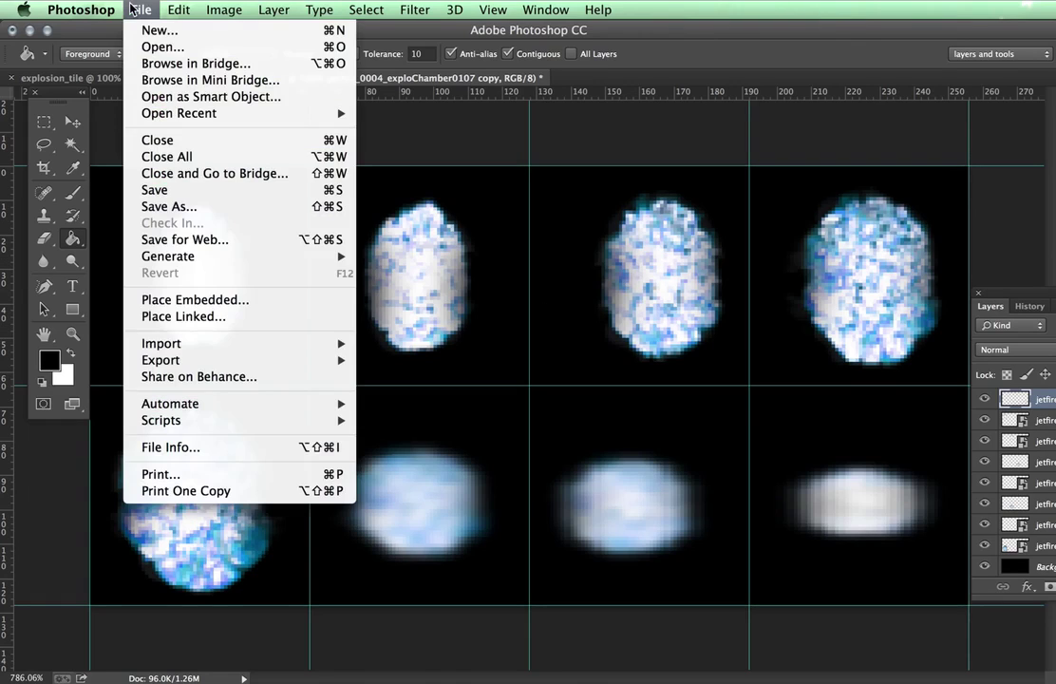
left_click(152, 205)
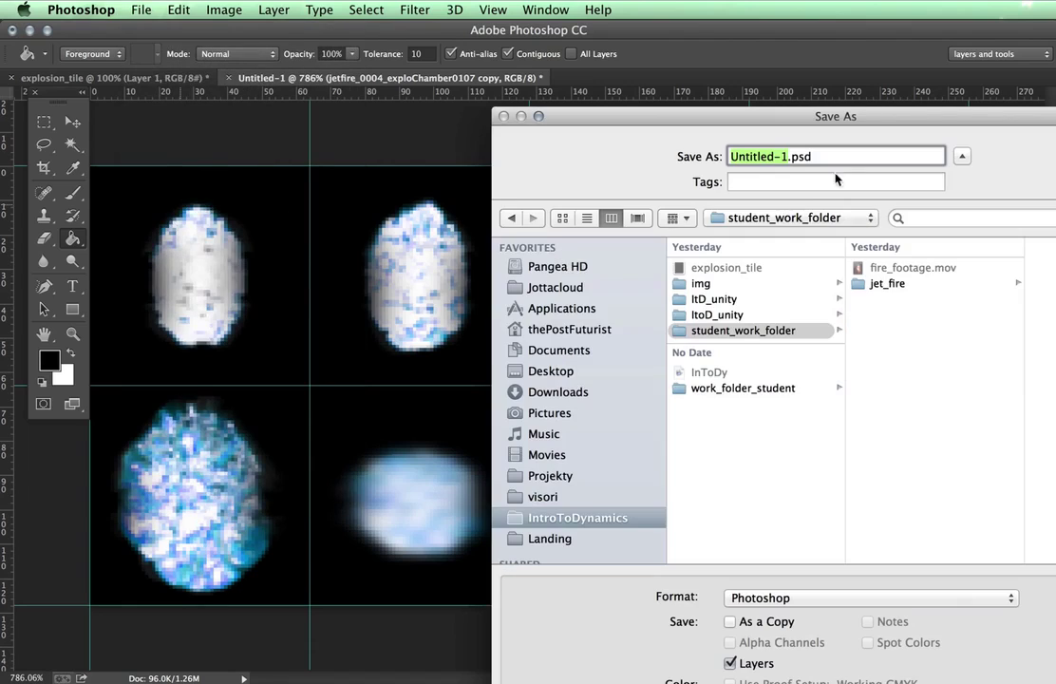
left_click(676, 390)
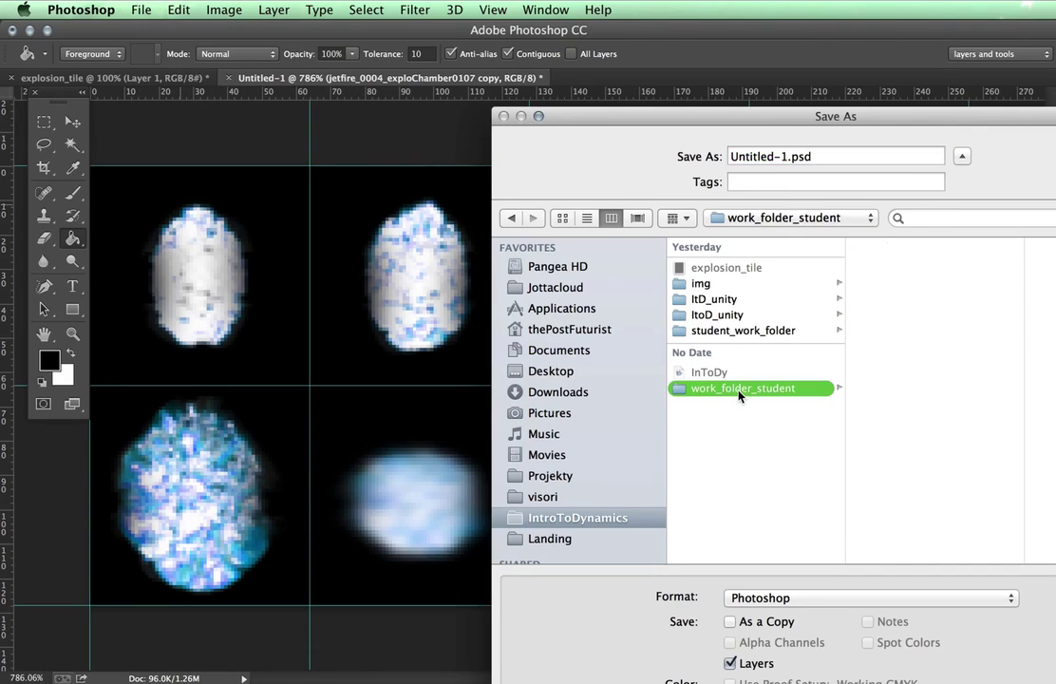
left_click_drag(1055, 682, 894, 509)
left_click_drag(576, 118, 206, 114)
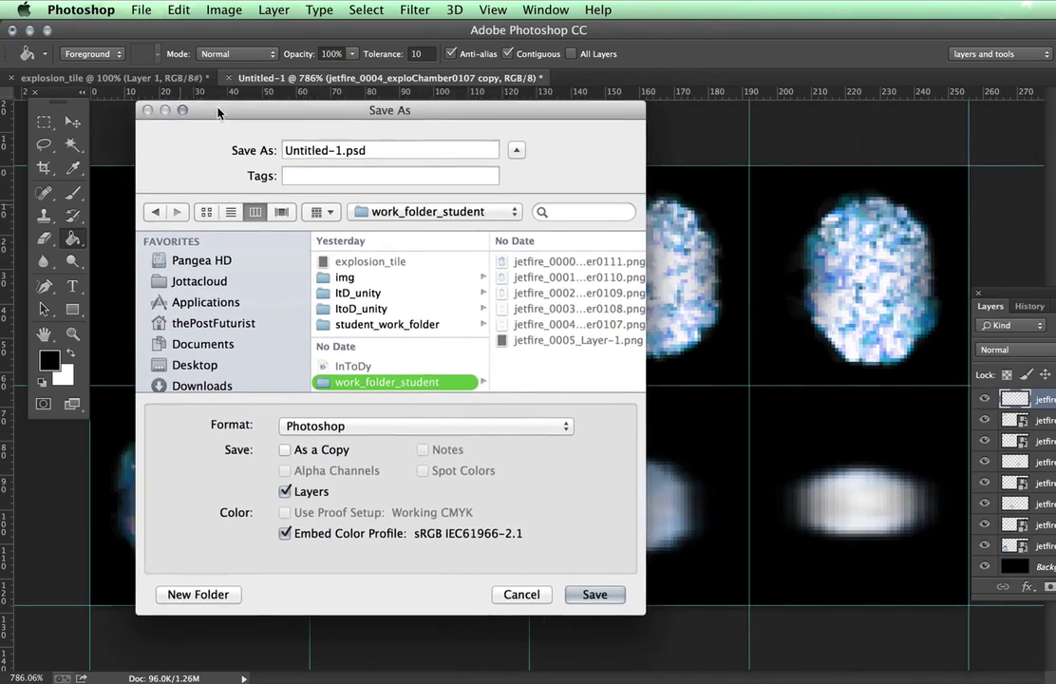
left_click_drag(632, 562, 945, 556)
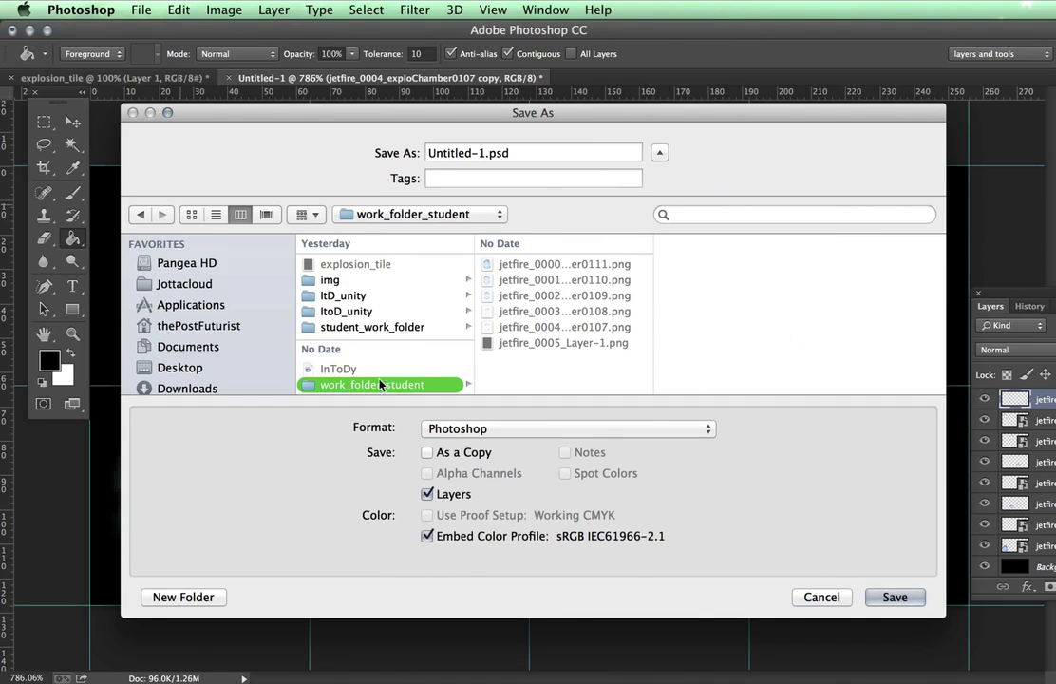
Set the save format to JPEG and name the file jet_seq.jpg
left_click(477, 431)
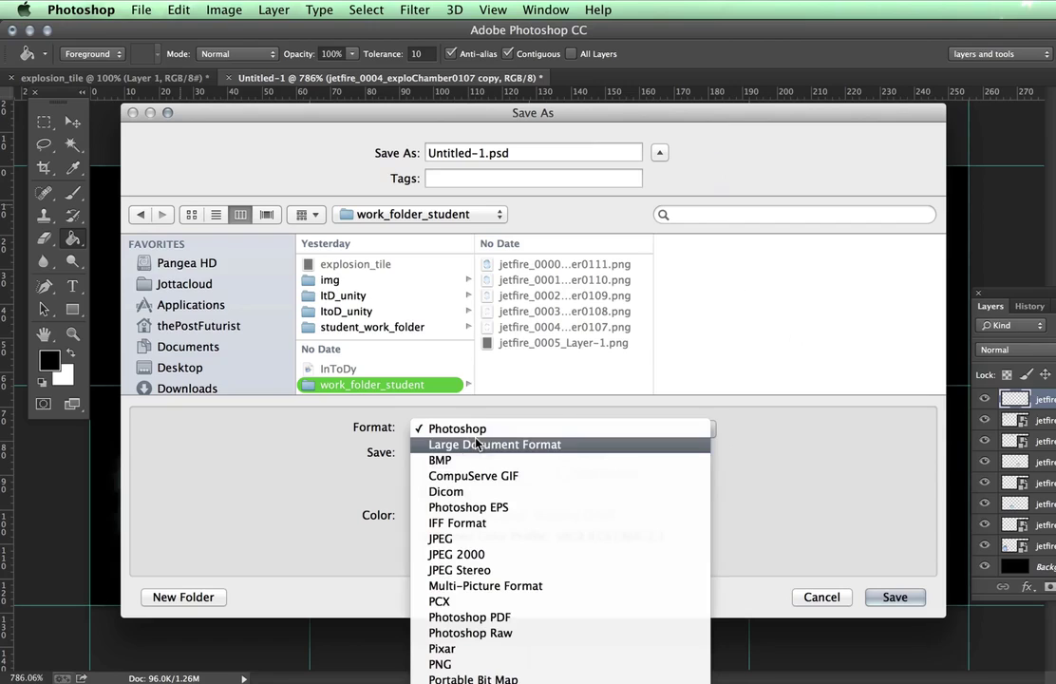
left_click(473, 545)
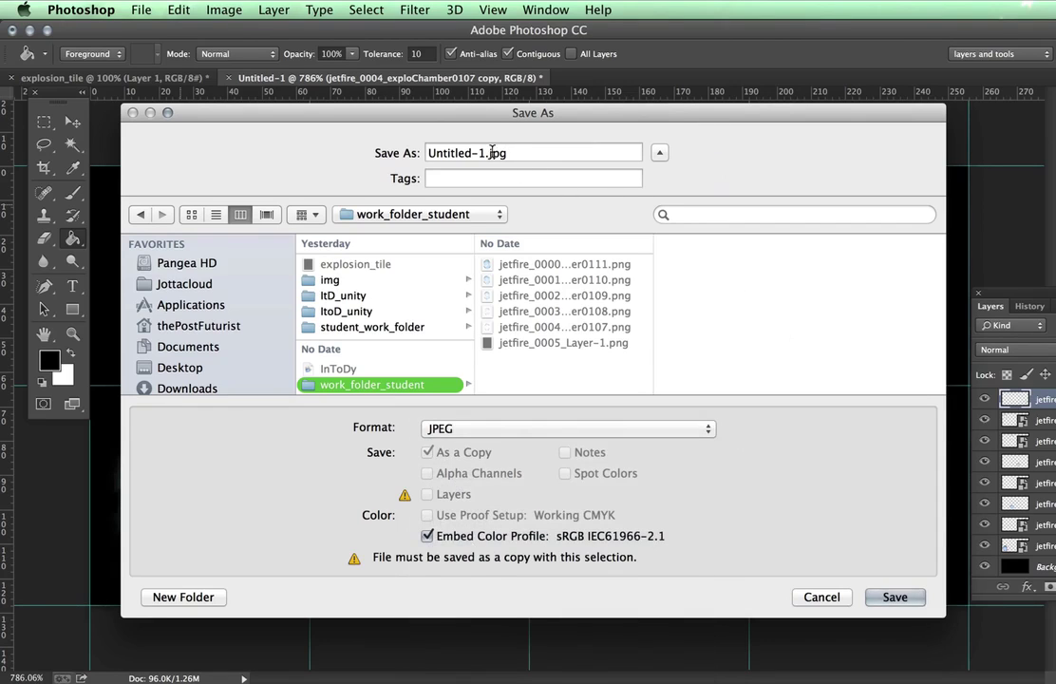
left_click_drag(488, 149, 276, 147)
type("jet")
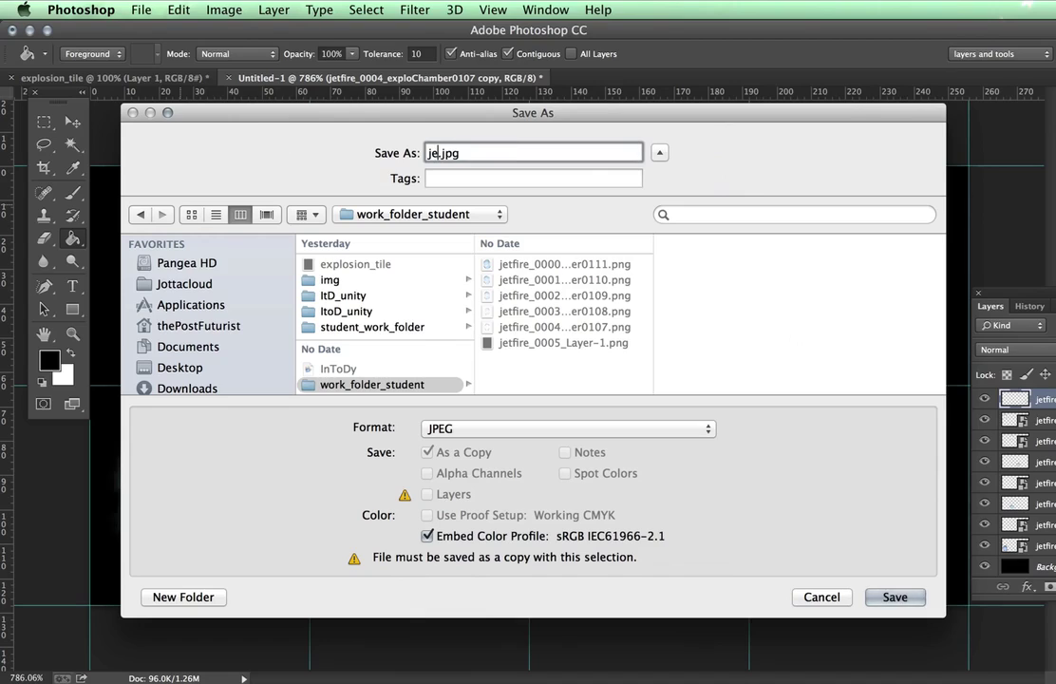
type("_seq")
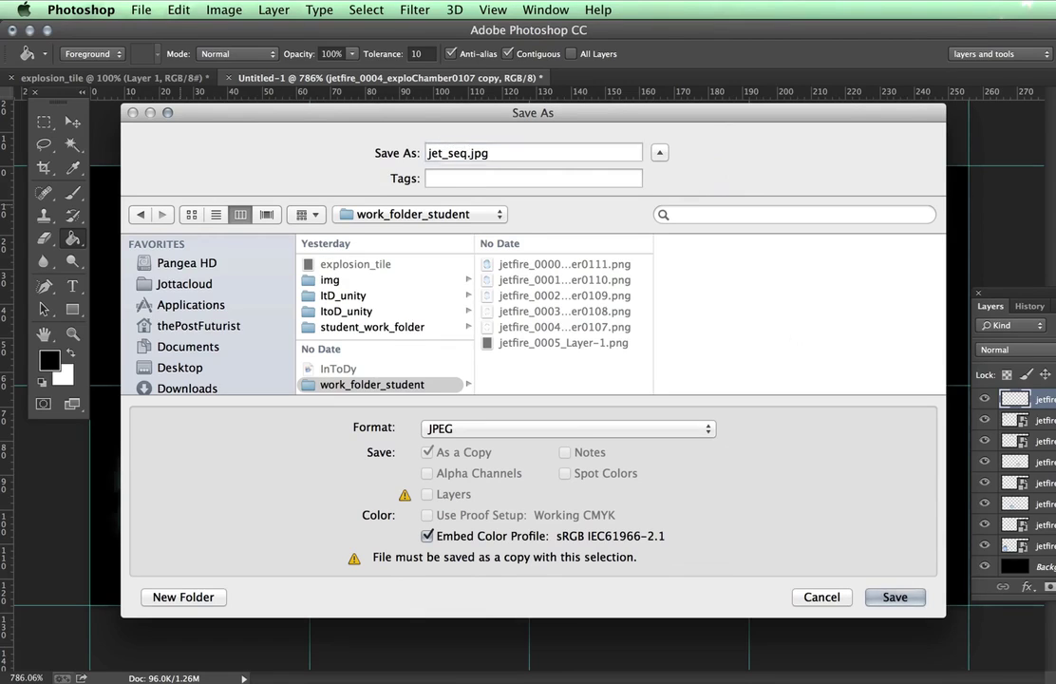
Save the JPEG copy at quality 10 (Maximum) in Progressive format with 3 scans
key("Return")
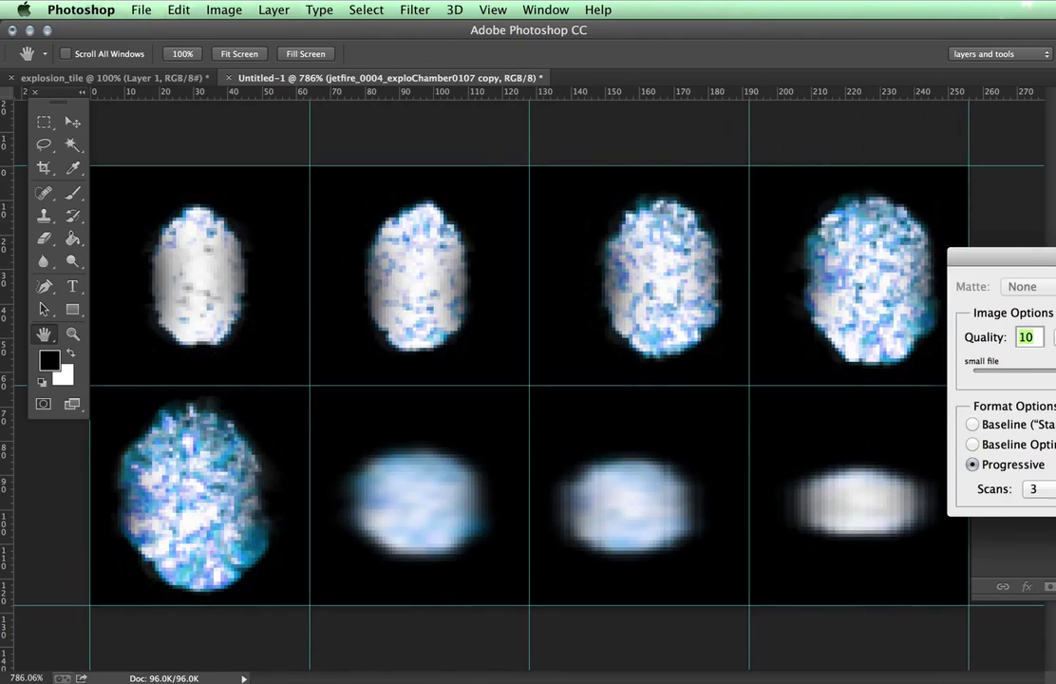
left_click_drag(993, 255, 473, 262)
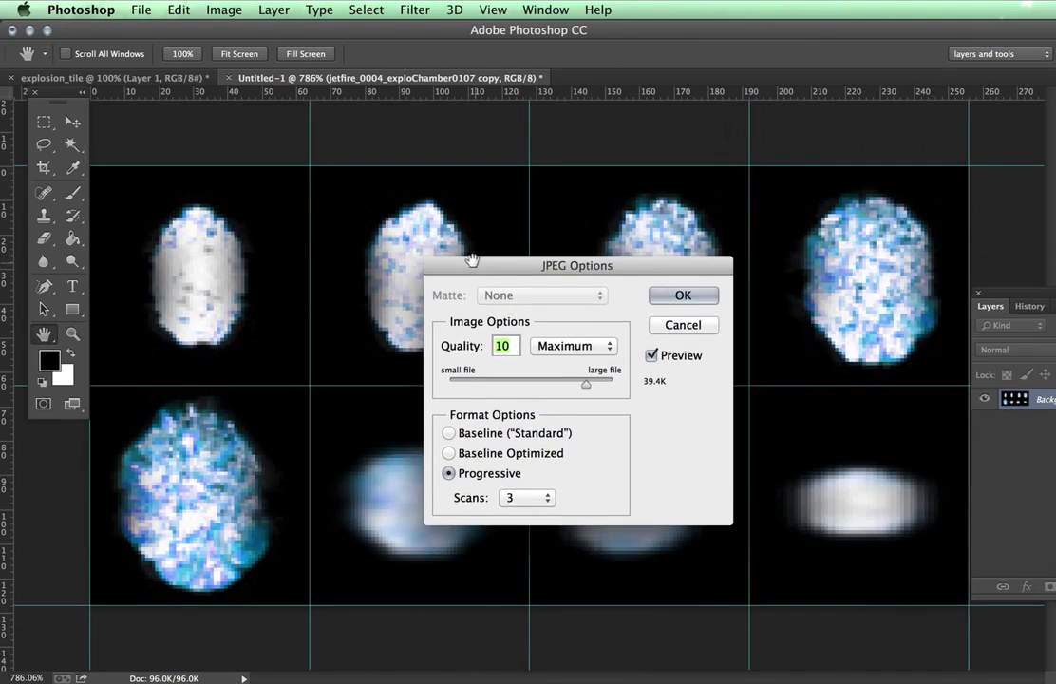
left_click(683, 296)
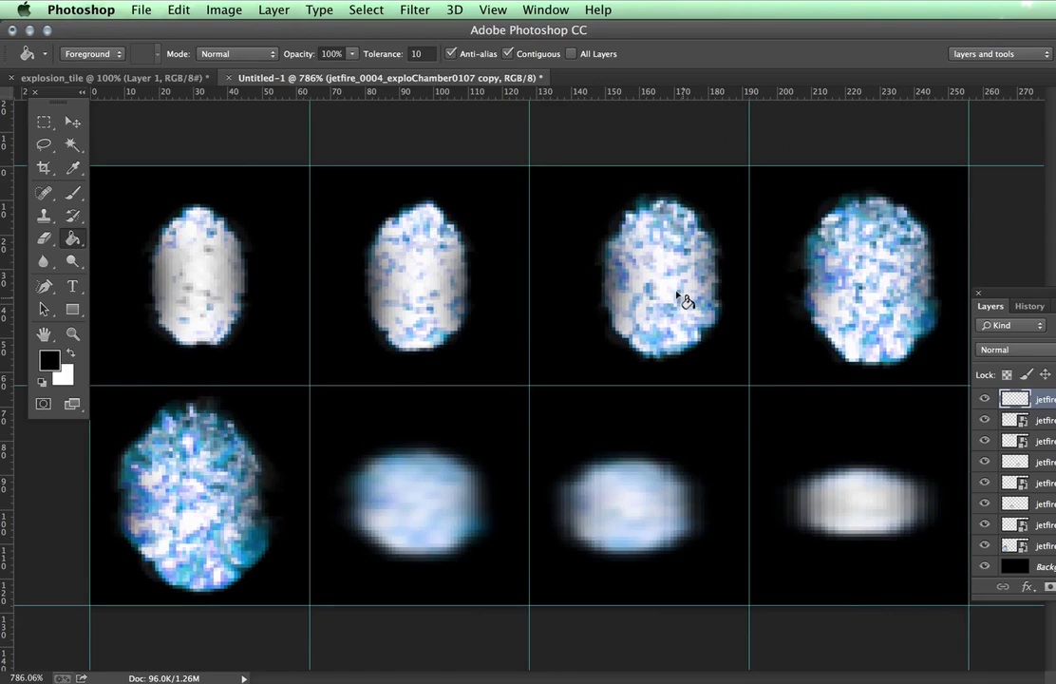